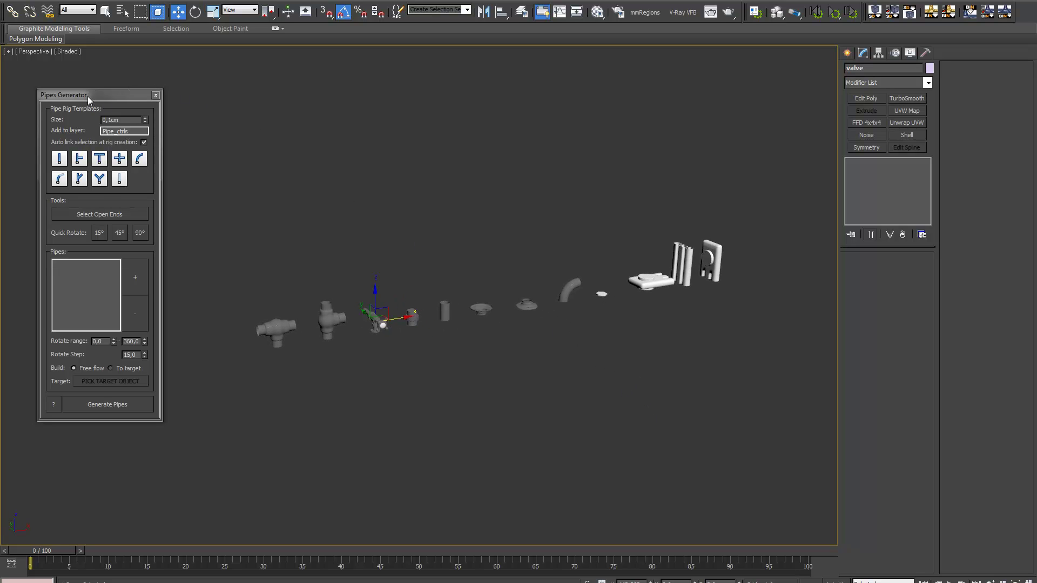
Switch to the browser and review the Pipes Gen page and the heated towel rail reference photo.
mouse_move(88, 96)
mouse_down()
mouse_move(121, 110)
mouse_move(98, 100)
mouse_up()
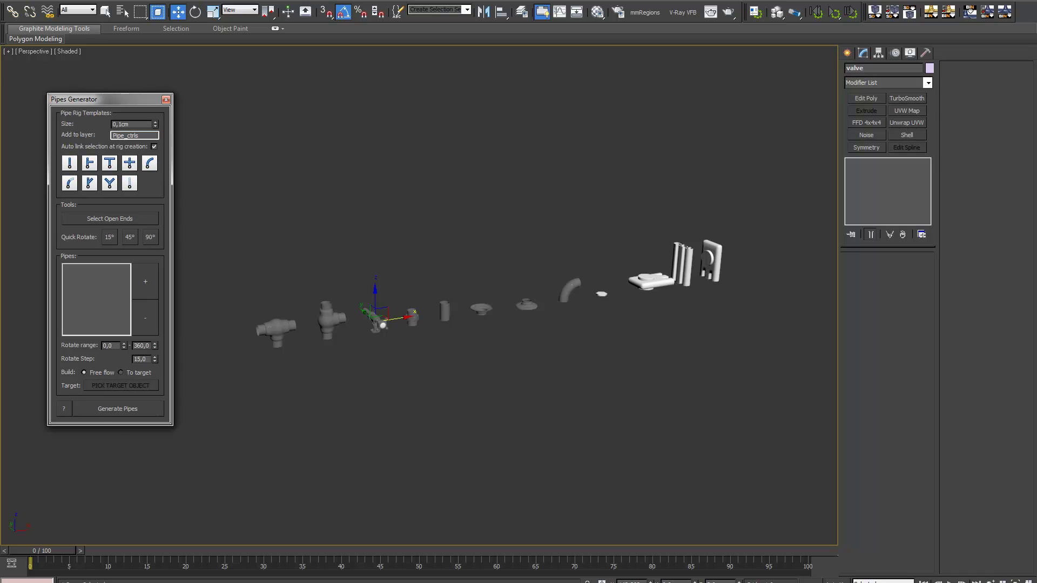
drag(1036, 81, 572, 10)
scroll(251, 190, down, 5)
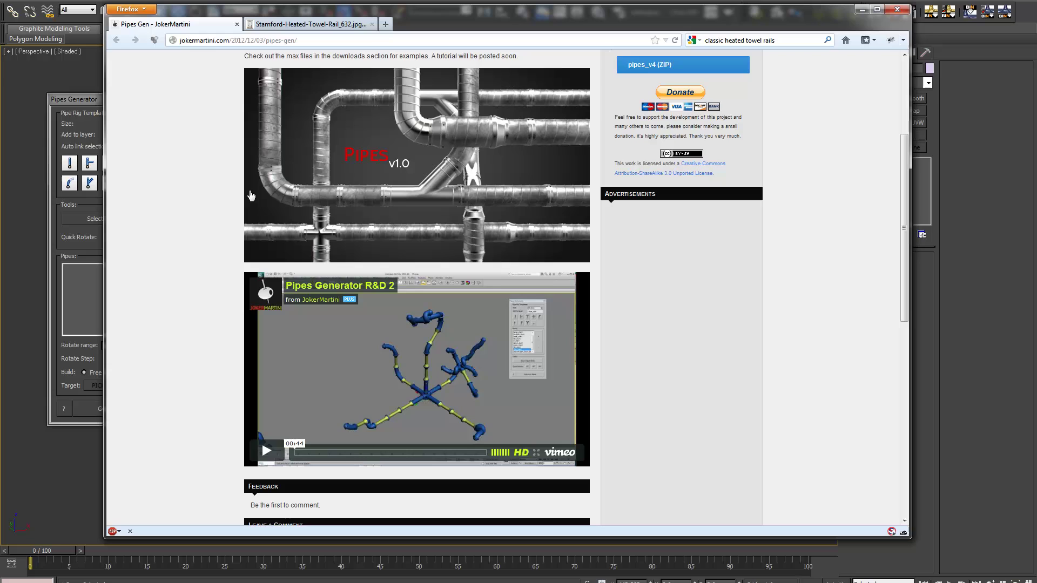
scroll(432, 270, up, 5)
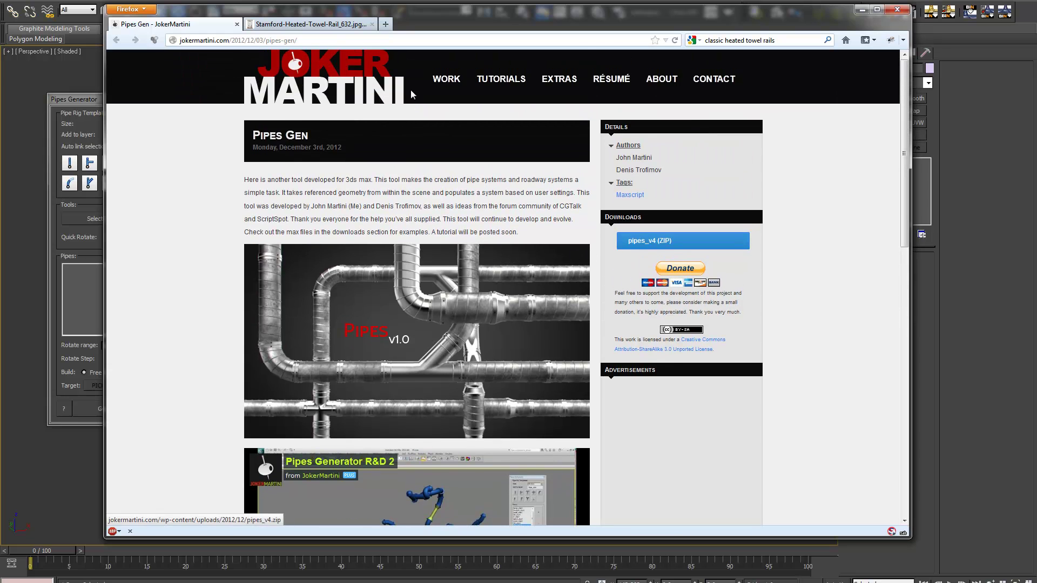
click(305, 25)
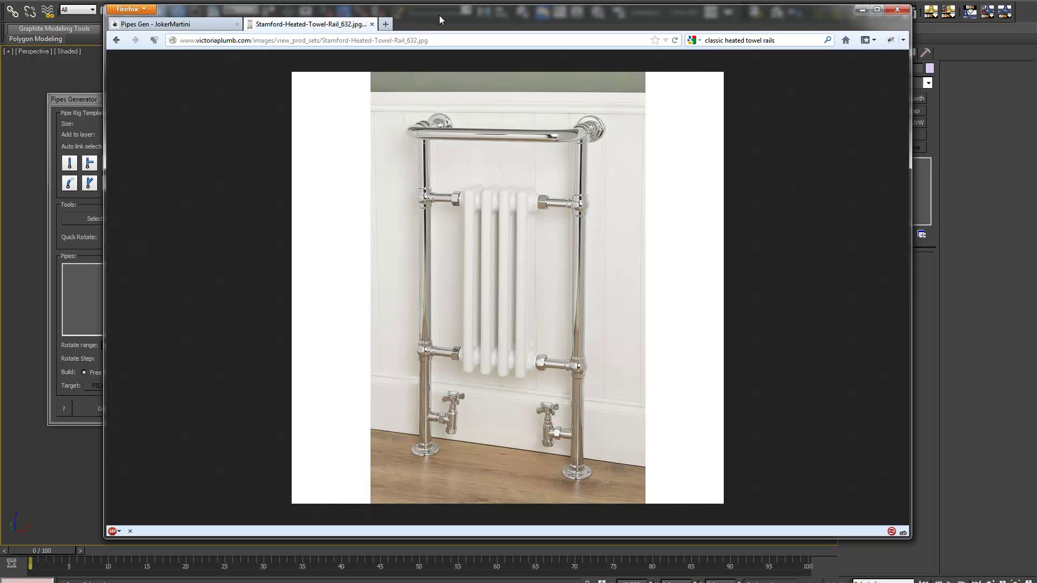
key(alt+Tab)
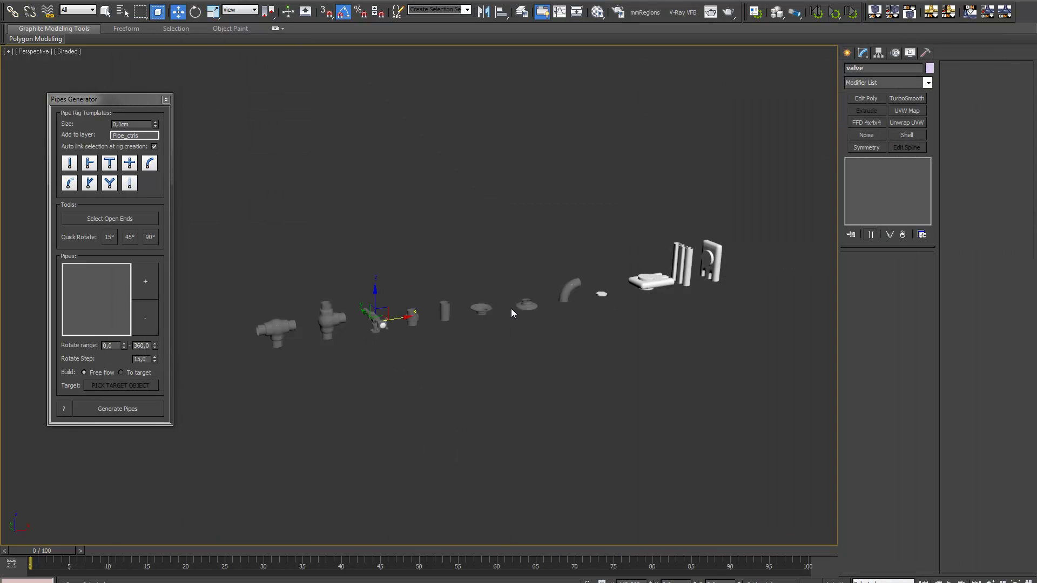
Examine the row of modeled pipe parts in the perspective view, including the orientation of the bent elbow.
scroll(512, 314, up, 5)
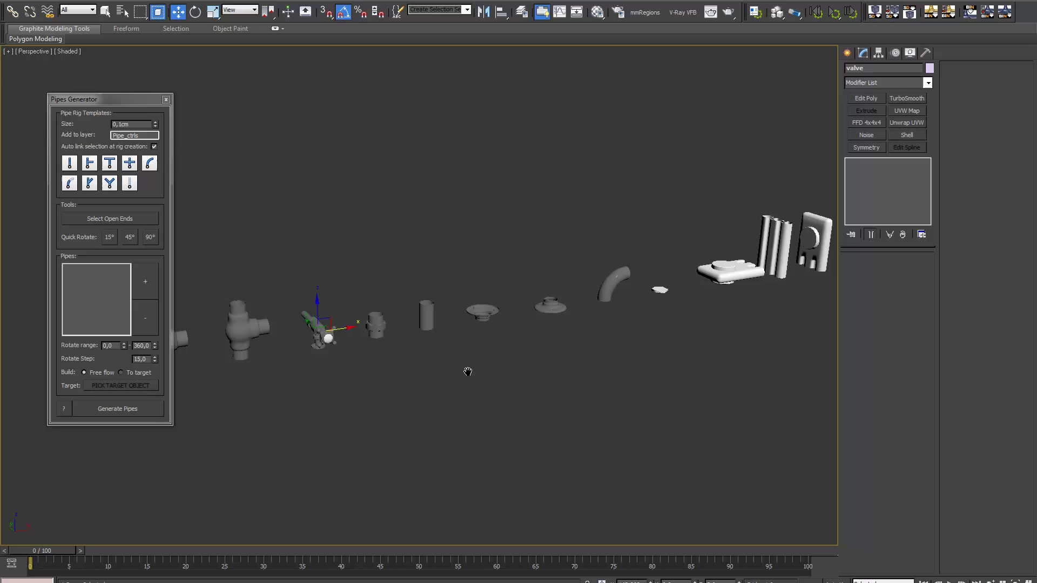
scroll(468, 372, down, 2)
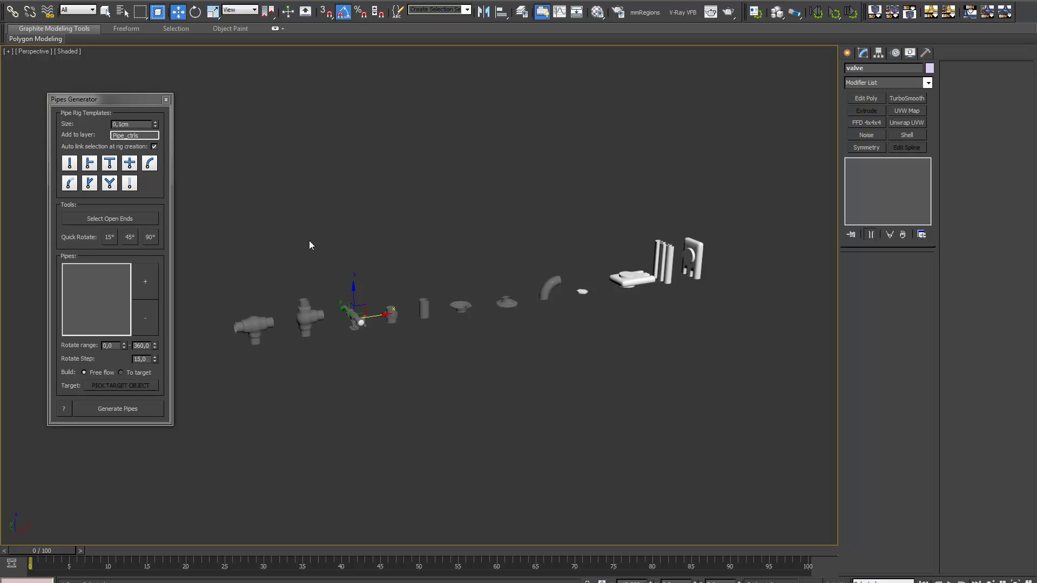
scroll(347, 266, down, 2)
scroll(348, 266, up, 4)
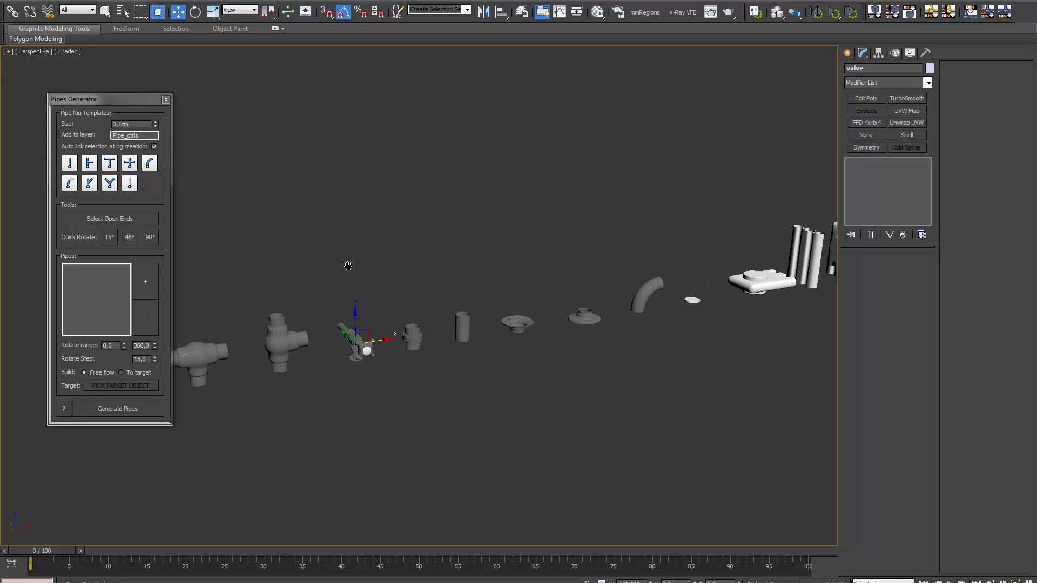
click(655, 291)
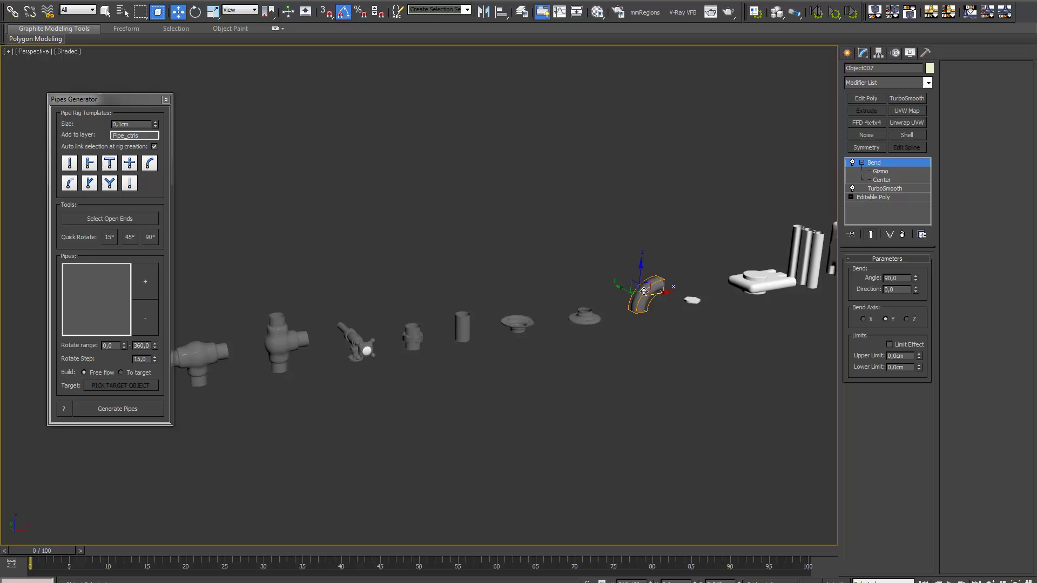
key(e)
mouse_move(649, 308)
mouse_down()
mouse_move(478, 290)
mouse_move(613, 286)
mouse_up()
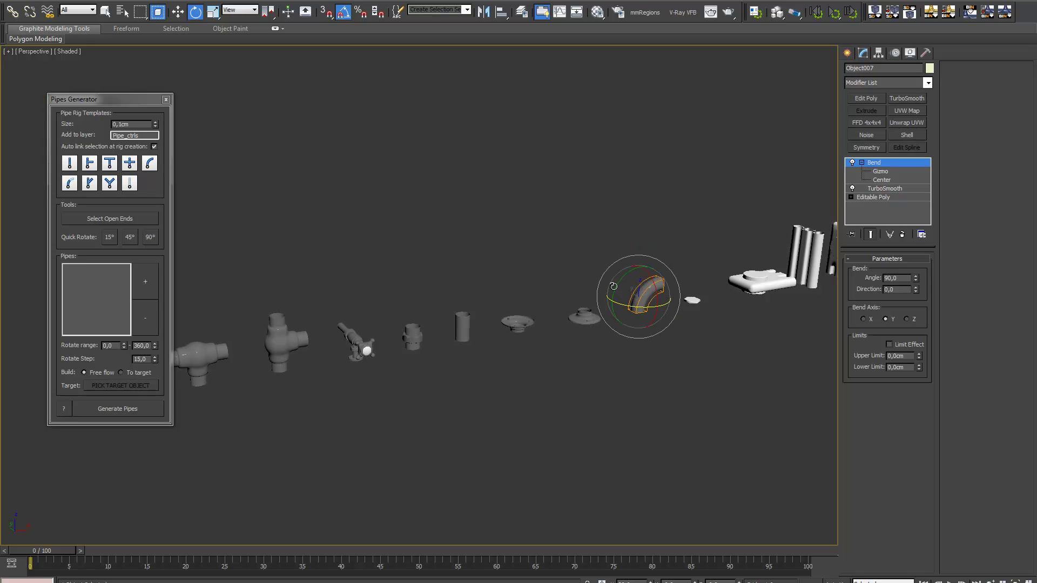
click(620, 377)
middle_drag(486, 405, 499, 397)
scroll(499, 397, down, 2)
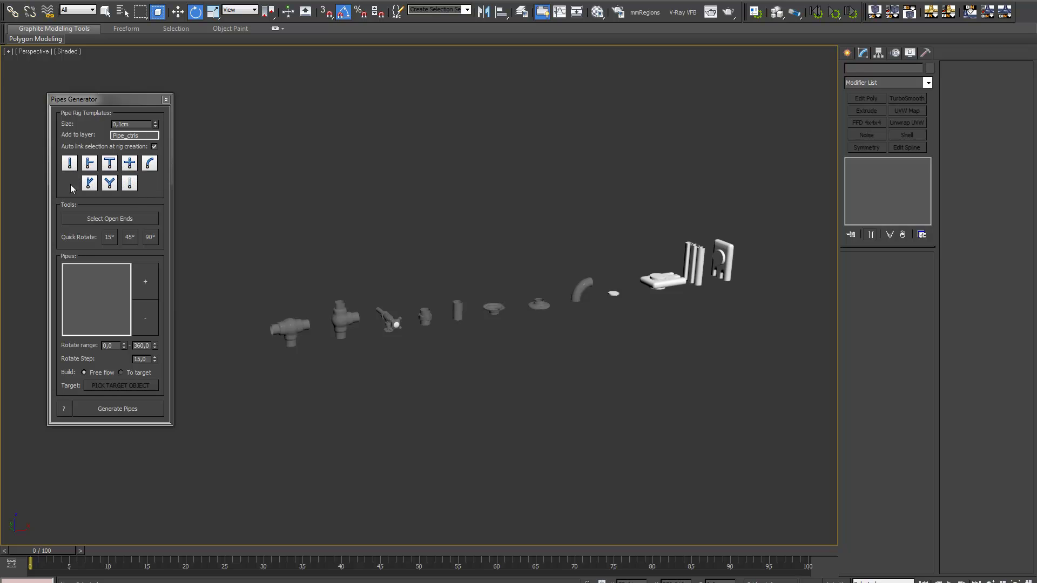
scroll(316, 355, down, 3)
scroll(316, 356, up, 3)
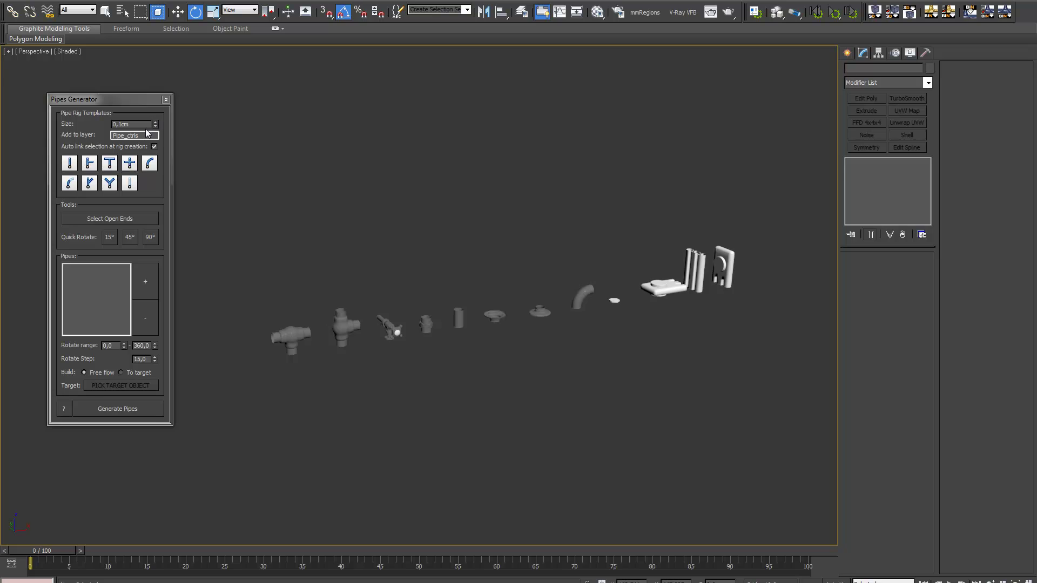
Set the pipe rig template size to 10 cm in the Pipes Generator.
click(133, 125)
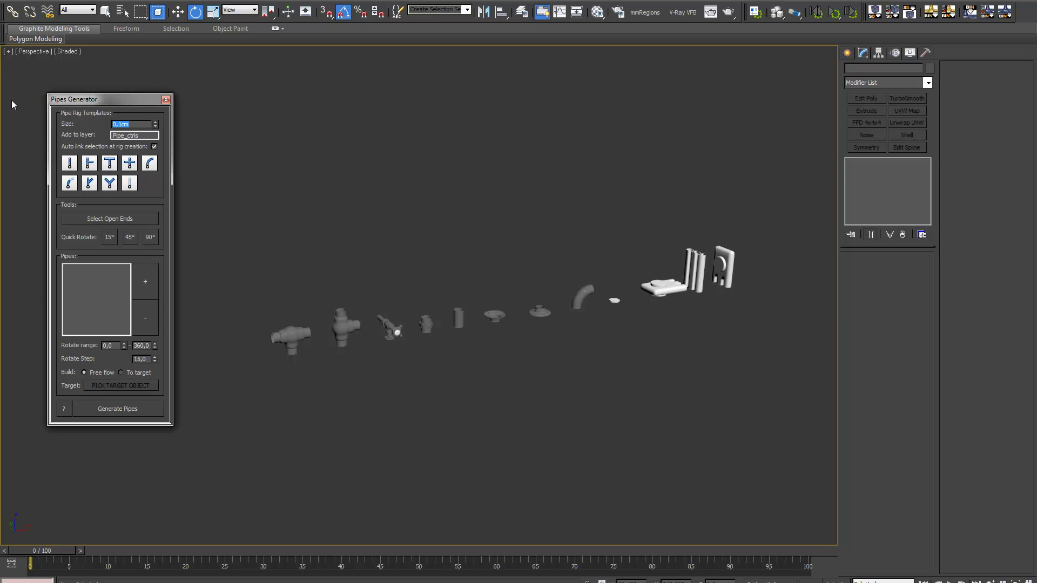
text(10)
key(Tab)
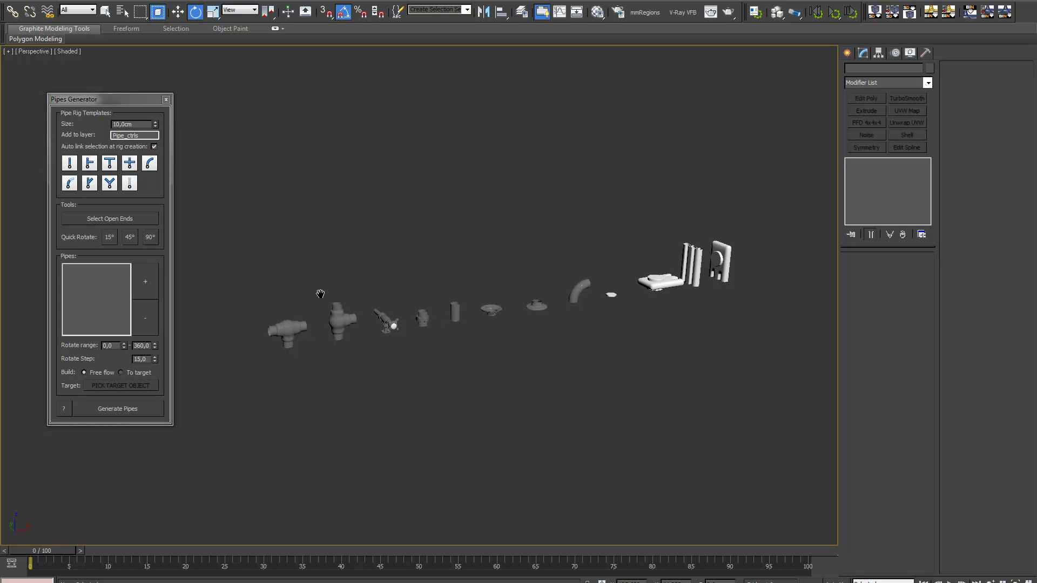
Create a T rig on the first tee fitting and a side-branch rig on the upright tee beside it.
scroll(321, 298, up, 3)
middle_drag(318, 352, 401, 342)
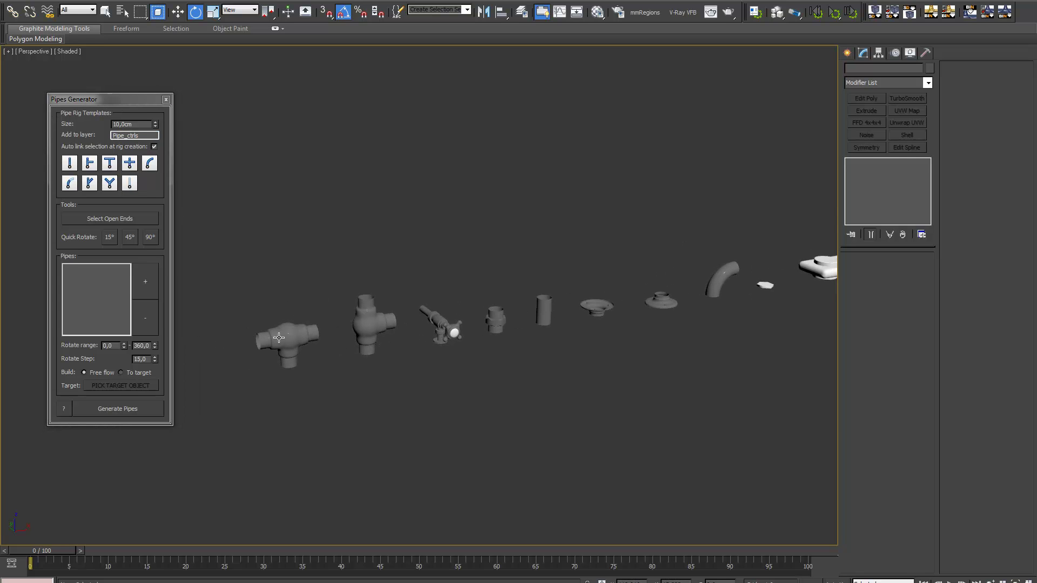
click(278, 337)
click(102, 169)
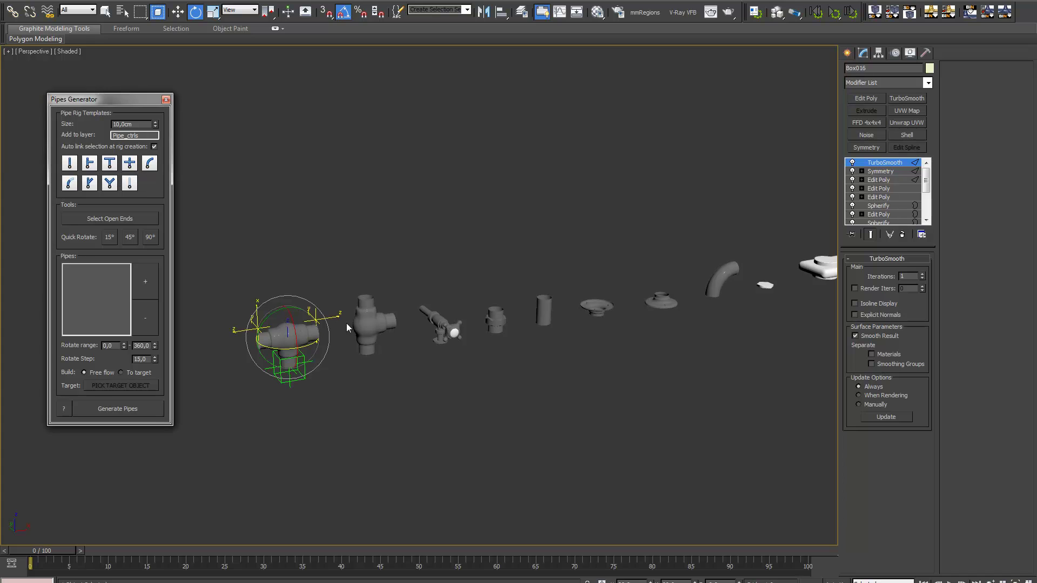
click(370, 328)
click(89, 164)
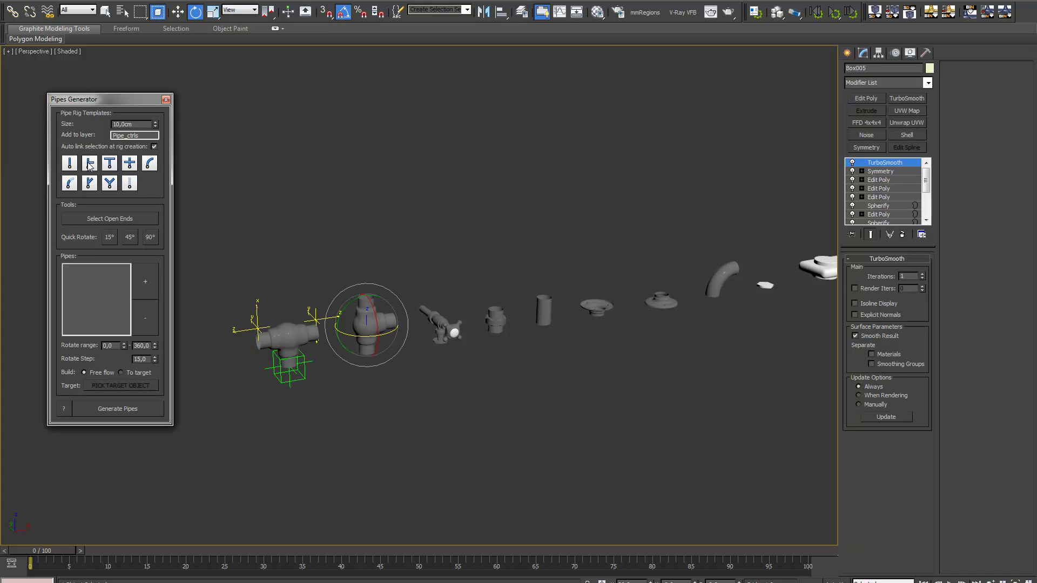
Create an end-piece rig on the valve and straight two-ended rigs on the coupling and the short pipe.
click(438, 328)
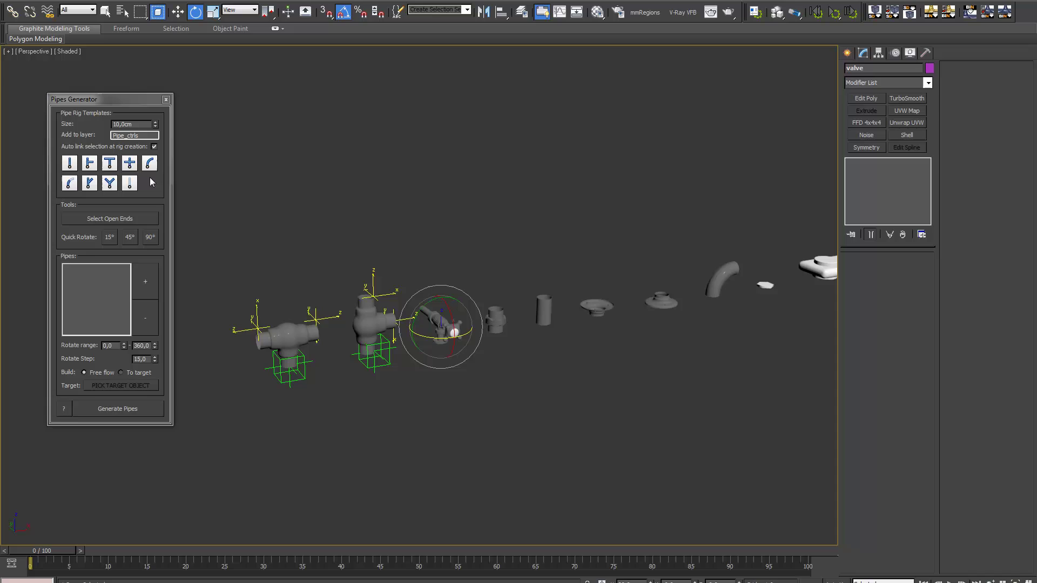
click(129, 183)
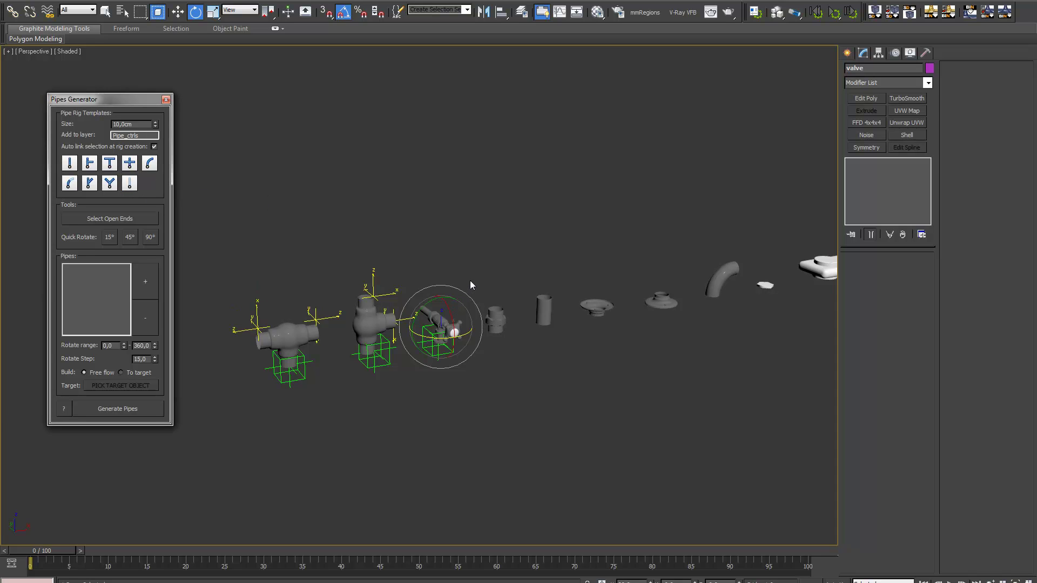
drag(482, 266, 491, 315)
drag(519, 369, 518, 369)
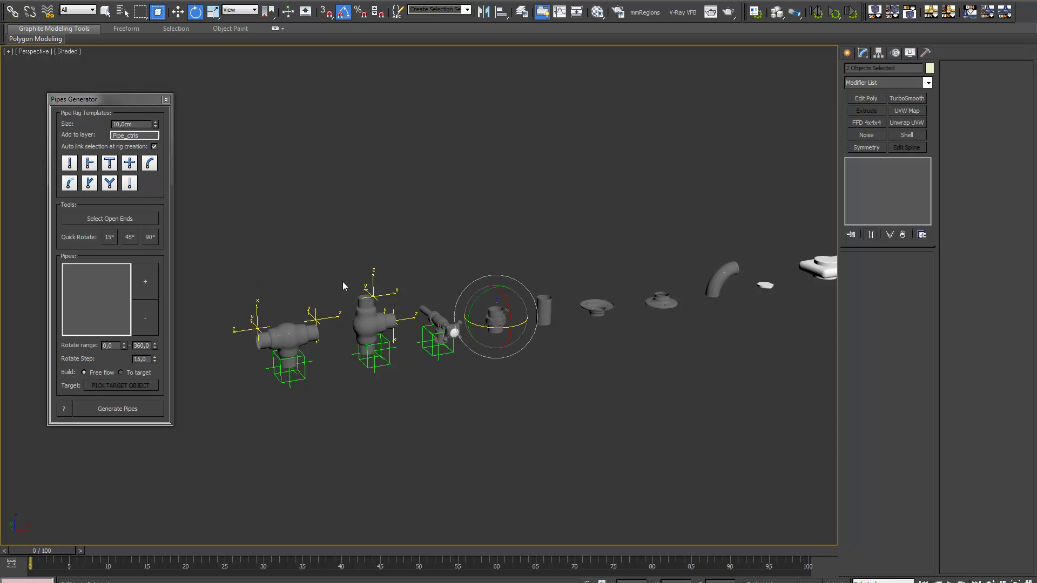
click(69, 164)
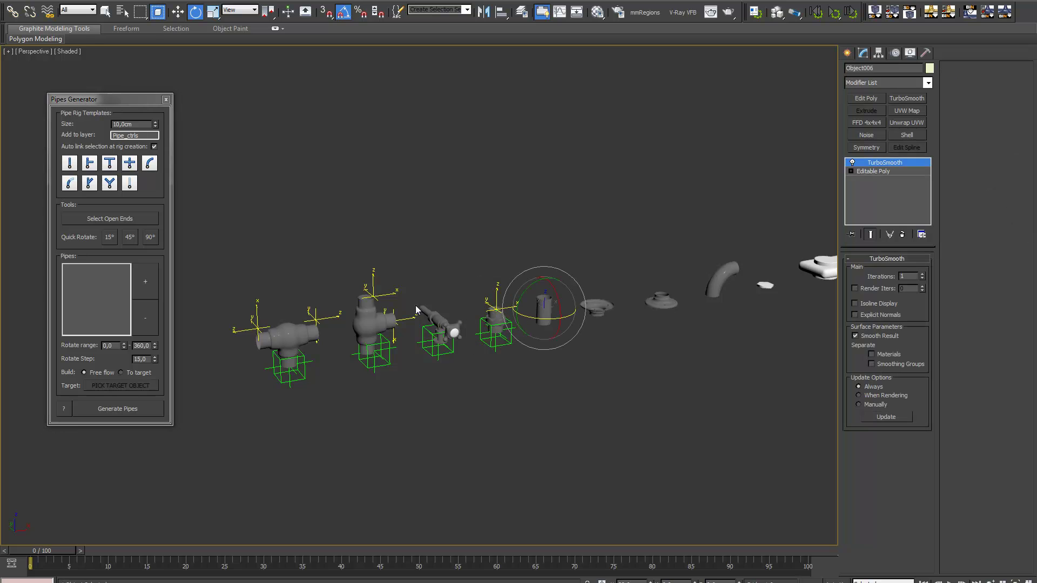
click(72, 164)
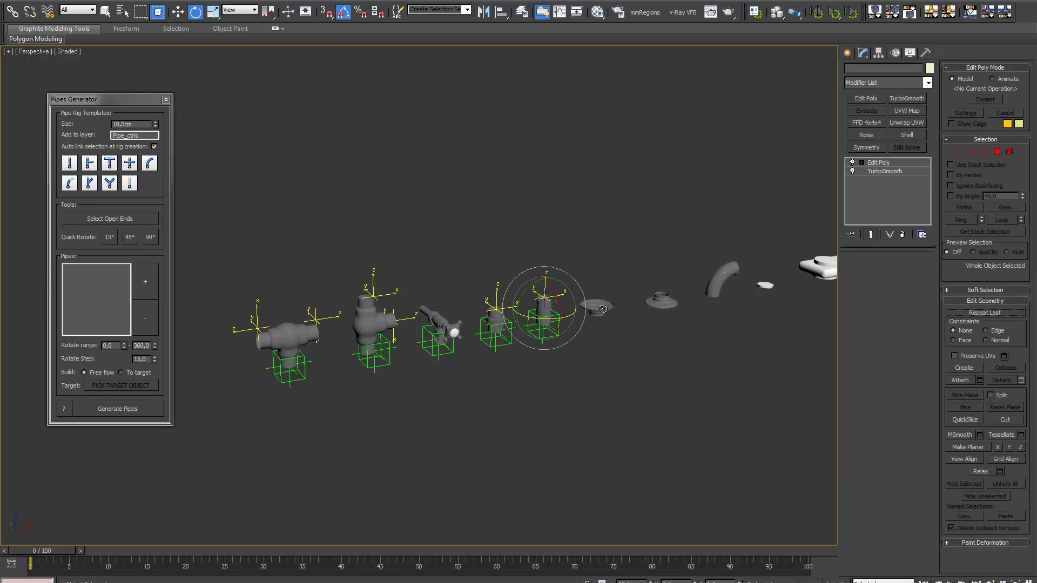
Create an end-piece rig on the first round flange and a straight rig on the second flange.
click(117, 187)
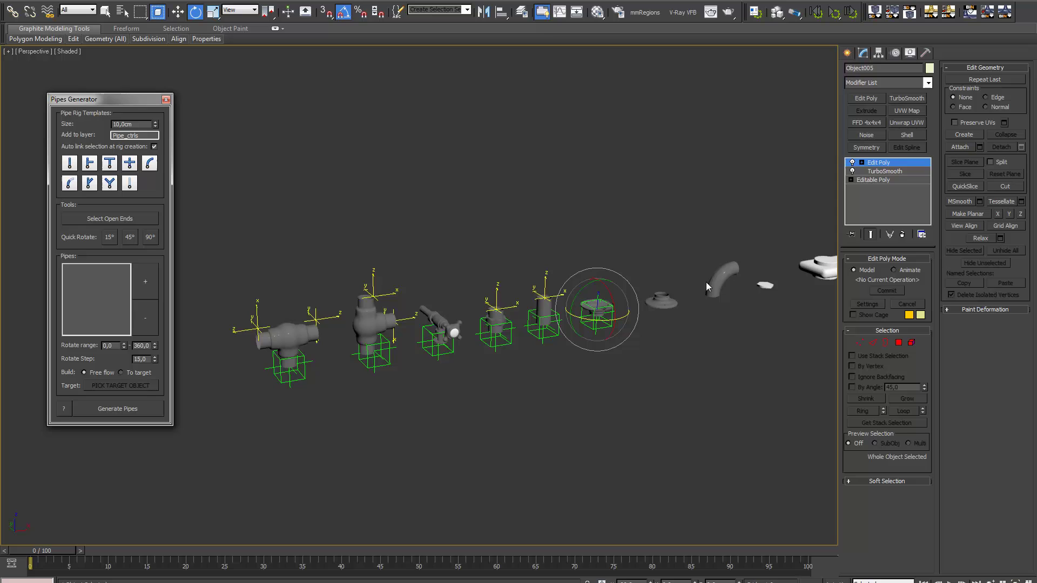
click(670, 297)
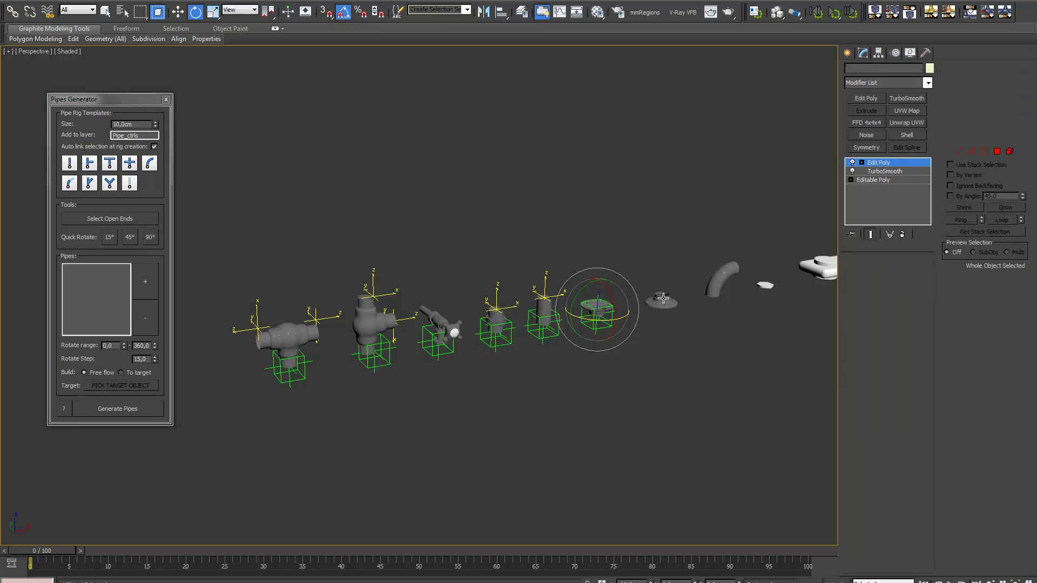
click(70, 162)
Create a curved bend rig on the 90-degree elbow pipe.
middle_drag(714, 294, 476, 347)
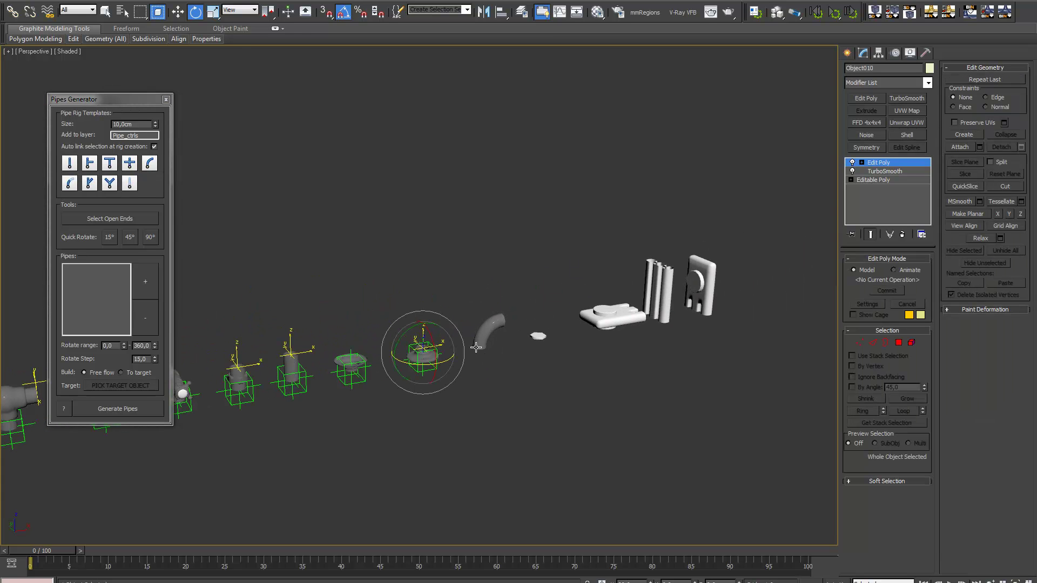
click(475, 347)
click(150, 163)
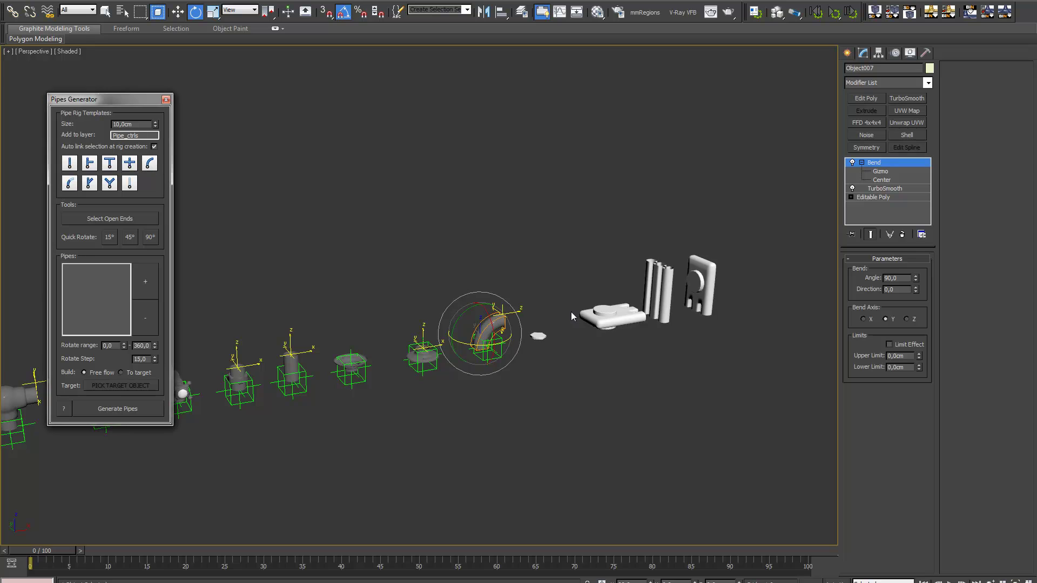
Create a straight rig on the small white disc and a side-branch rig on the flat-lying radiator element.
click(537, 335)
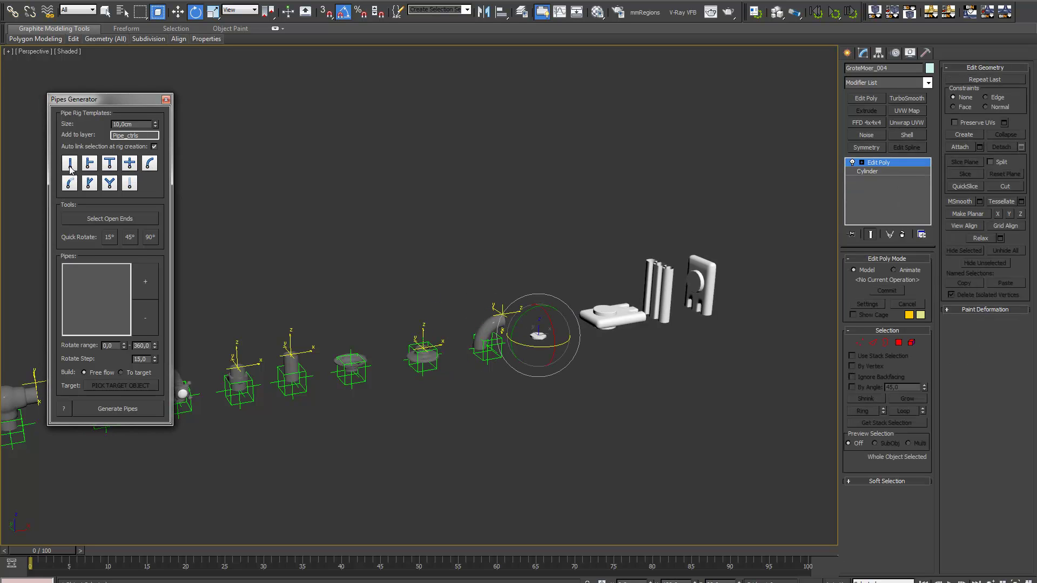
click(581, 304)
click(89, 163)
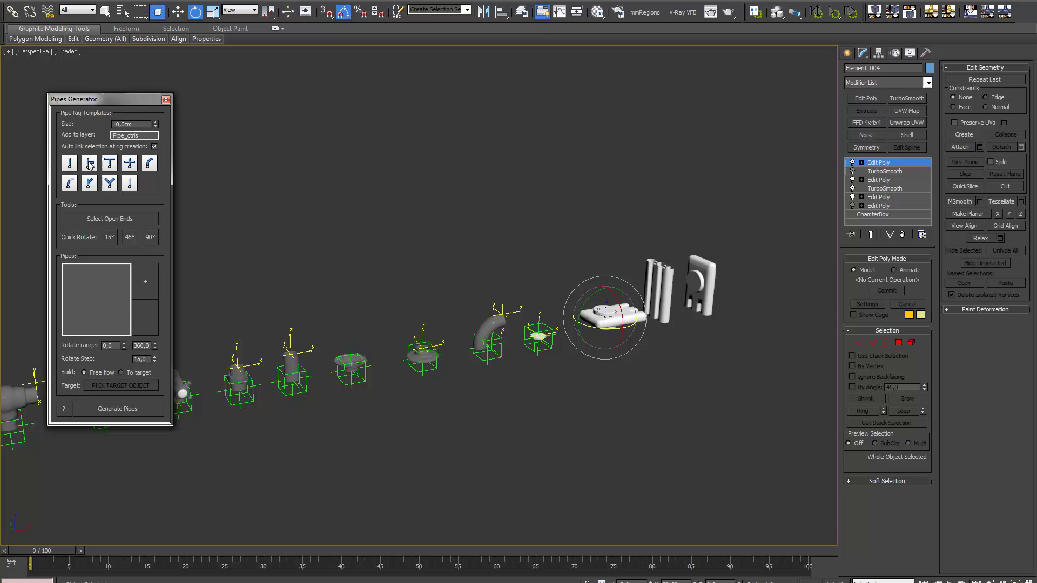
Create a straight rig on the upright radiator columns and a T rig on the last radiator element.
click(662, 294)
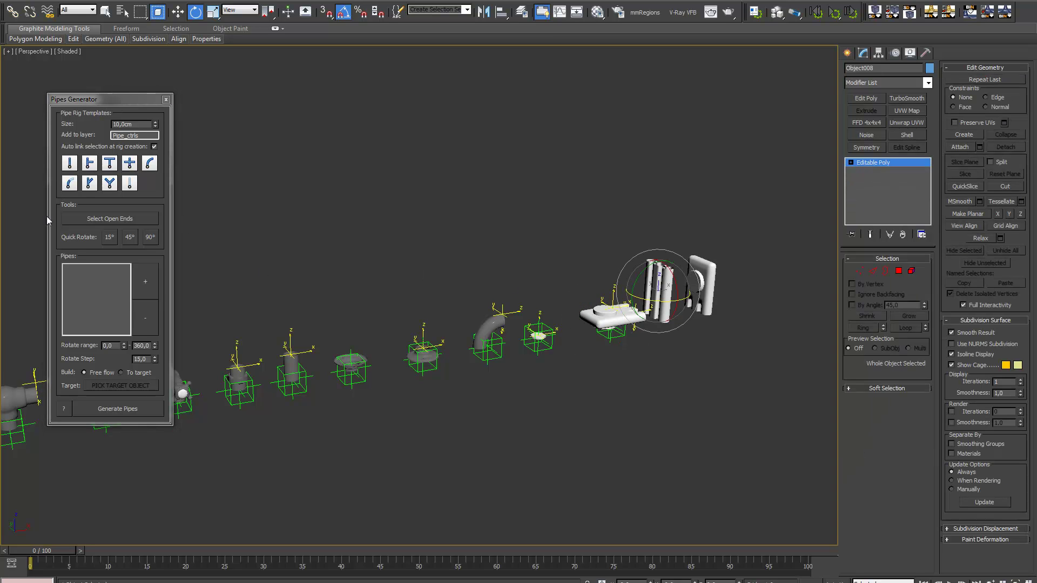
click(70, 163)
click(708, 276)
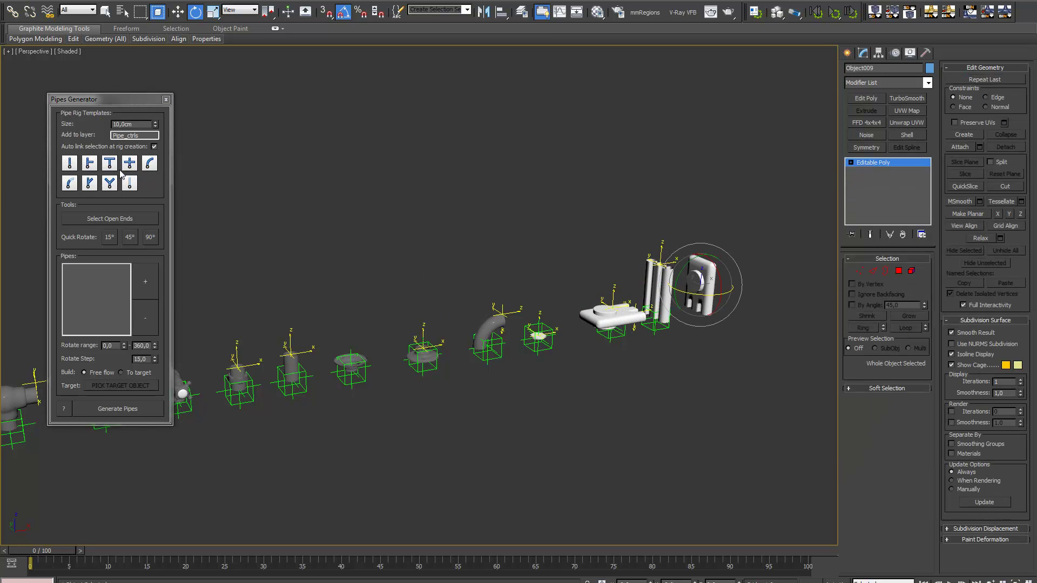
click(112, 166)
In the front view, move both end helpers of the first T-shaped pipe down together to the centres of its side openings, using snapping.
middle_drag(416, 400, 533, 352)
scroll(501, 396, down, 5)
scroll(515, 374, up, 2)
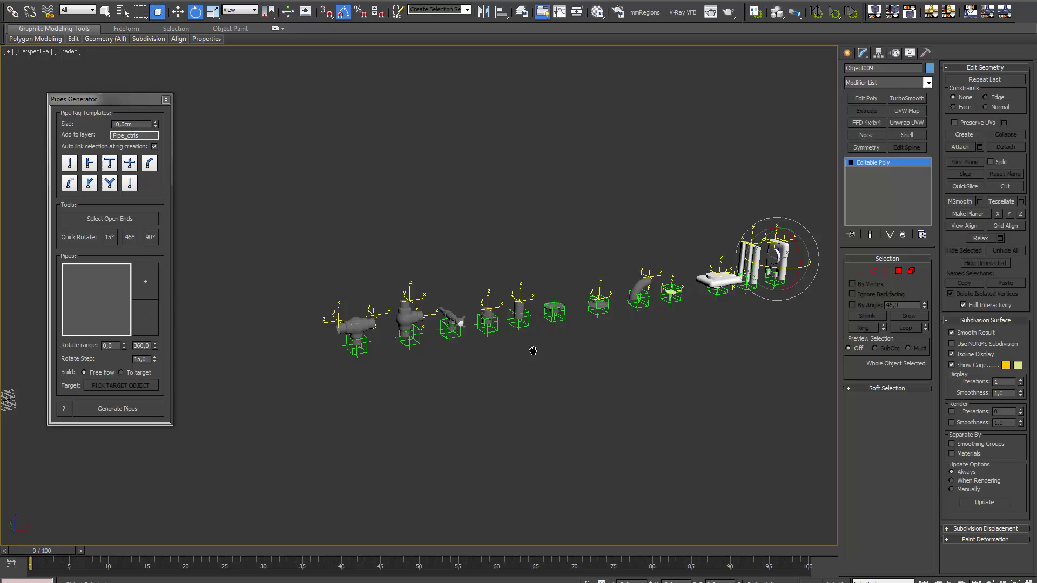
scroll(389, 330, up, 3)
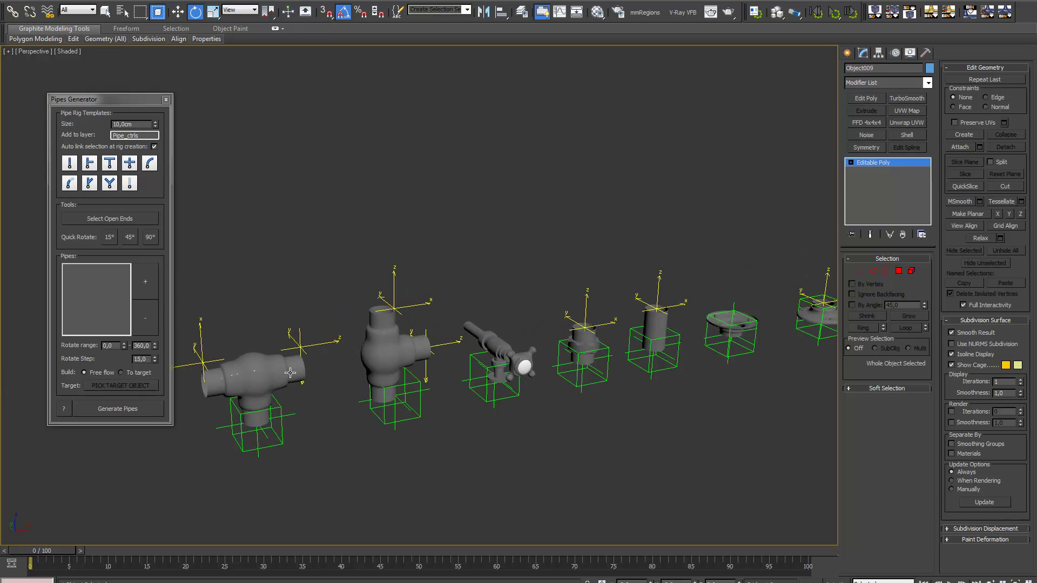
middle_drag(299, 377, 304, 360)
key(f)
middle_drag(635, 328, 387, 368)
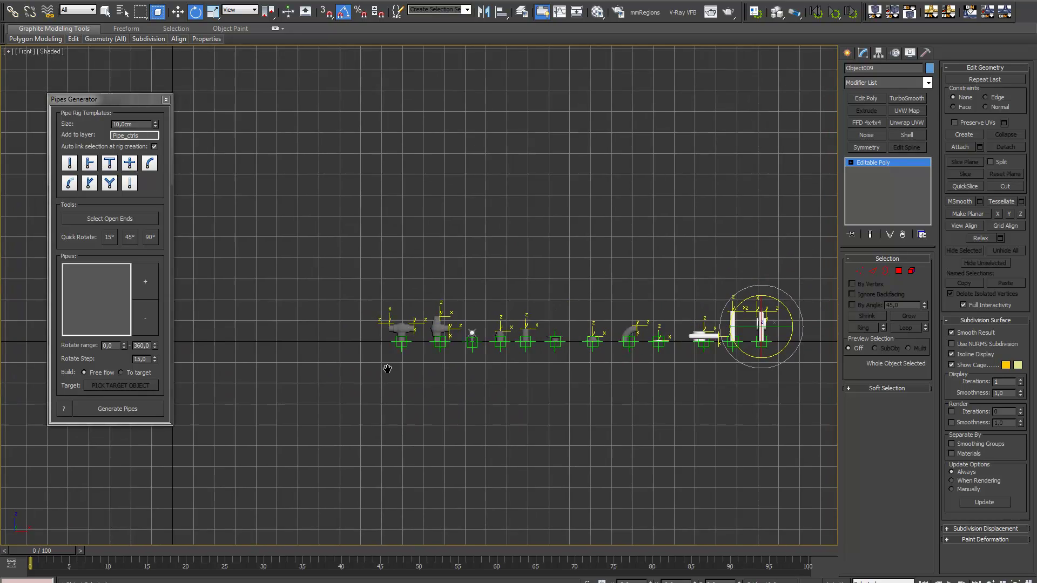
scroll(387, 368, up, 6)
middle_drag(398, 435, 436, 300)
scroll(421, 296, up, 4)
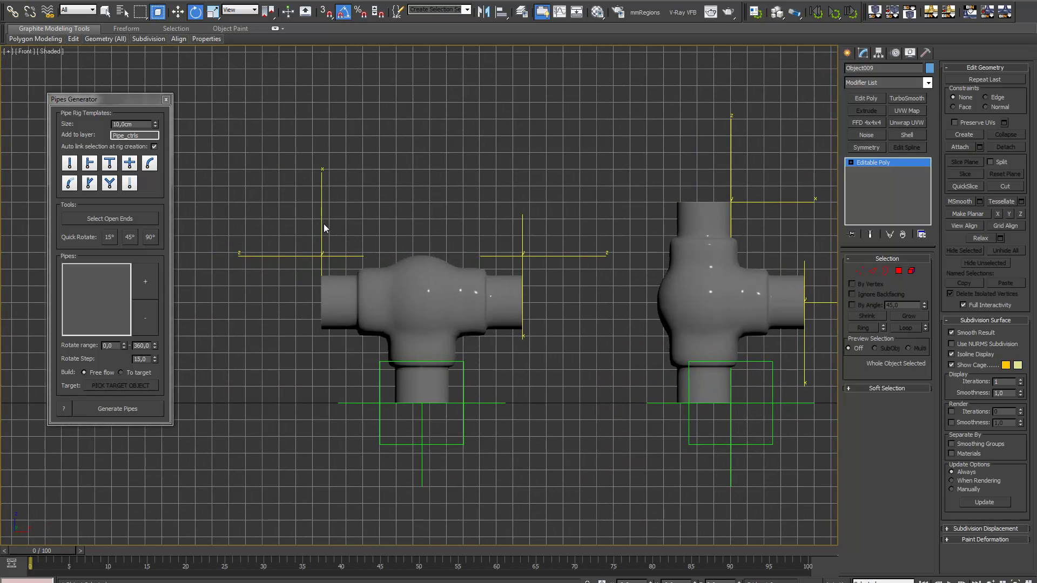
click(322, 220)
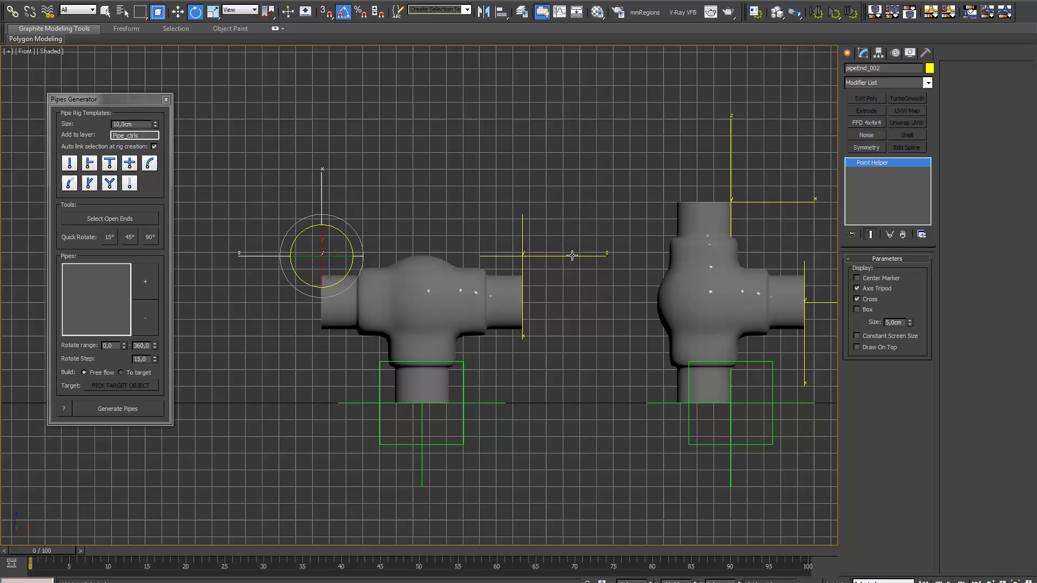
ctrl+click(572, 255)
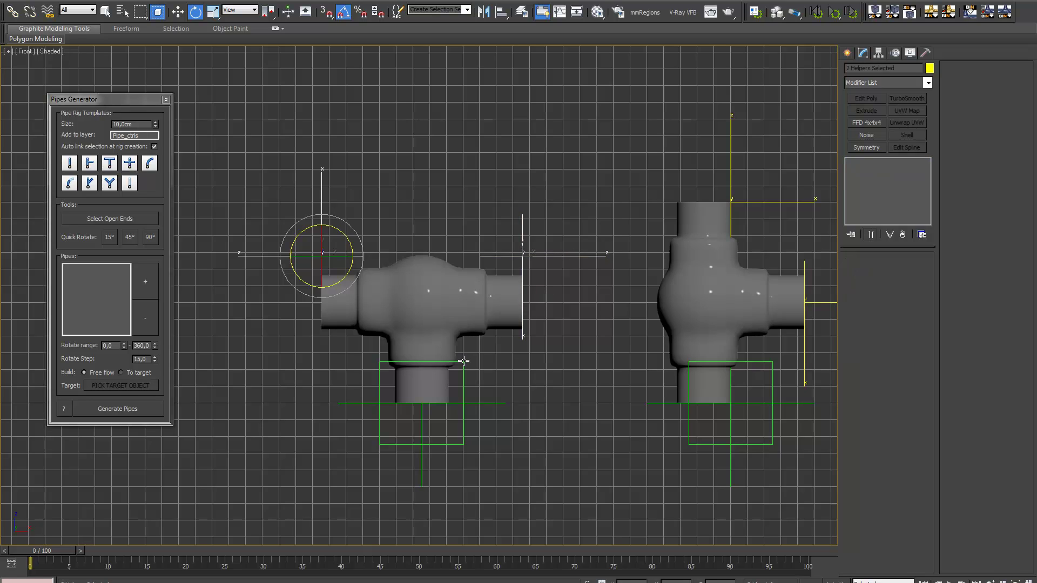
key(w)
key(s)
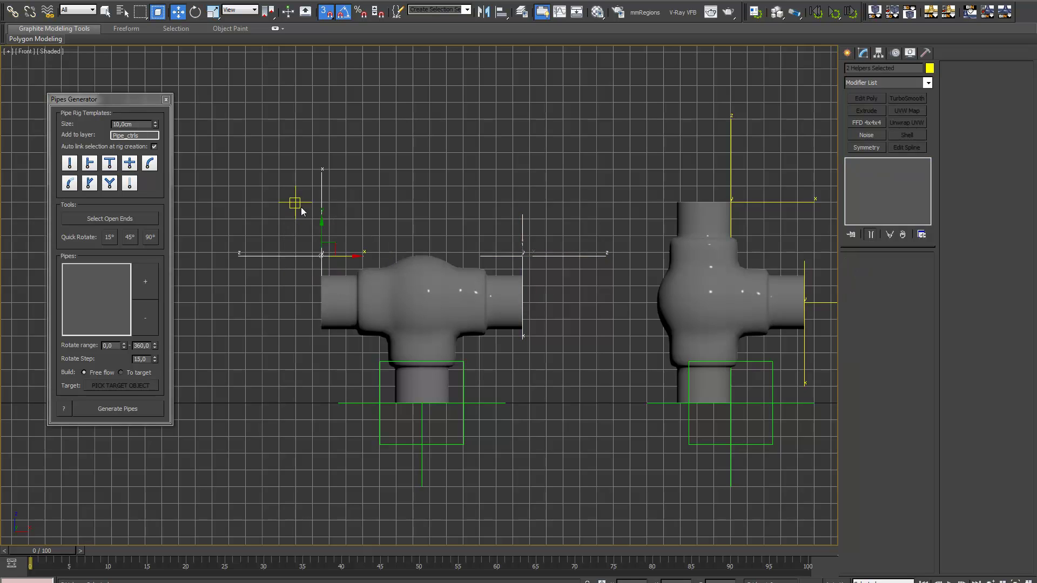
drag(322, 232, 277, 302)
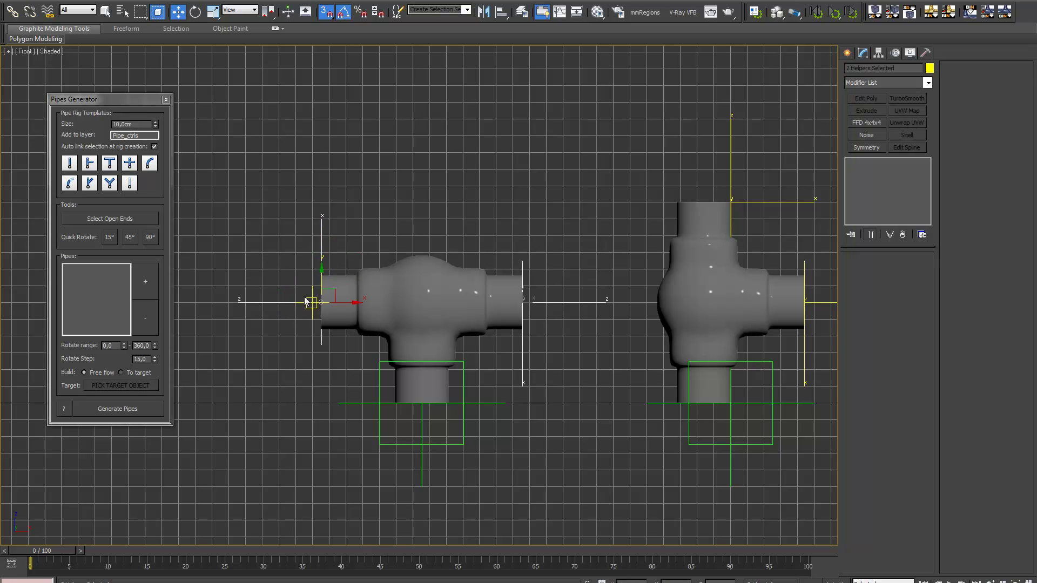
Center the second T-shaped pipe over its start helper and move its side end helper to the side outlet's opening.
middle_drag(615, 344, 328, 290)
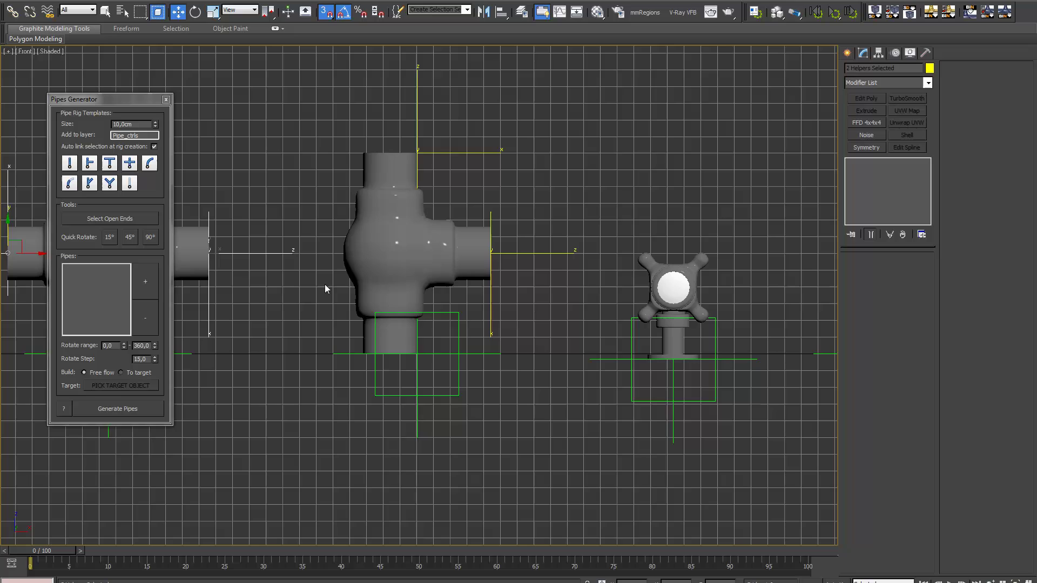
click(460, 346)
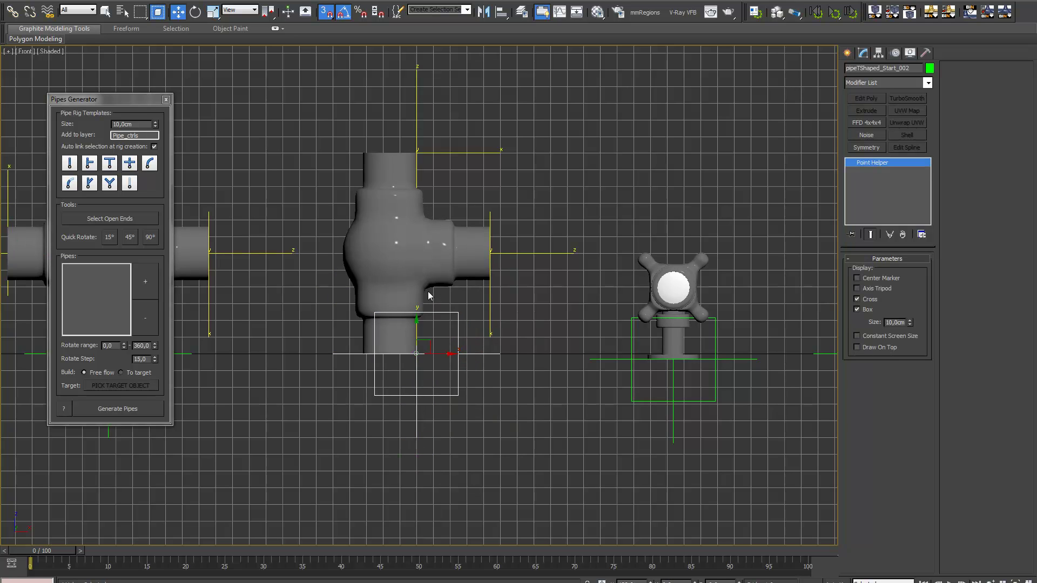
click(432, 243)
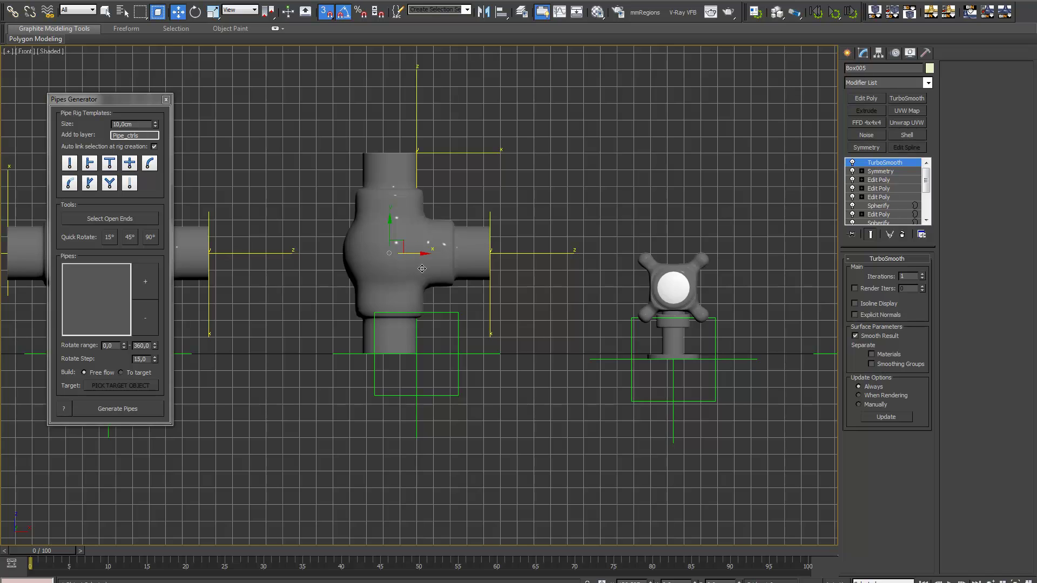
drag(422, 268, 449, 268)
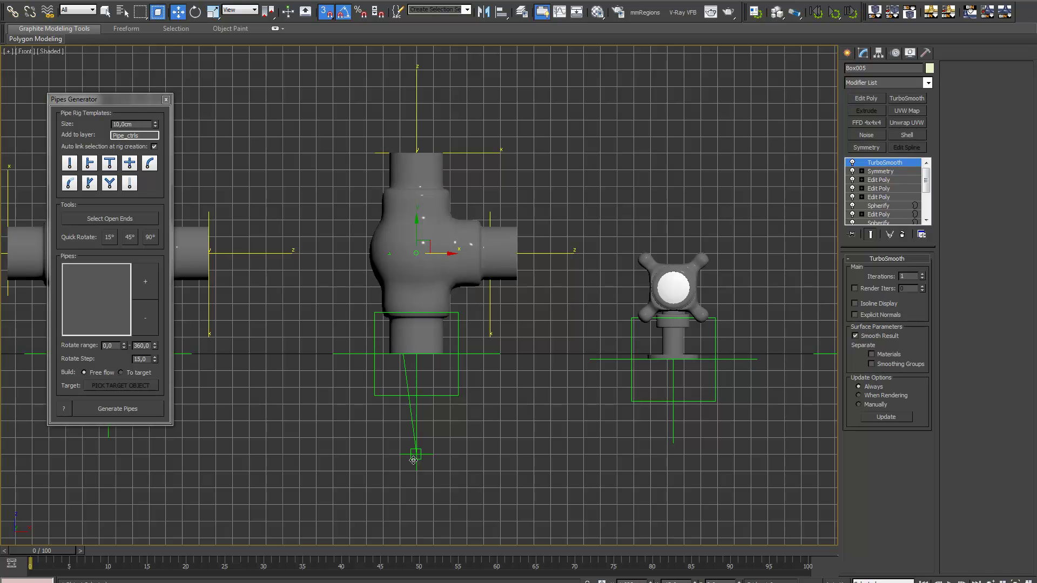
click(534, 253)
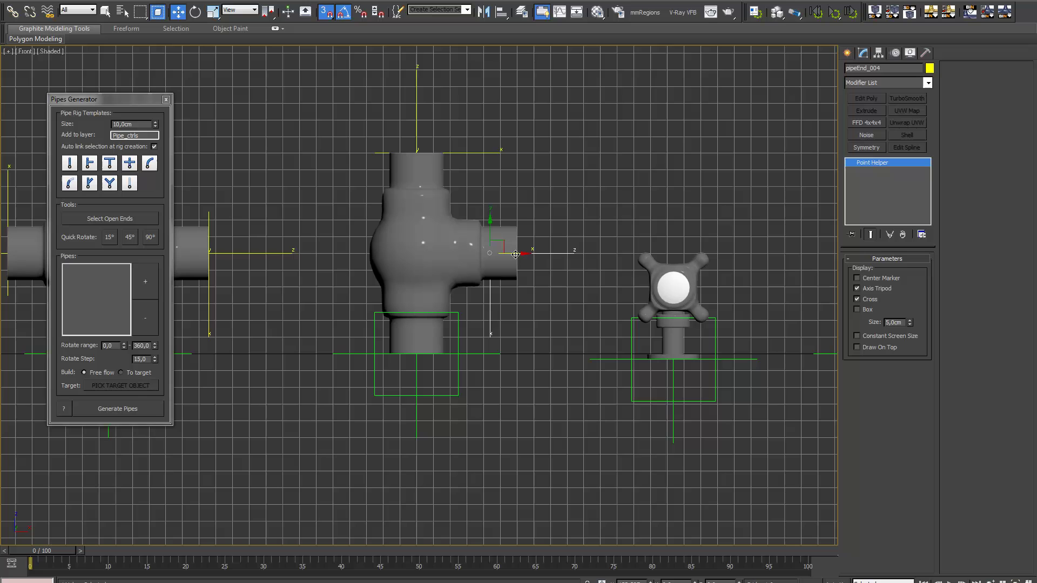
drag(512, 253, 517, 254)
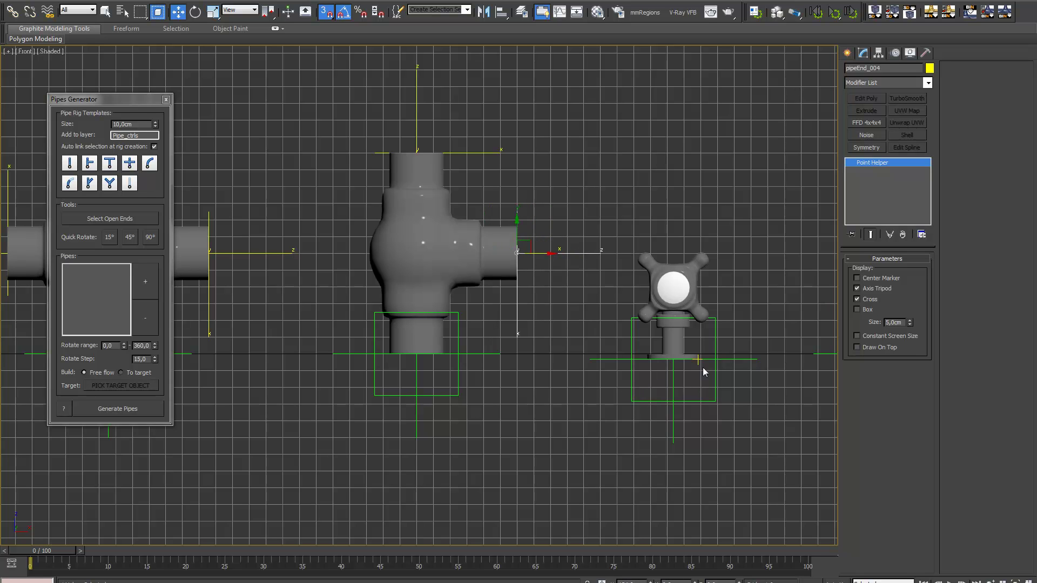
Center the elbow pipe's lower opening on its start helper and snap its end helper to the centre of the other opening.
middle_drag(702, 371, 472, 329)
mouse_move(775, 364)
middle_down()
mouse_move(548, 387)
mouse_move(399, 370)
middle_up()
mouse_move(680, 388)
middle_down()
mouse_move(464, 381)
mouse_move(454, 393)
mouse_move(648, 351)
mouse_move(319, 375)
middle_up()
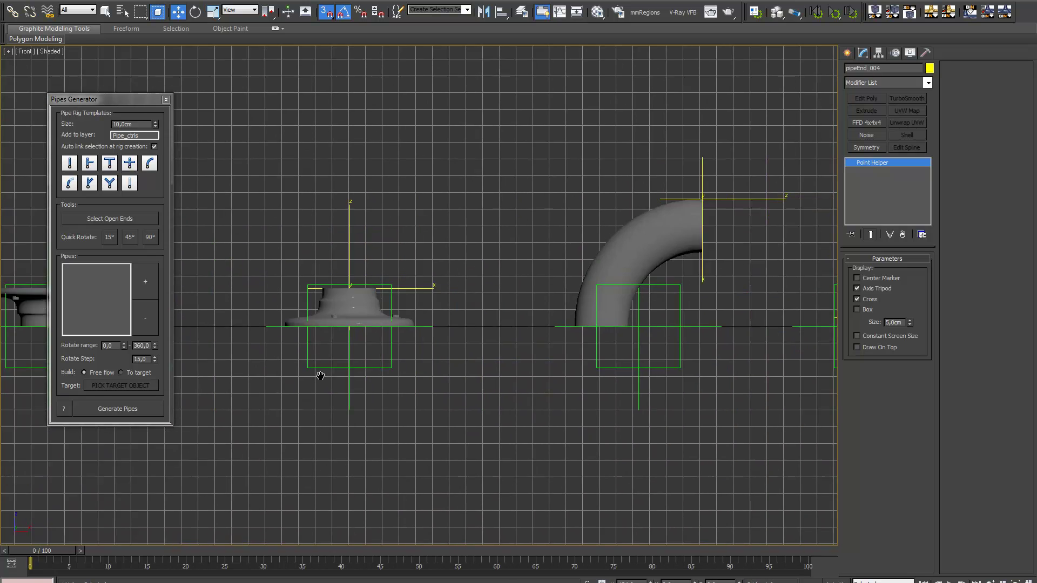
middle_drag(562, 404, 330, 394)
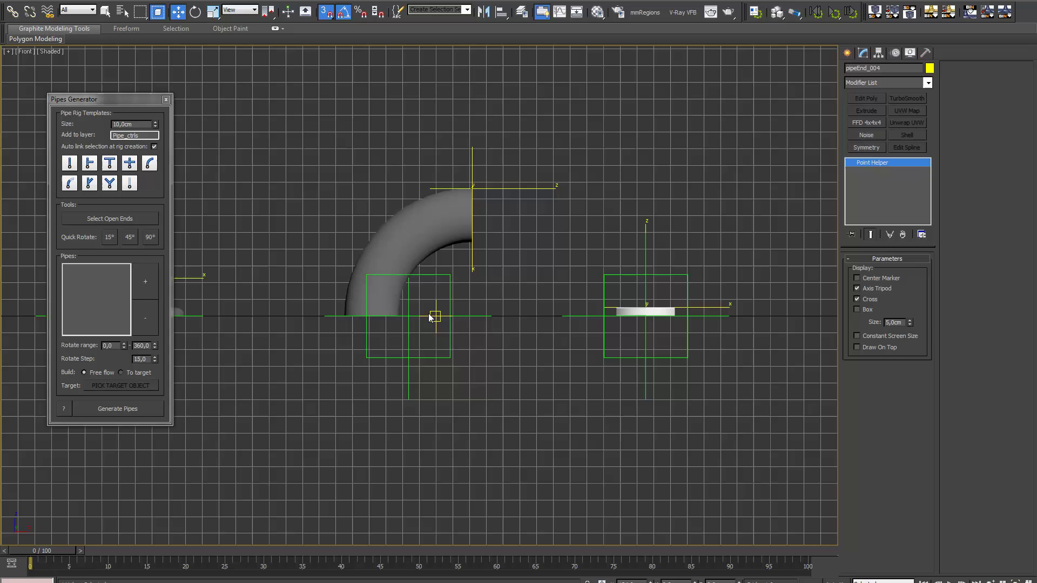
click(429, 315)
click(433, 316)
click(433, 316)
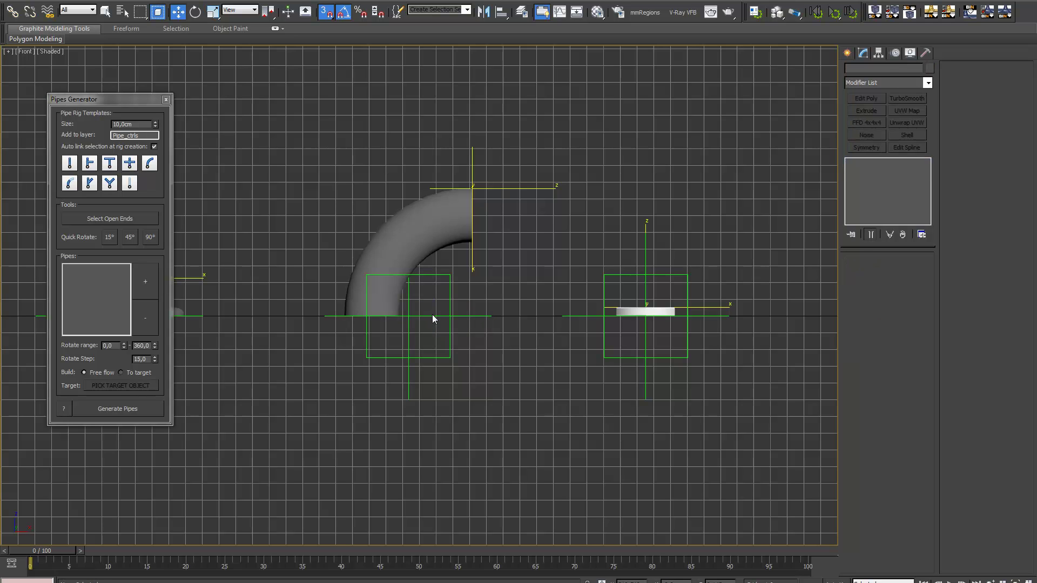
click(433, 319)
drag(432, 318, 401, 382)
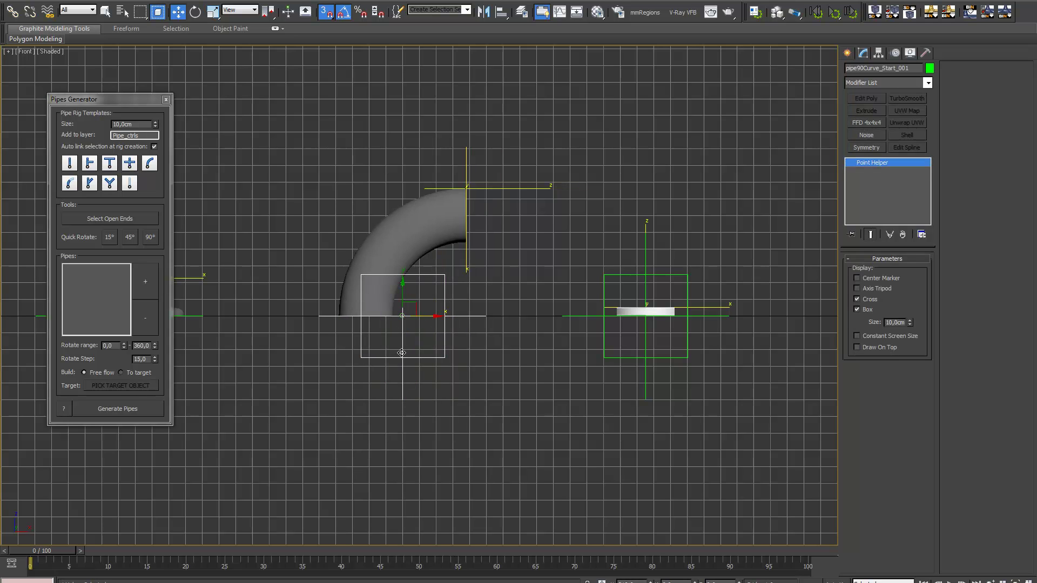
click(396, 255)
drag(396, 256, 399, 421)
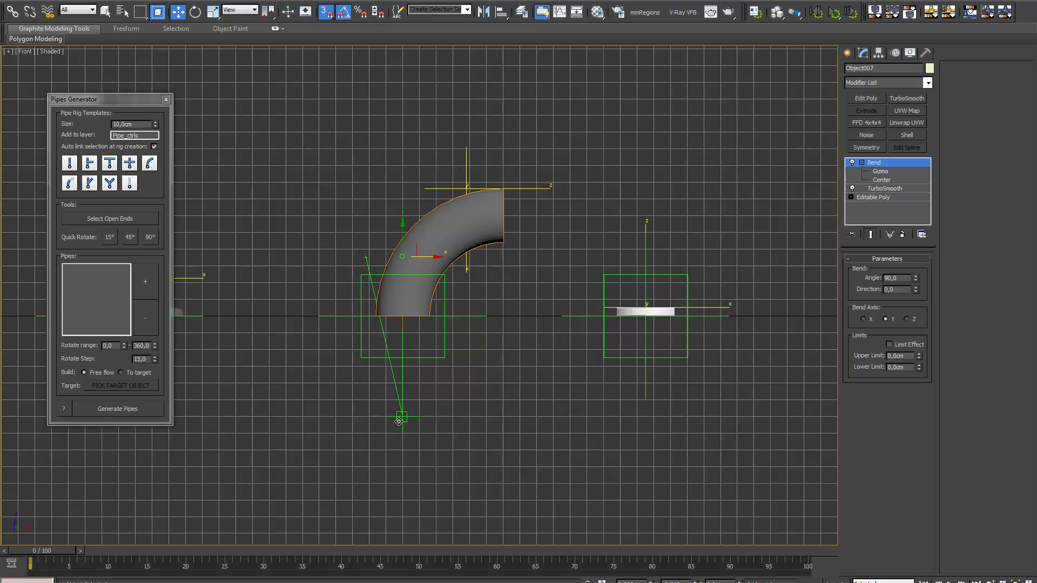
click(467, 162)
drag(488, 190, 503, 189)
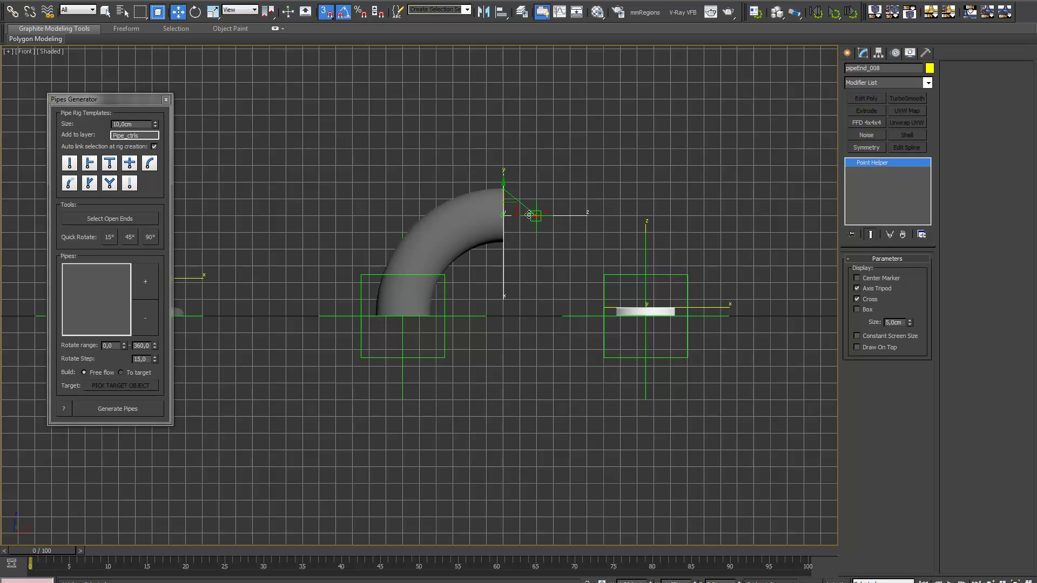
Center the flat radiator element's round connector on its start helper and move the side end helper to the element's open end.
scroll(679, 309, down, 2)
middle_drag(679, 309, 442, 352)
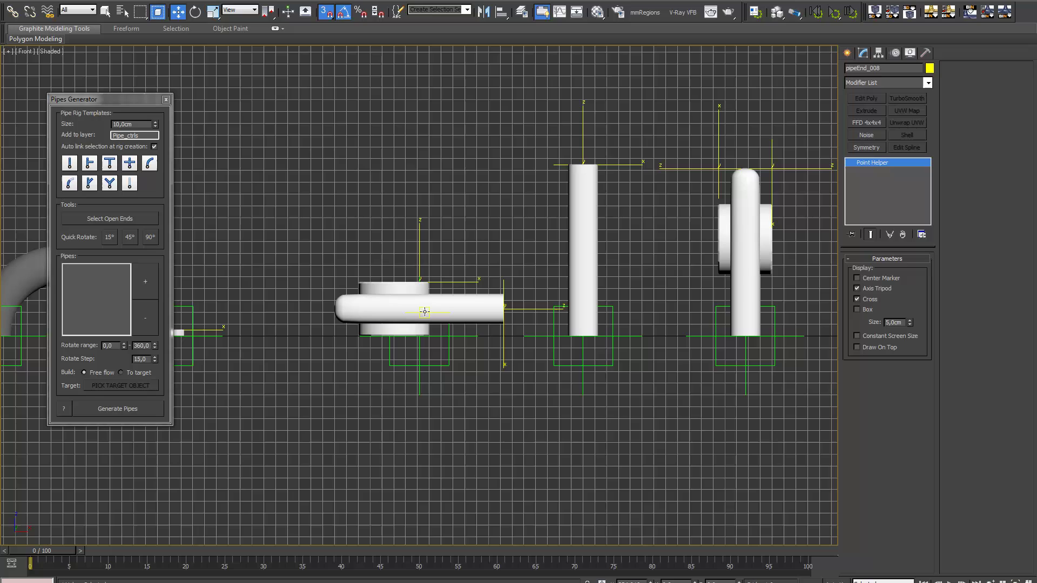
click(424, 367)
click(424, 366)
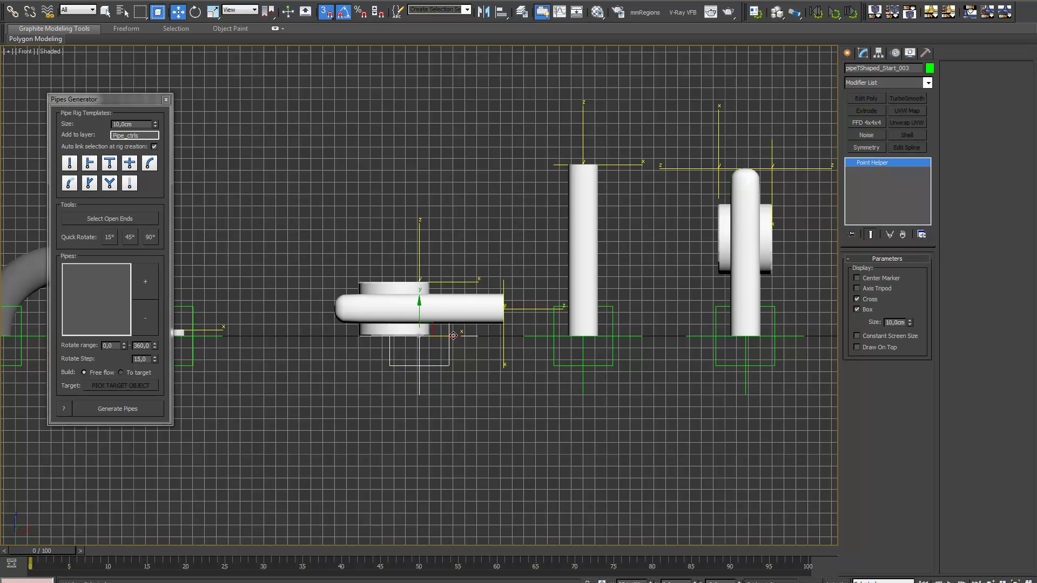
drag(425, 367, 379, 411)
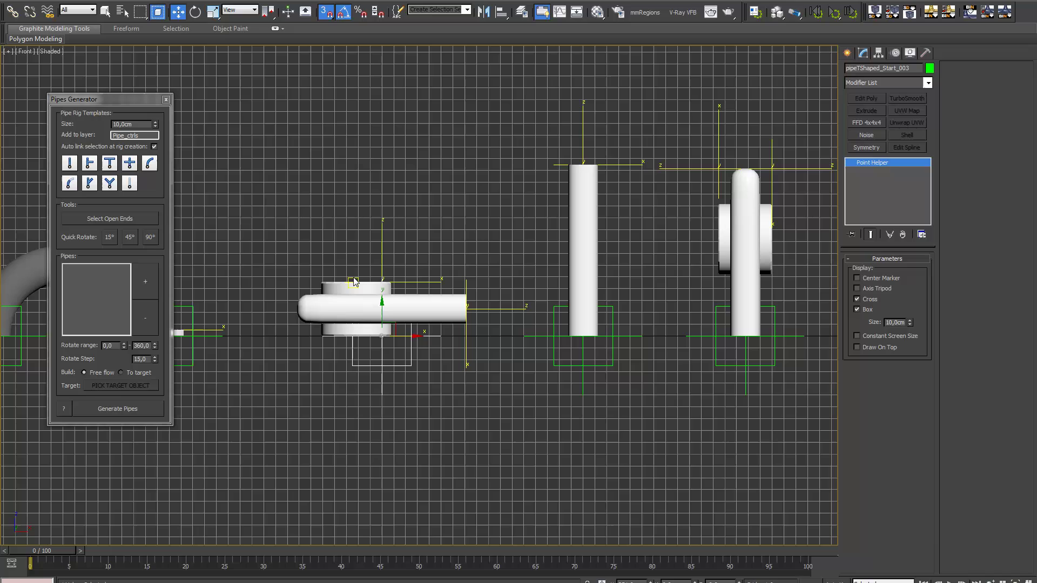
click(375, 309)
drag(375, 309, 401, 309)
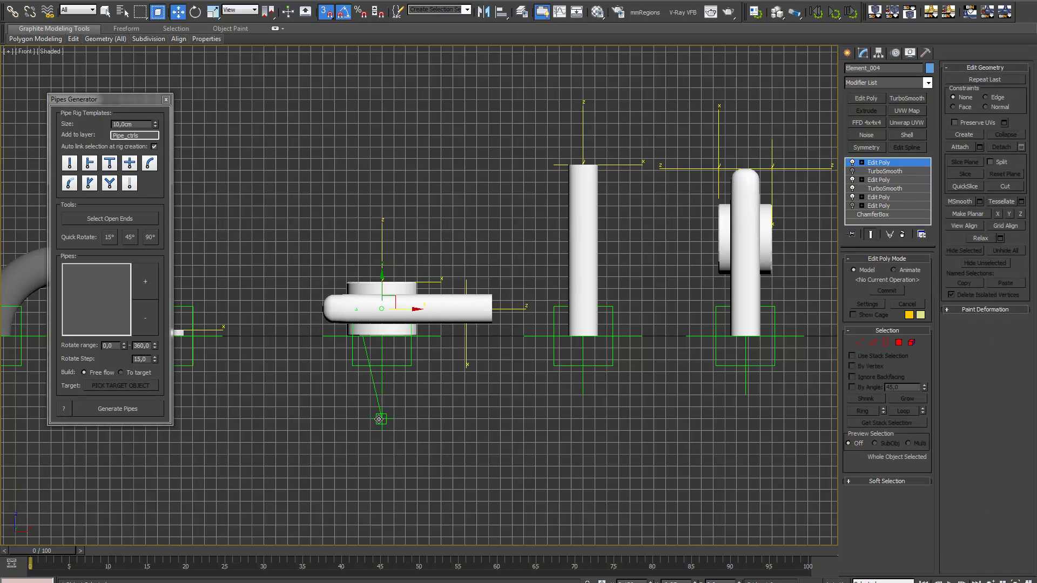
click(494, 315)
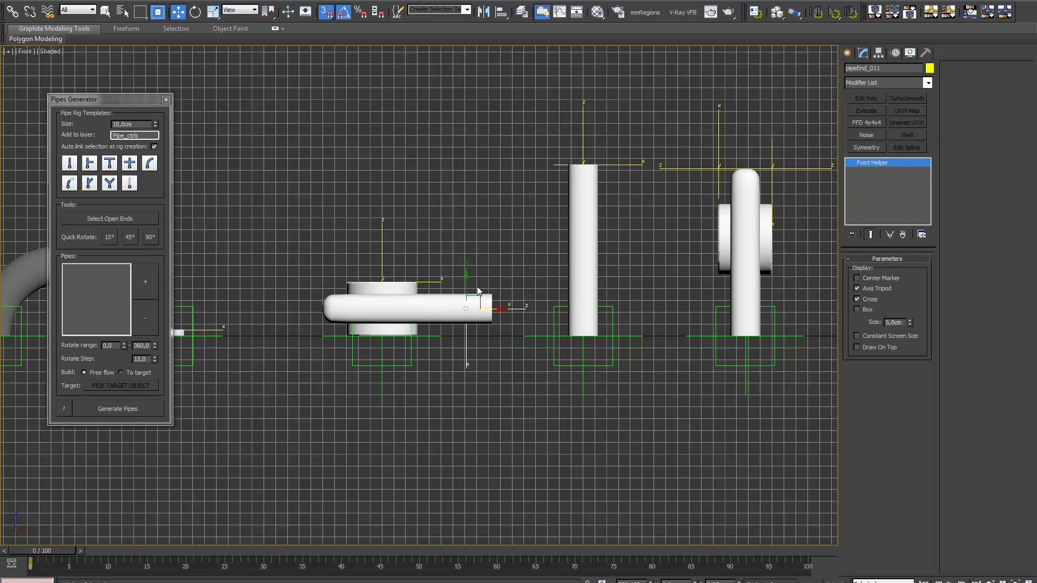
mouse_move(492, 310)
mouse_down()
mouse_move(515, 313)
mouse_move(493, 309)
mouse_up()
Move both end helpers of the last radiator element down to the centres of its side connectors, showing edged faces for accuracy.
scroll(772, 205, down, 2)
middle_drag(773, 206, 514, 297)
scroll(513, 282, up, 7)
scroll(616, 330, down, 2)
middle_drag(616, 330, 448, 310)
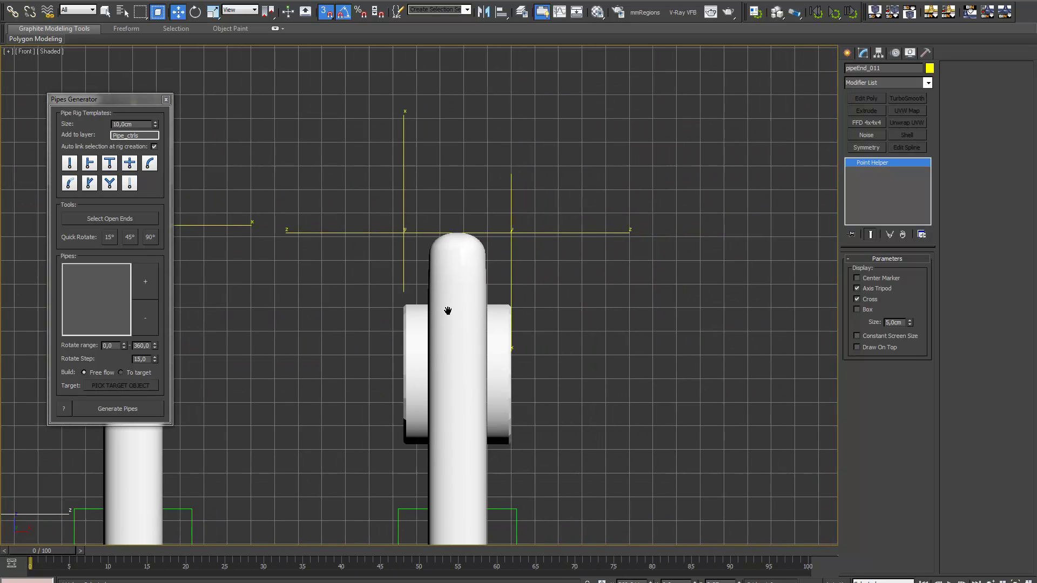
click(404, 192)
ctrl+click(538, 232)
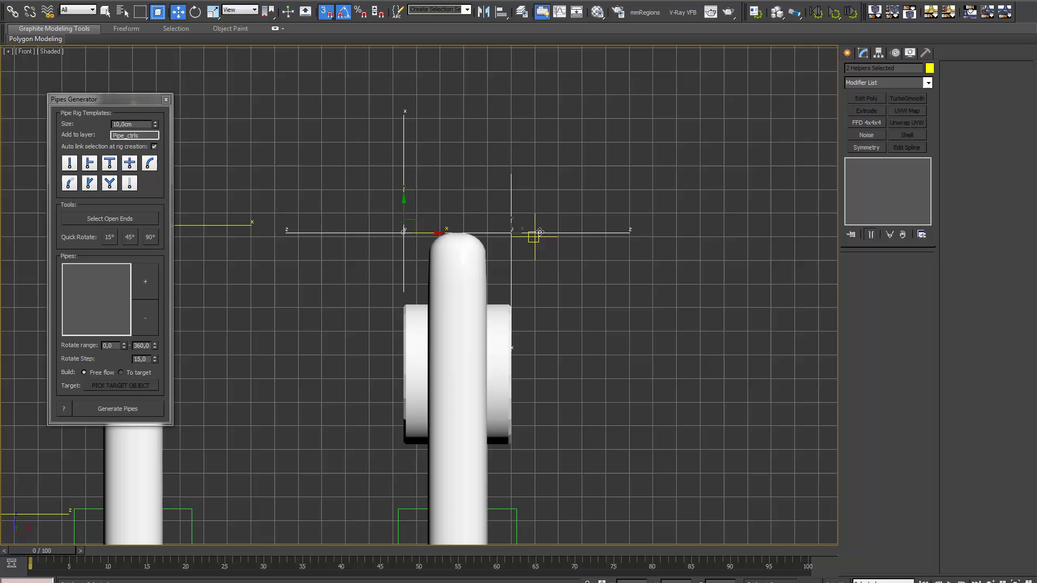
drag(405, 209, 349, 378)
key(F4)
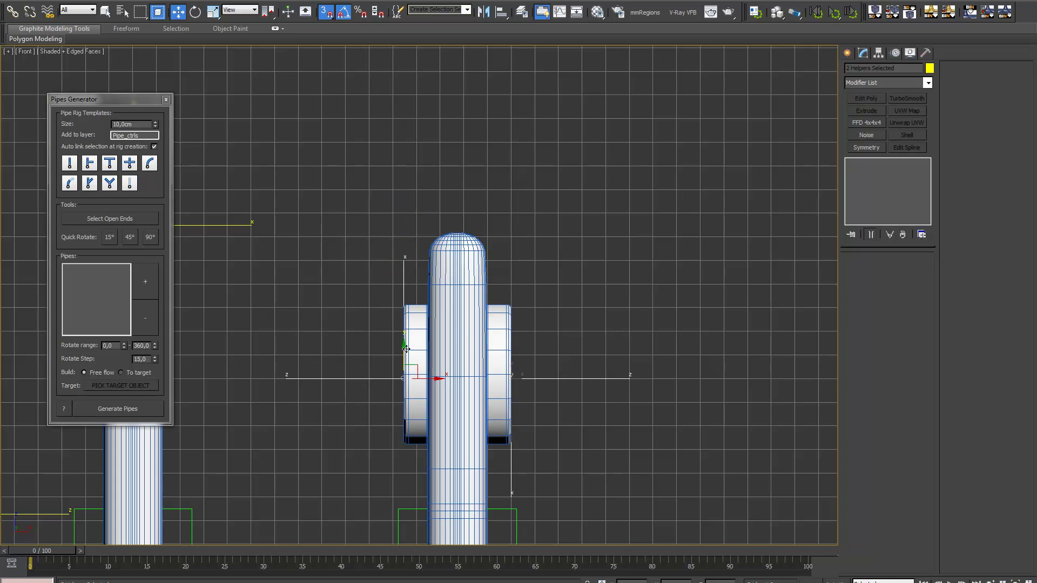
mouse_move(405, 349)
mouse_down()
mouse_move(405, 334)
mouse_move(404, 345)
mouse_up()
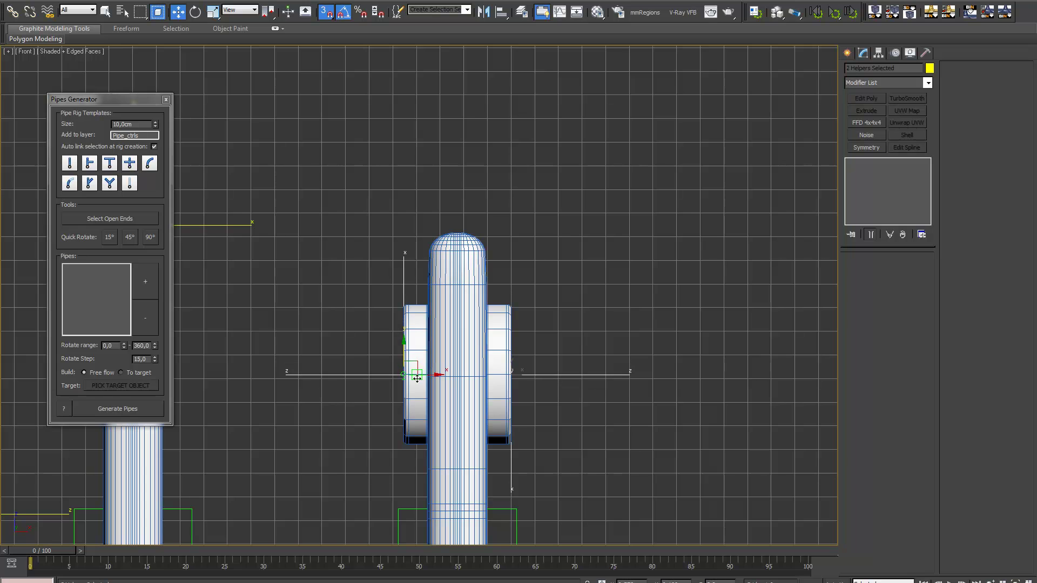
In the top view, move the valve's end-cap start helper with its linked parts onto the centre line of the pipe row.
middle_drag(537, 423, 713, 215)
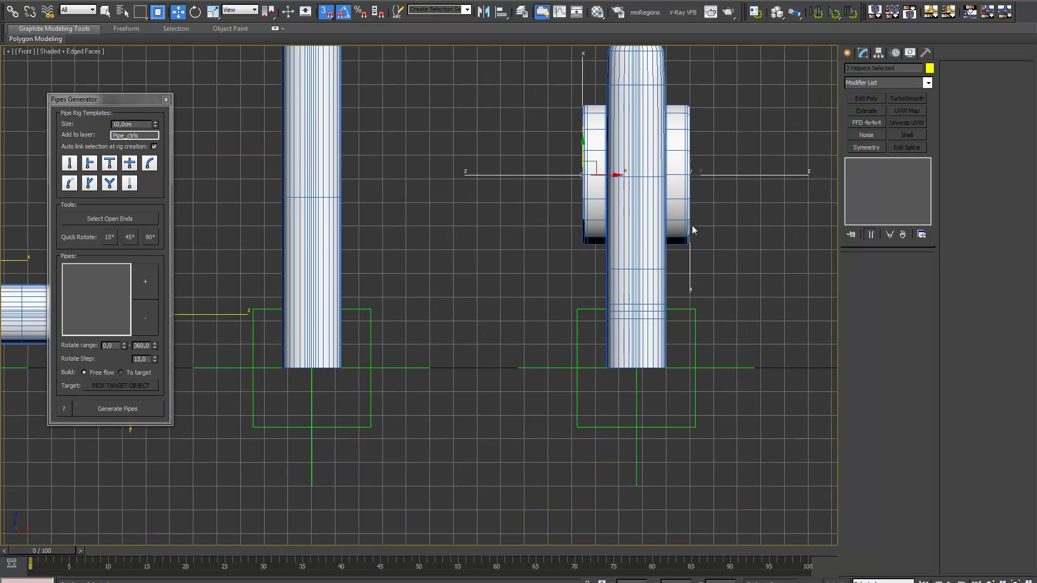
scroll(692, 225, down, 2)
scroll(420, 281, down, 4)
middle_drag(399, 270, 633, 319)
key(t)
middle_drag(767, 351, 362, 356)
middle_drag(689, 346, 418, 335)
middle_drag(535, 355, 333, 368)
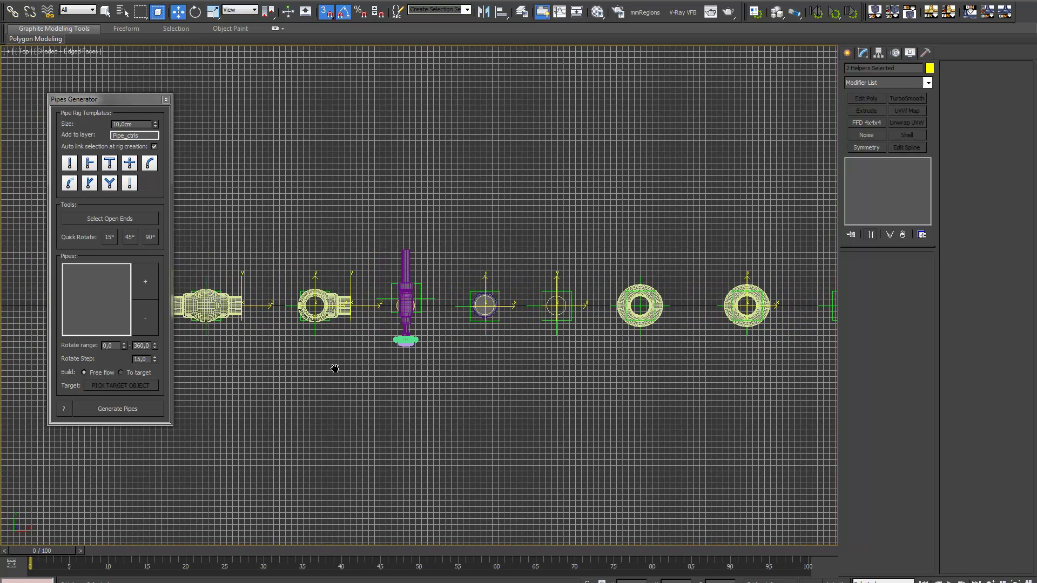
scroll(335, 368, up, 2)
scroll(335, 369, up, 4)
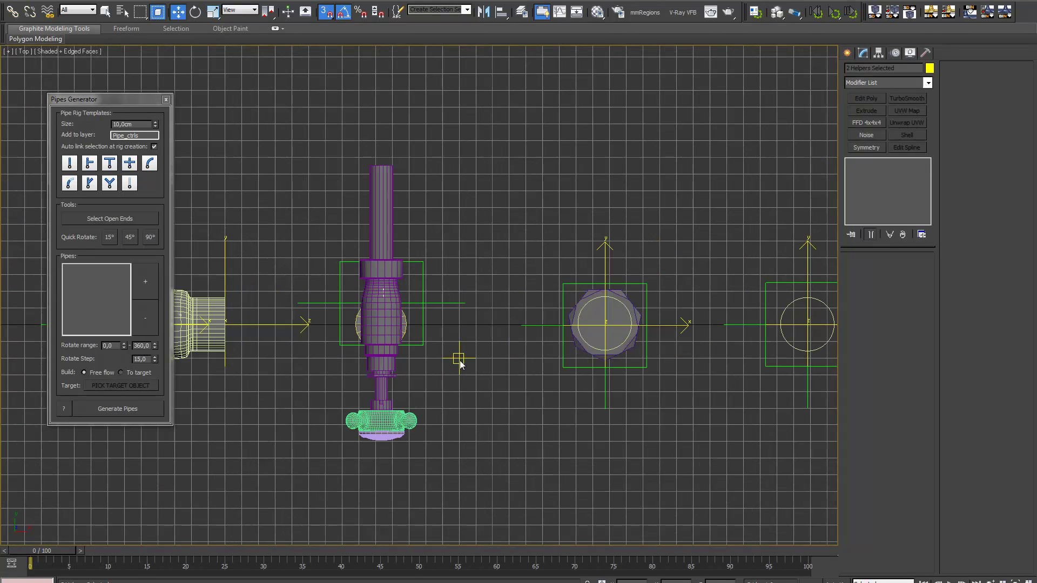
middle_drag(460, 363, 470, 357)
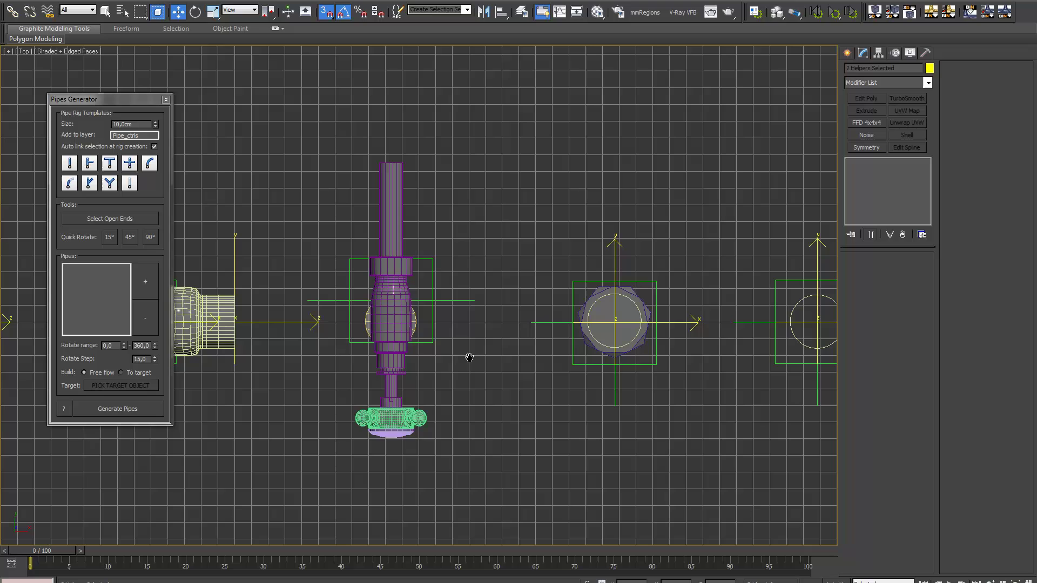
click(432, 272)
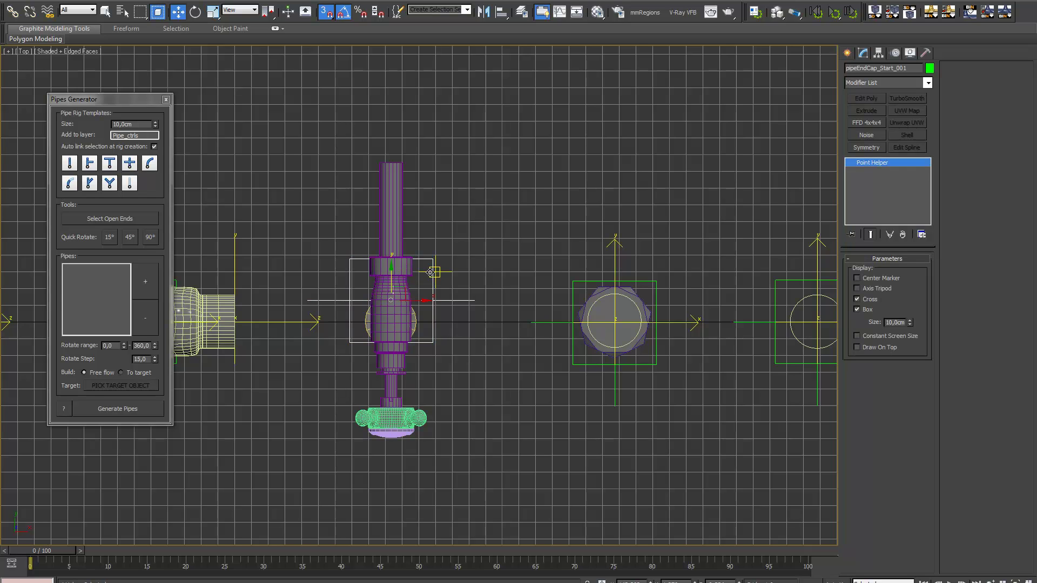
drag(431, 272, 478, 335)
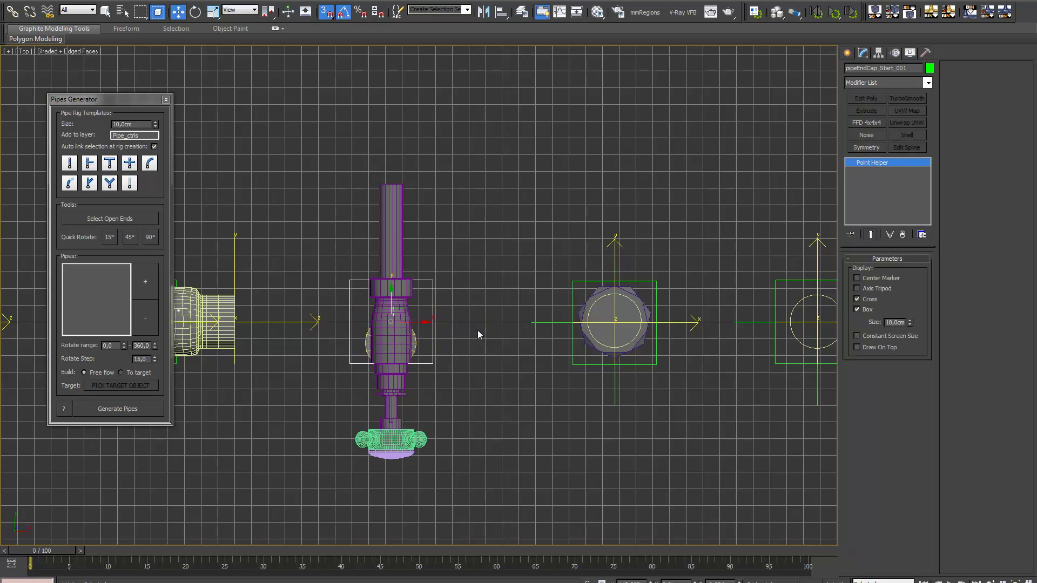
Move the valve in the top view so its round connector is centred on its start helper.
click(390, 333)
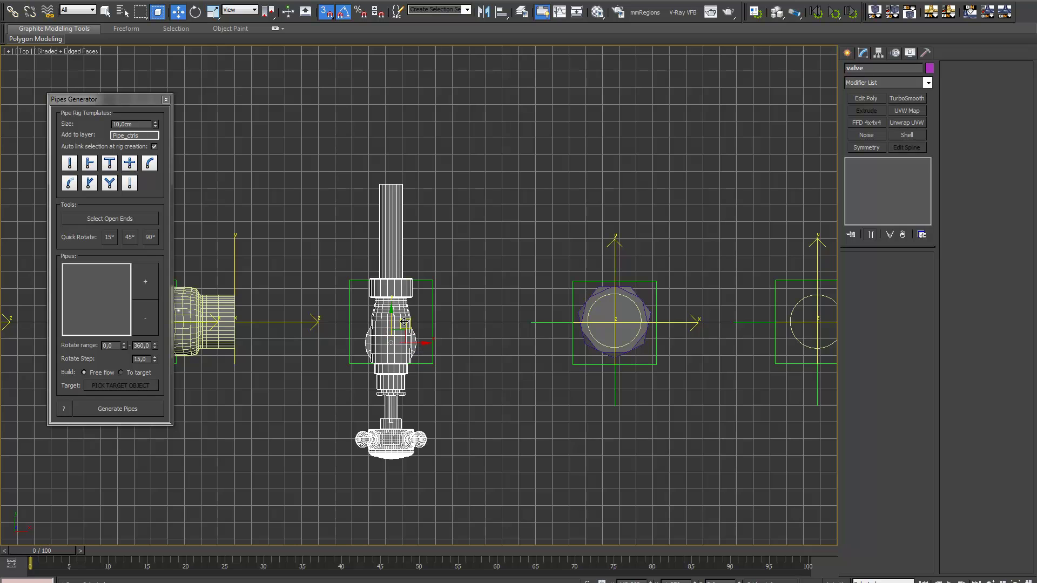
drag(405, 322, 461, 328)
middle_drag(712, 350, 627, 351)
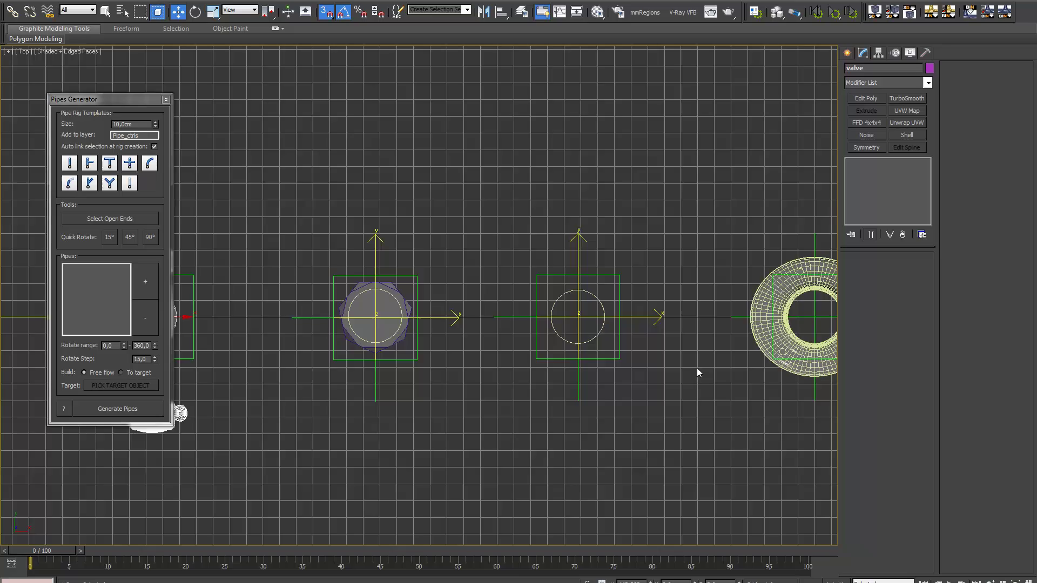
middle_drag(696, 373, 553, 377)
scroll(501, 371, down, 3)
scroll(553, 381, down, 2)
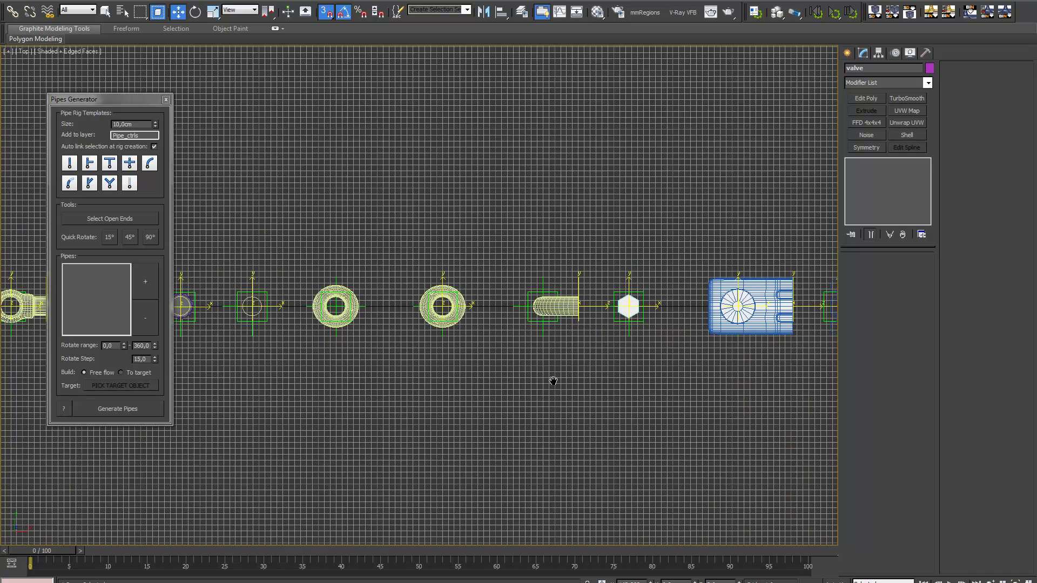
Add all rigged parts to the Pipes list from the perspective view, with edged faces hidden, and turn off snapping and clear the selection.
key(p)
mouse_move(469, 437)
alt+middle_down()
mouse_move(503, 391)
mouse_move(474, 369)
mouse_move(481, 361)
alt+middle_up()
key(F4)
scroll(483, 363, down, 2)
middle_drag(395, 374, 545, 381)
scroll(511, 367, down, 2)
key(ctrl+a)
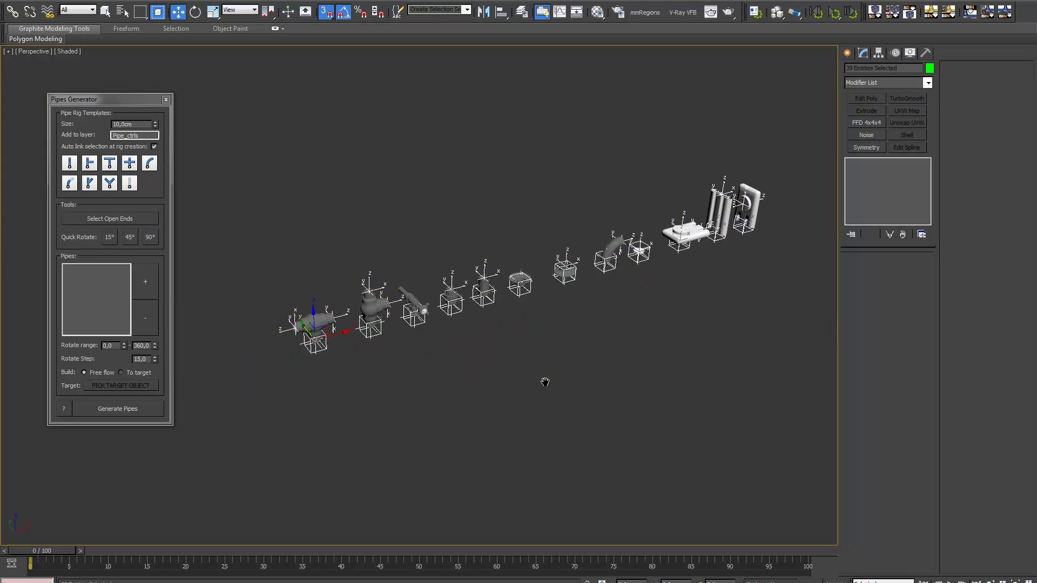
click(148, 278)
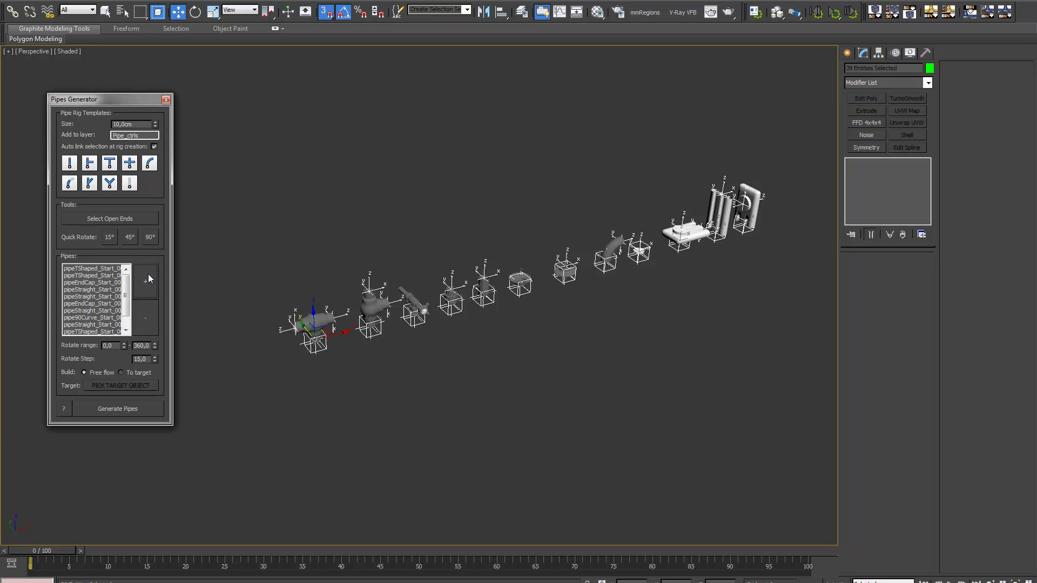
key(s)
click(497, 381)
middle_drag(486, 372, 498, 378)
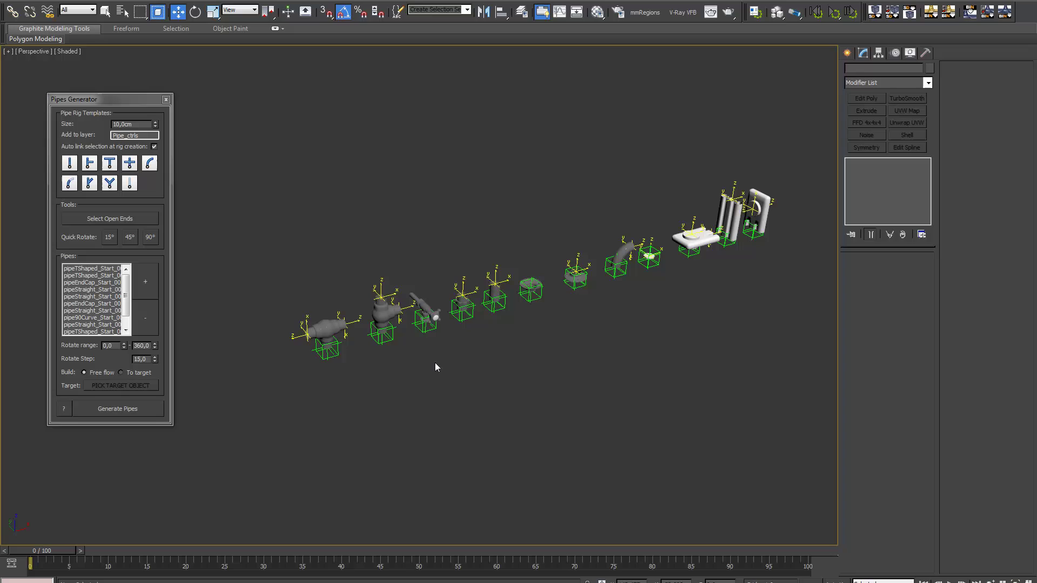
Set the upper limit of the generator's rotate range to 0,0 so new pipes are not rotated.
click(87, 275)
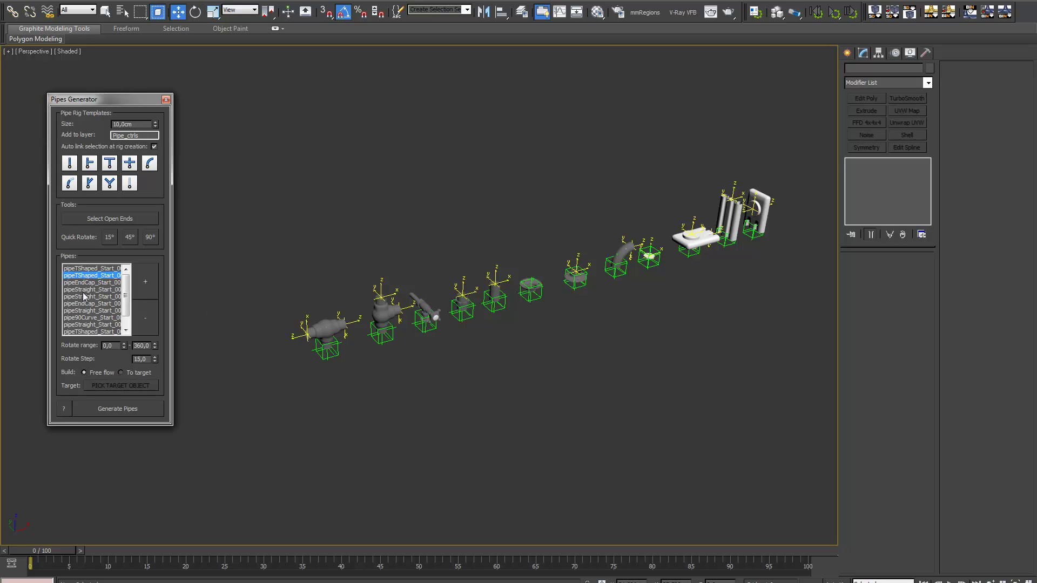
click(85, 290)
click(83, 318)
click(79, 325)
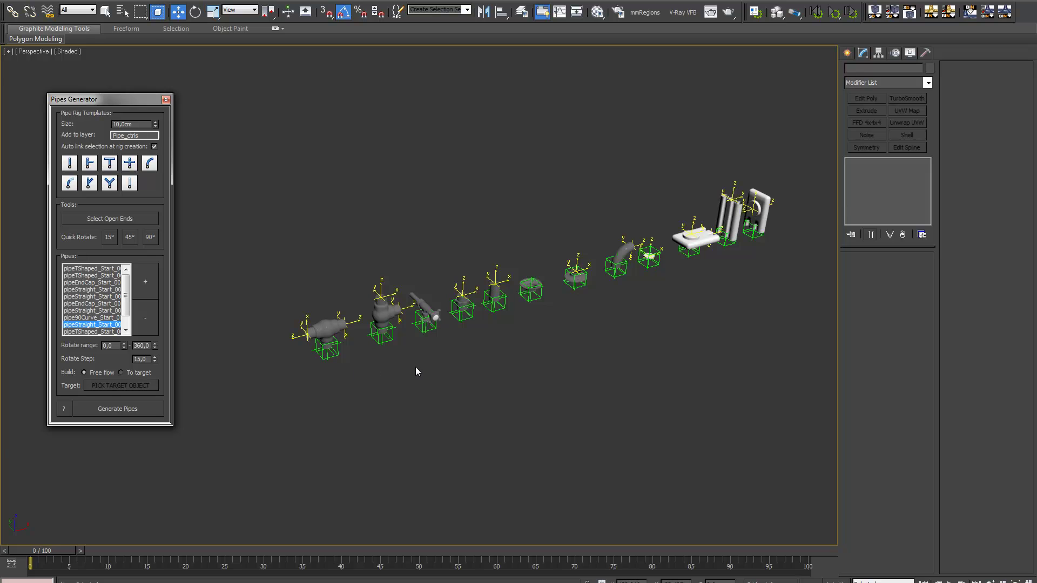
scroll(472, 345, down, 3)
middle_drag(229, 456, 523, 386)
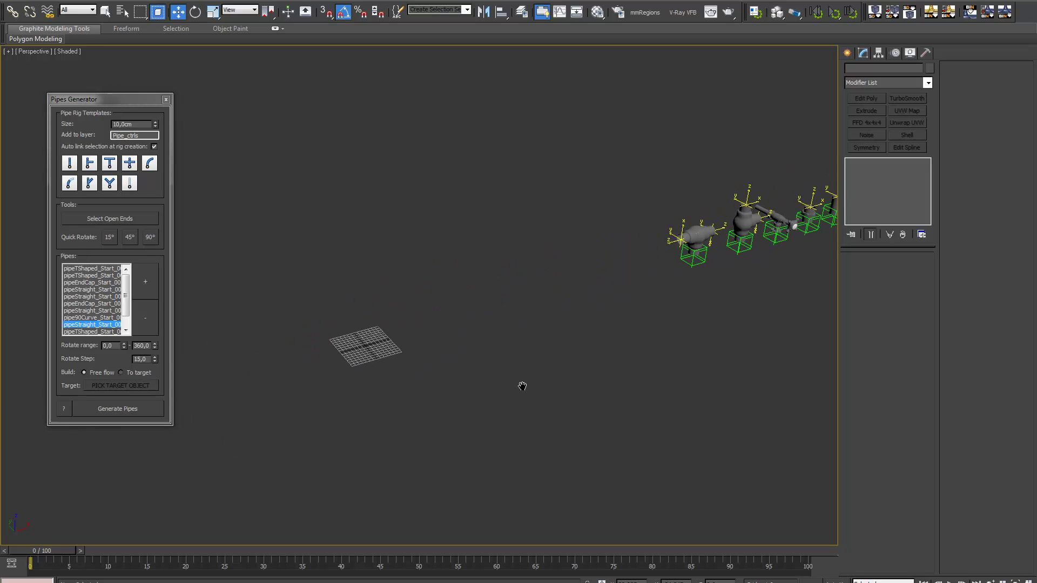
scroll(522, 386, up, 3)
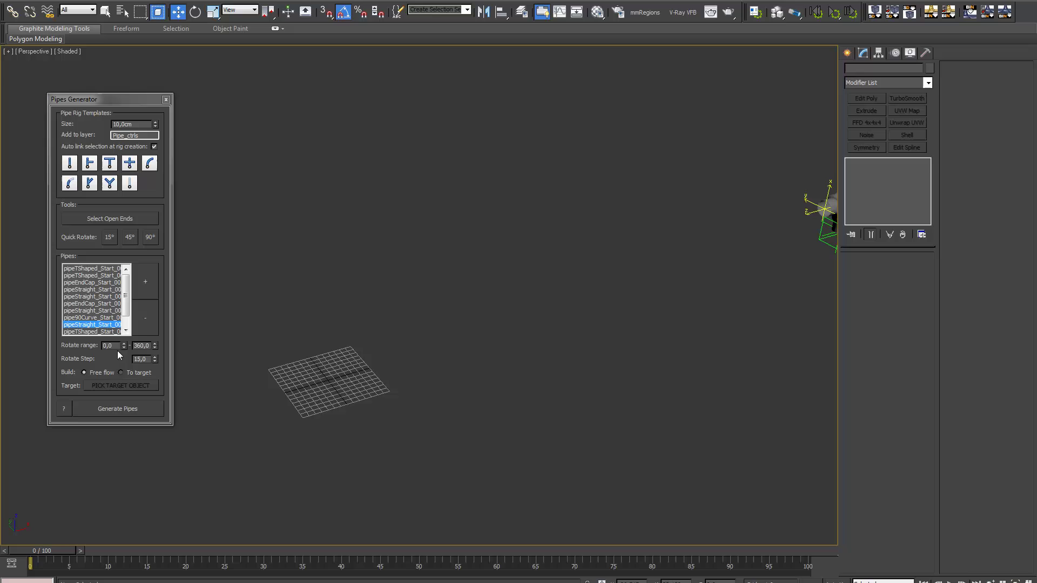
right_click(157, 344)
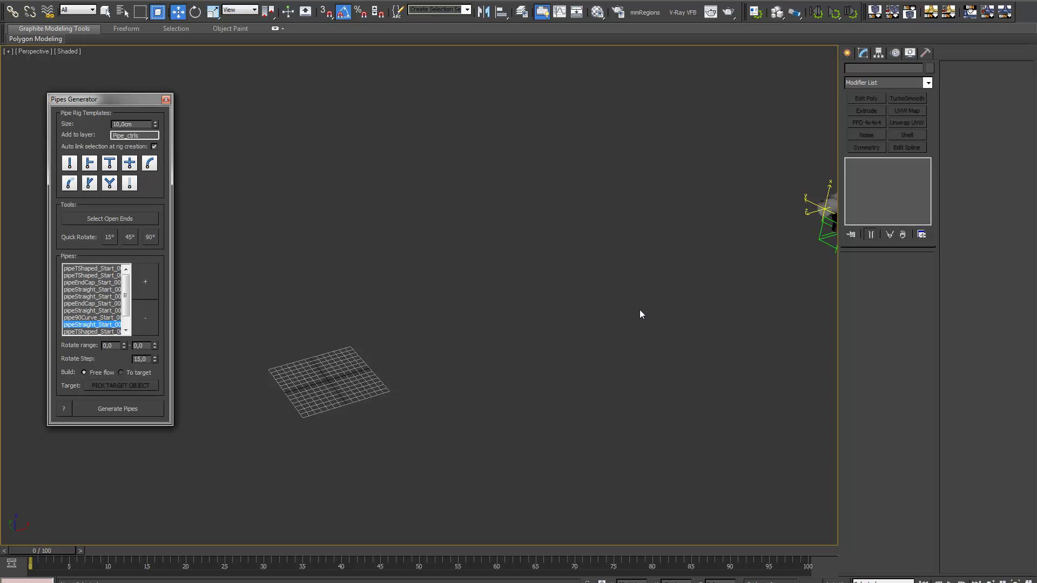
Generate the round flanged base at the grid origin from the third pipeStraight_Start entry of the Pipes list.
middle_drag(718, 278, 918, 216)
scroll(629, 290, up, 3)
middle_drag(641, 365, 542, 371)
scroll(542, 370, up, 3)
middle_drag(517, 457, 516, 370)
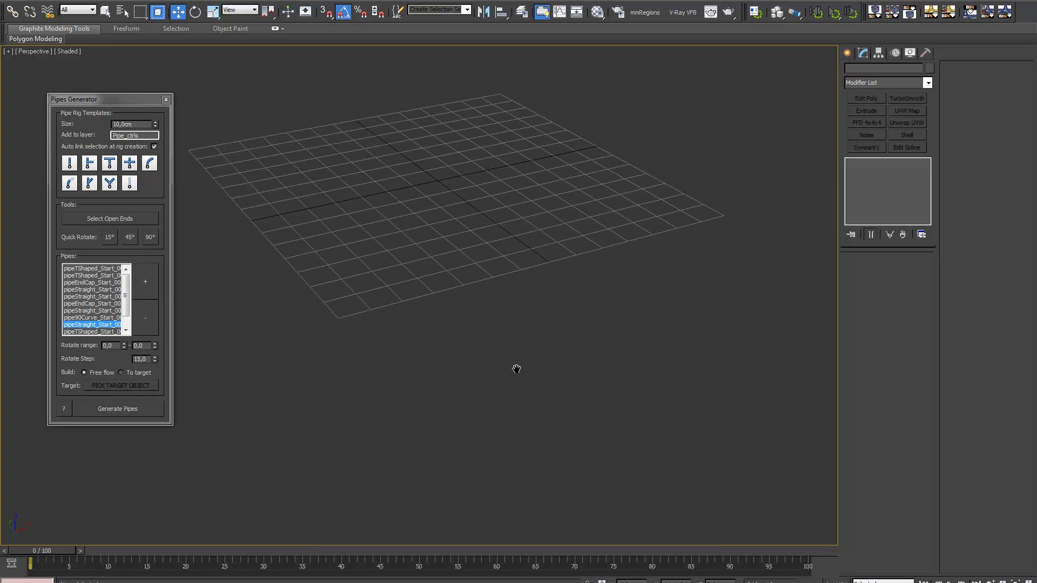
scroll(516, 369, down, 3)
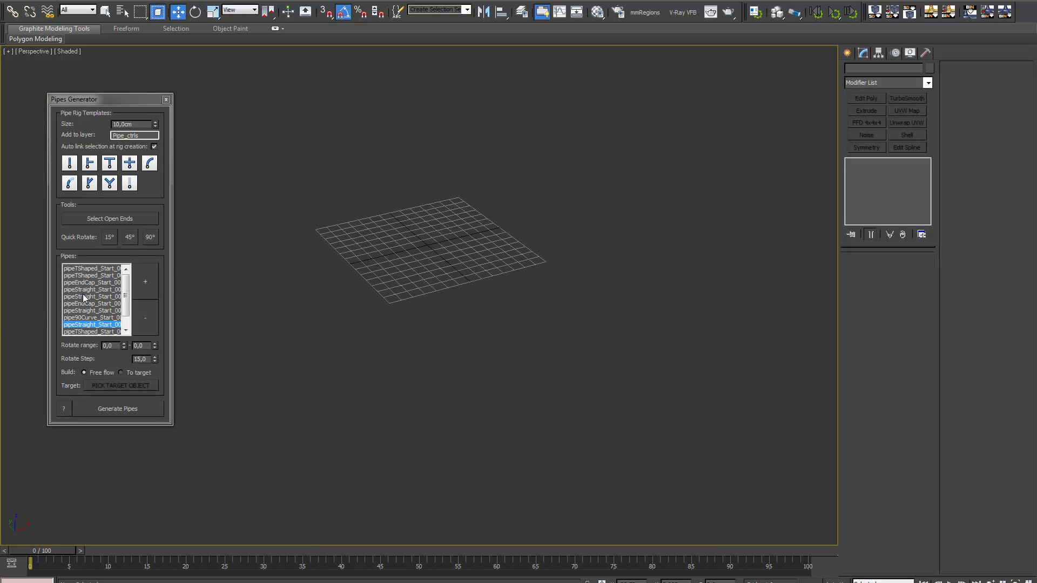
click(93, 311)
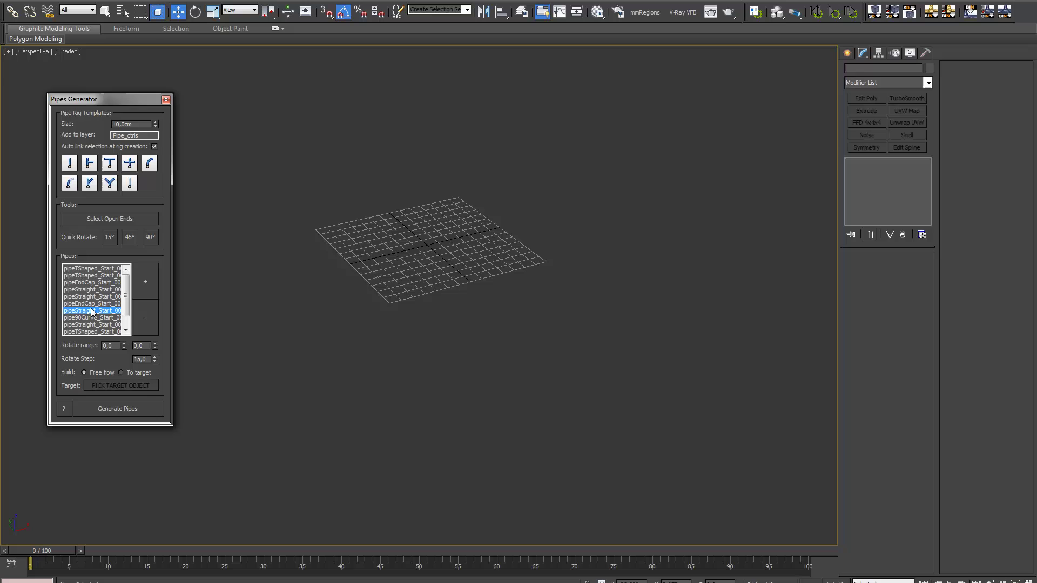
click(134, 412)
middle_drag(504, 348, 530, 389)
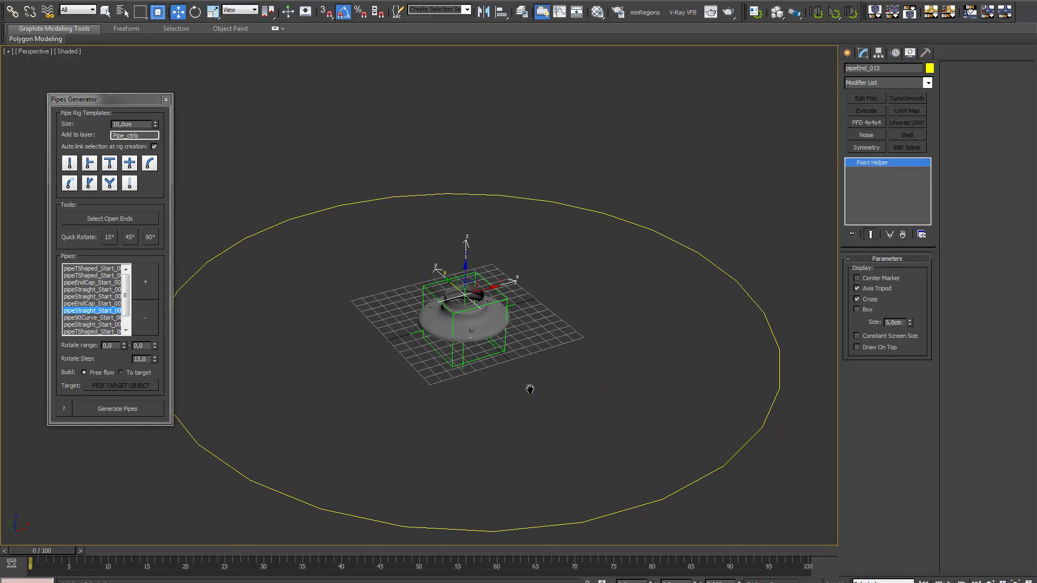
Generate the second pipeStraight_Start pipe on top of the flanged base, followed by the second pipeTShaped_Start part.
click(83, 297)
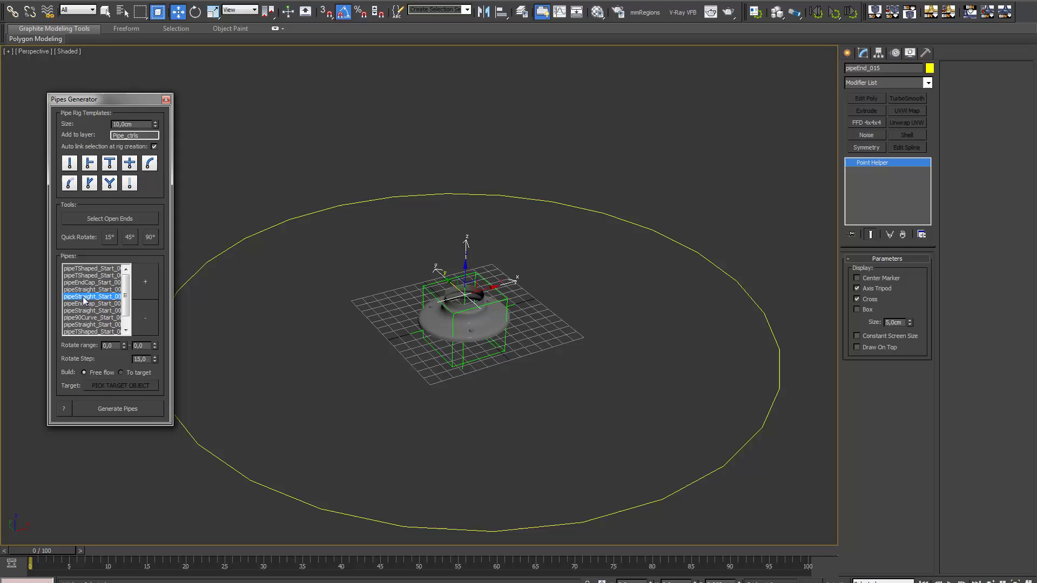
click(128, 406)
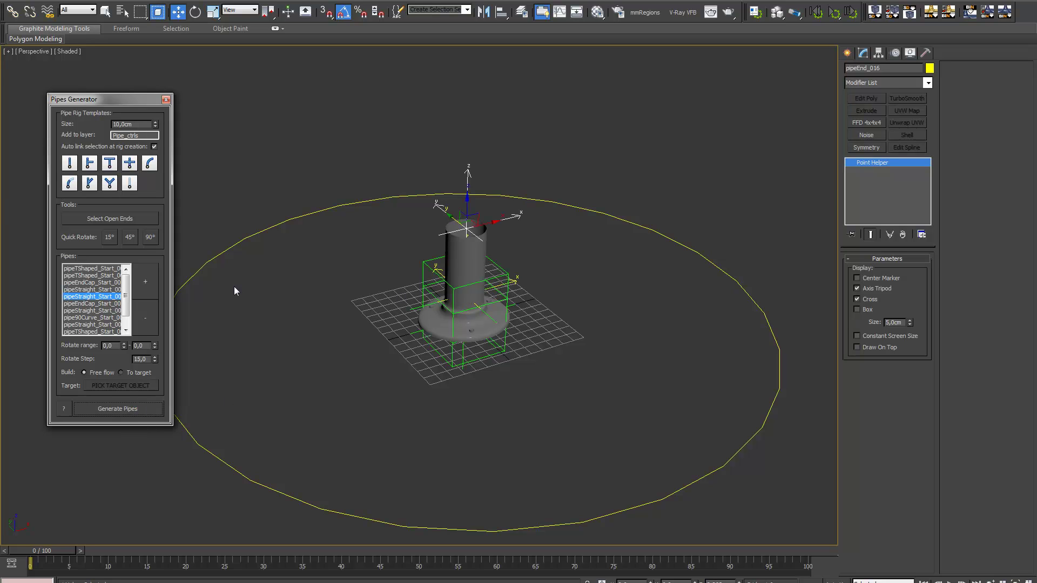
click(120, 410)
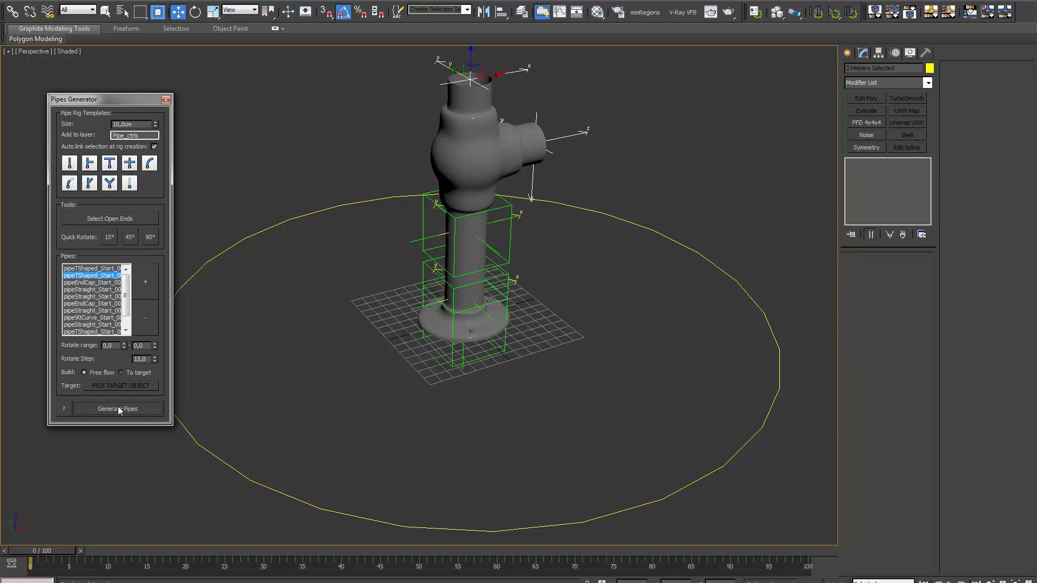
middle_drag(597, 209, 578, 236)
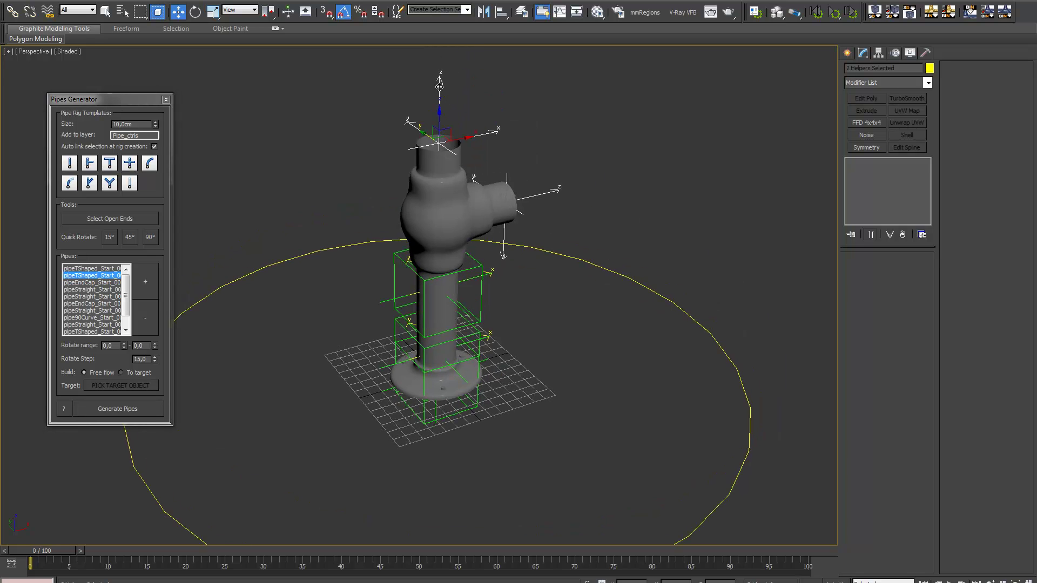
Generate the valve from the first pipeEndCap_Start entry on the tee's side opening and dismiss the message.
click(507, 197)
alt+middle_drag(600, 248, 567, 242)
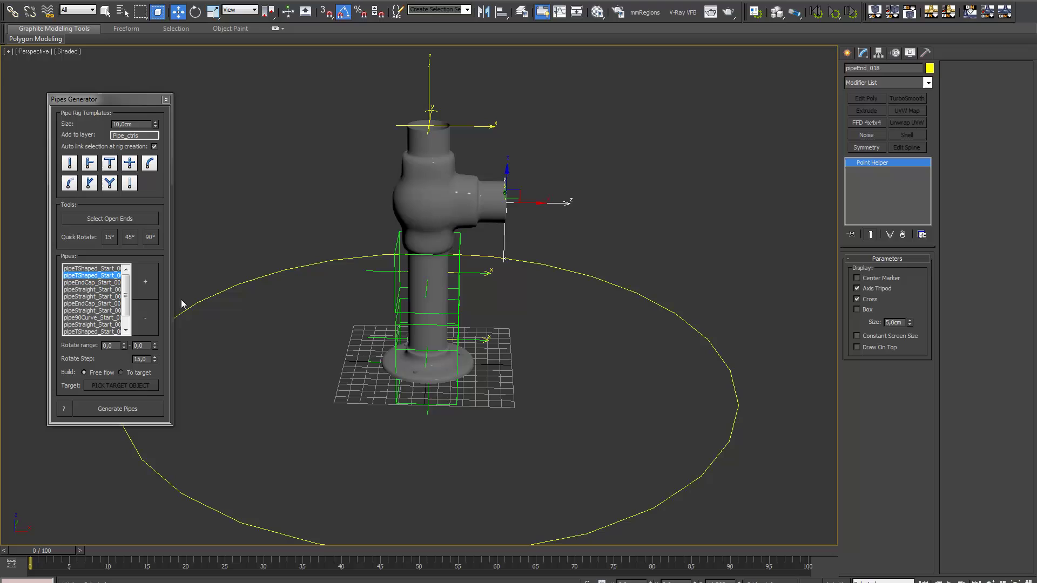
click(89, 283)
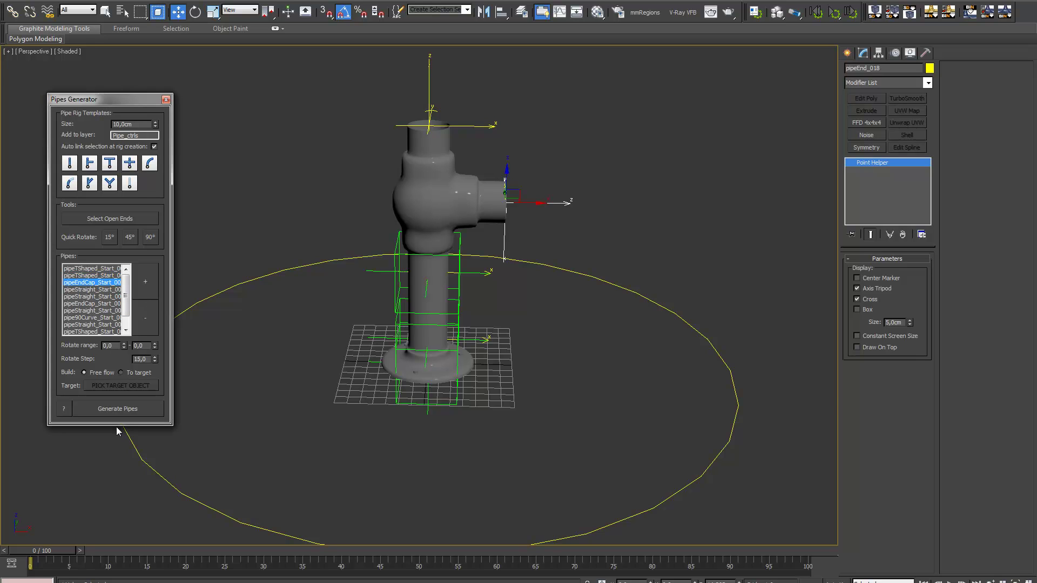
click(128, 408)
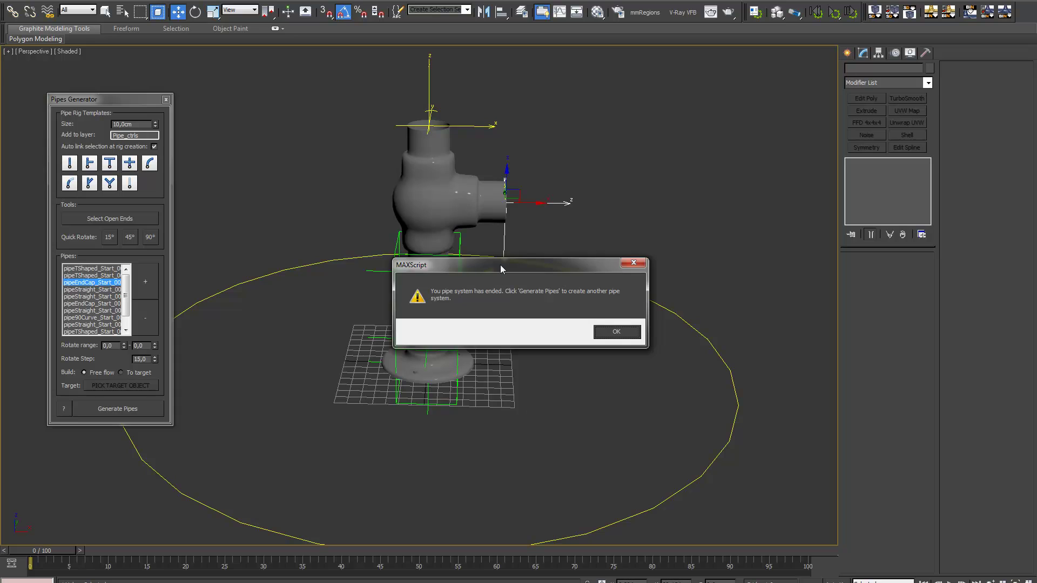
drag(501, 264, 633, 323)
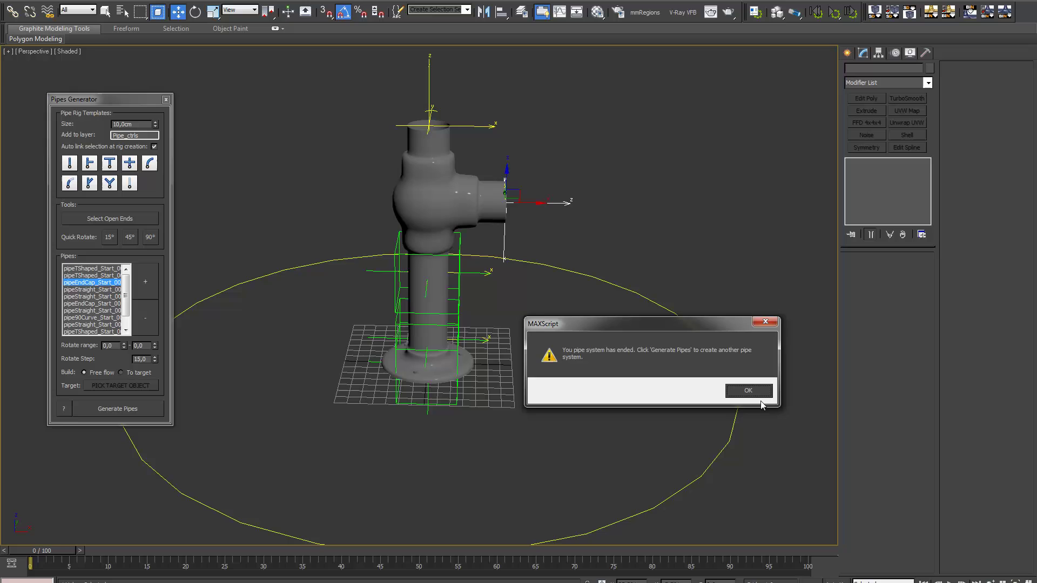
click(748, 390)
alt+middle_drag(545, 312, 407, 370)
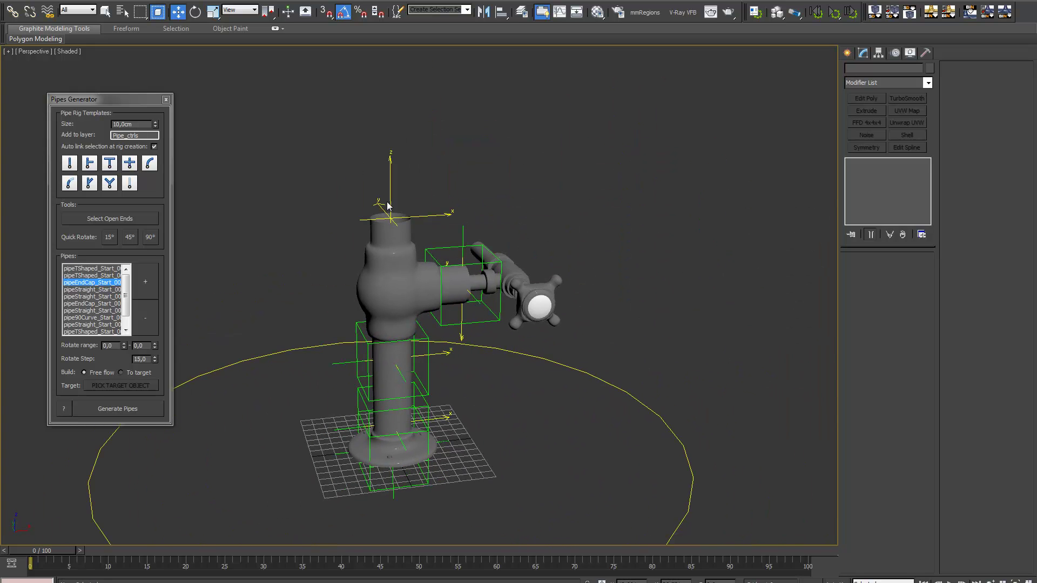
Try to generate the flange part on the tee's upper opening, then dismiss the error dialogs and close the MAXScript editor.
click(390, 173)
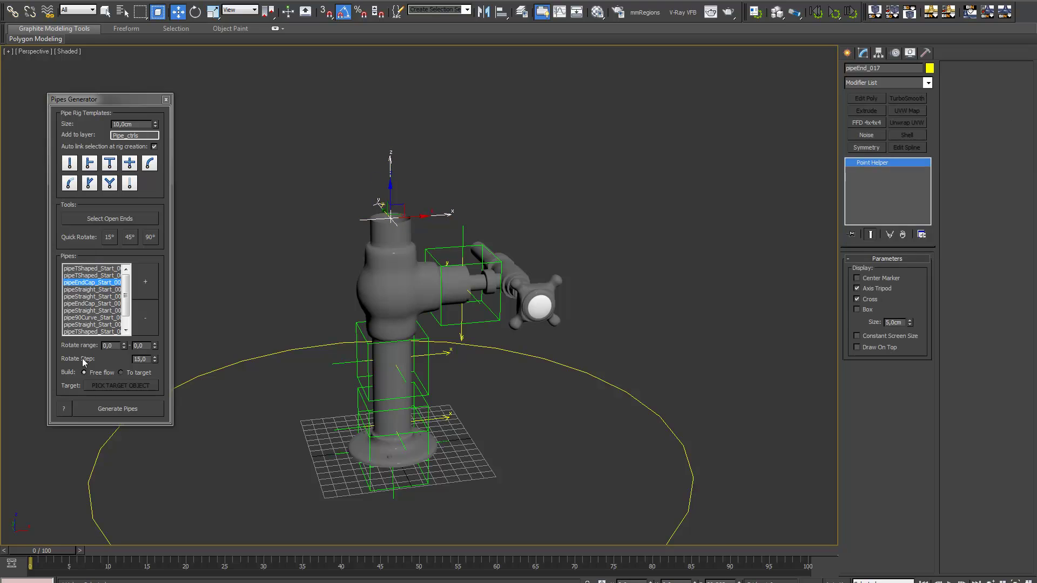
click(87, 312)
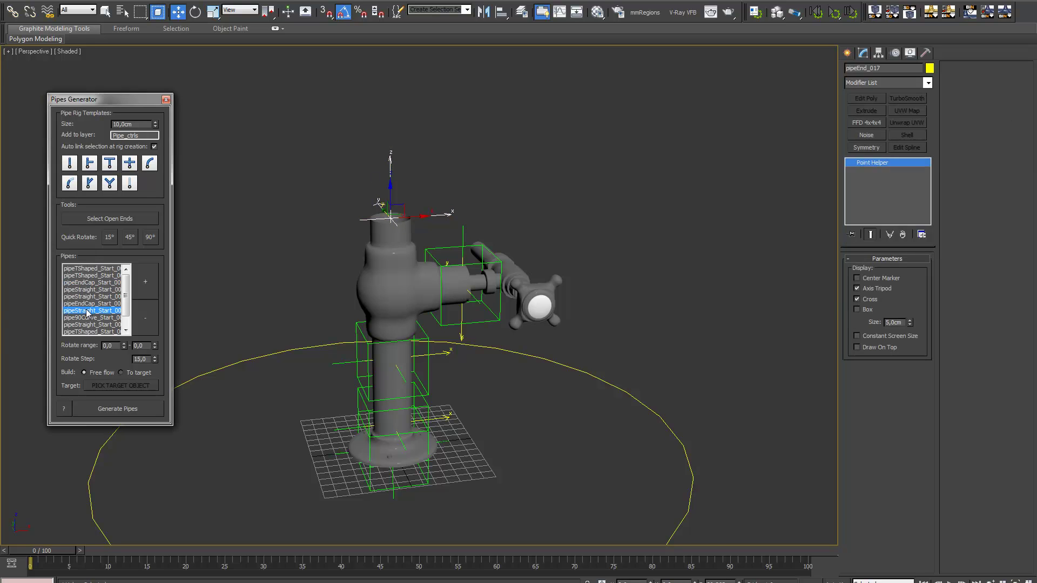
click(100, 411)
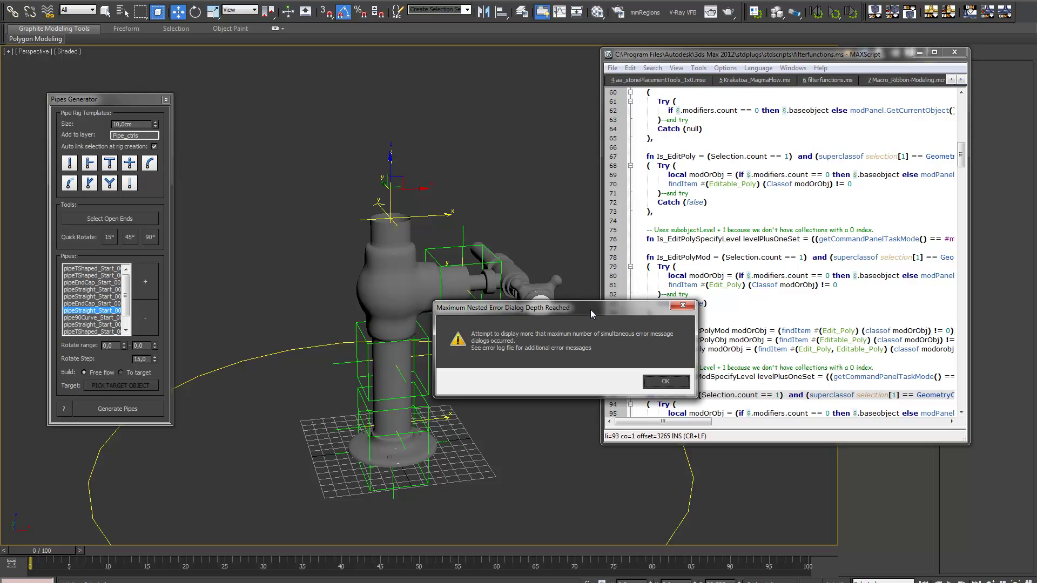
key(Return)
key(Return)
key(Return)
key(Return)
key(Return)
key(Return)
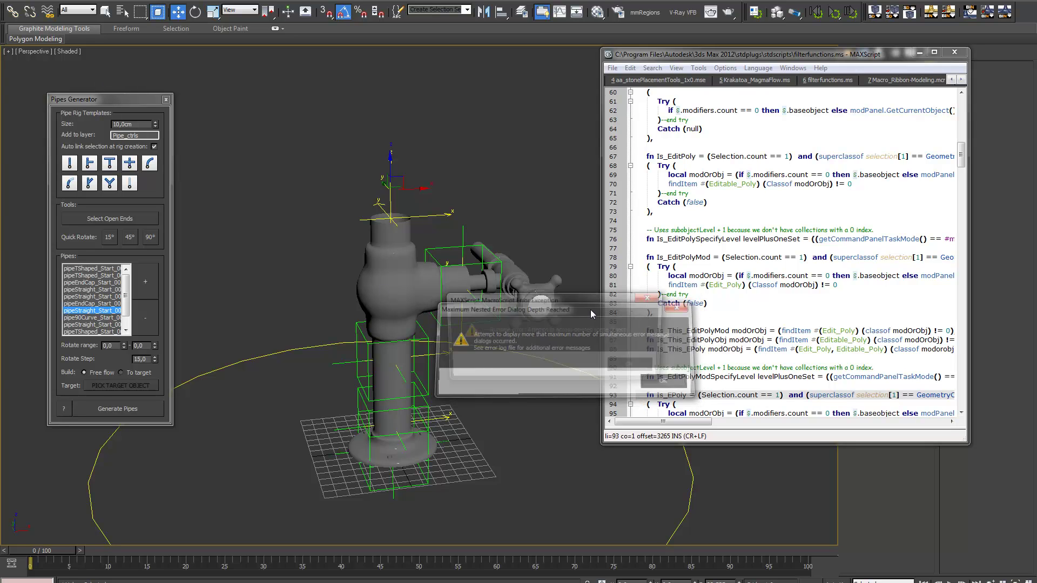
key(Return)
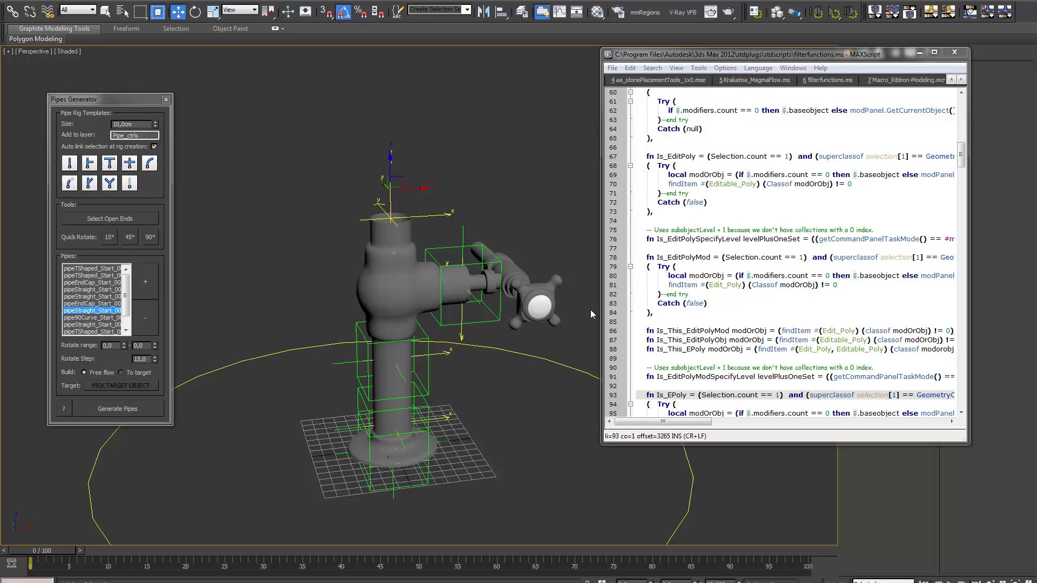
click(285, 227)
click(955, 52)
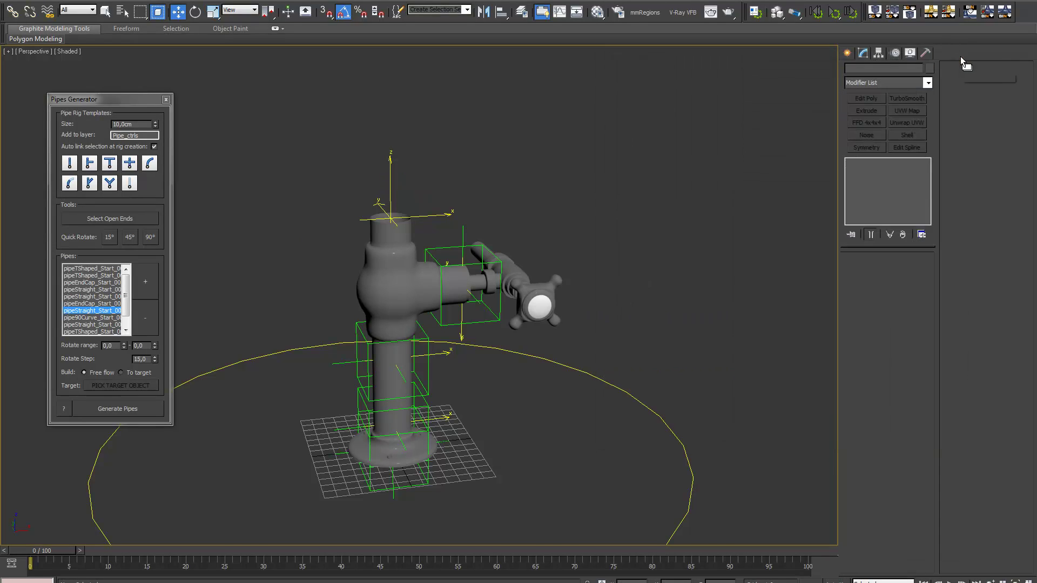
Generate a straight pipe from the second pipeStraight_Start entry on the tee's upper opening and add another second-entry pipeTShaped_Start part above it.
click(390, 173)
click(89, 297)
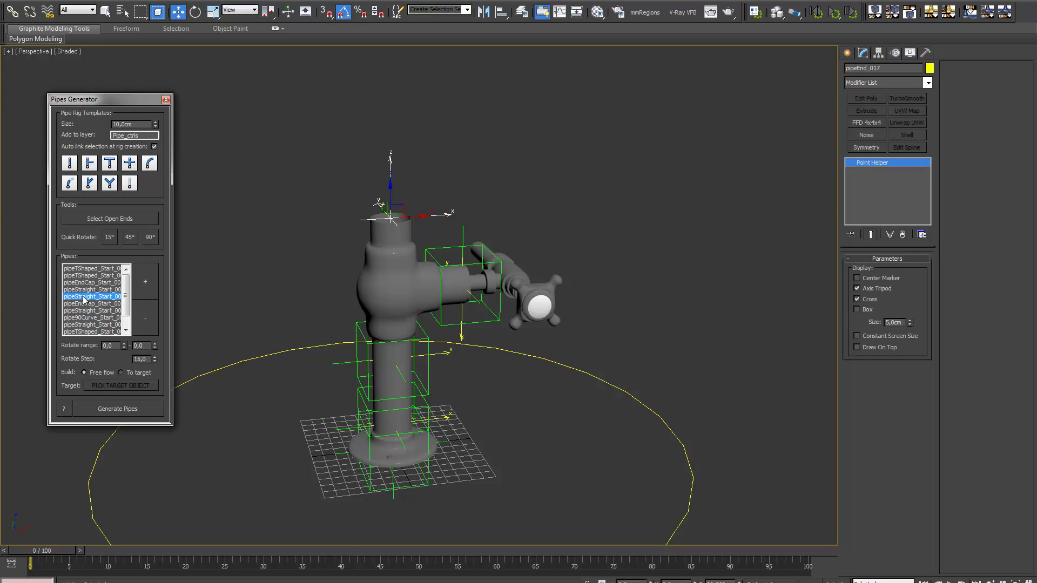
click(109, 414)
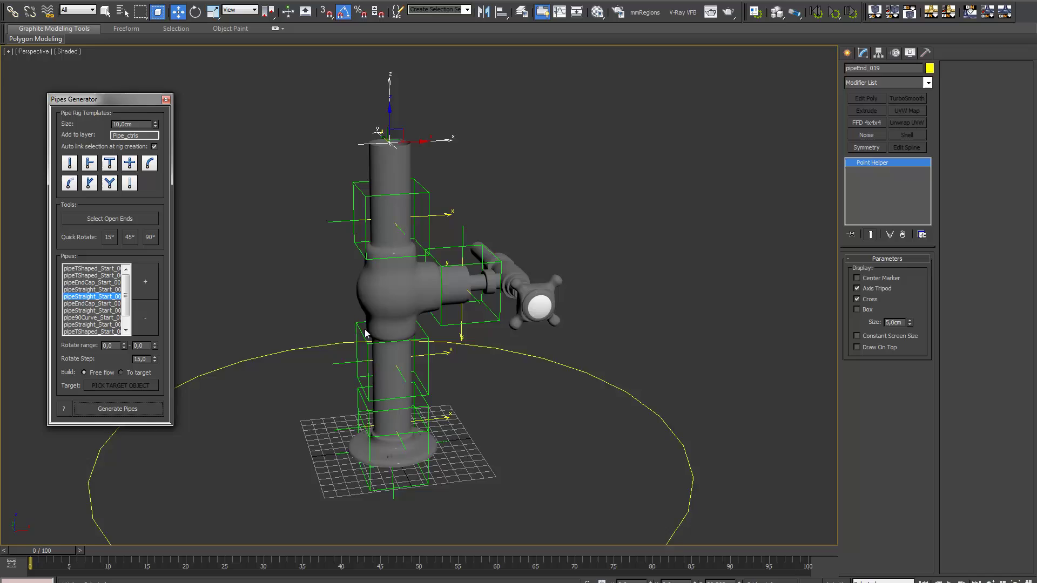
middle_drag(364, 329, 363, 403)
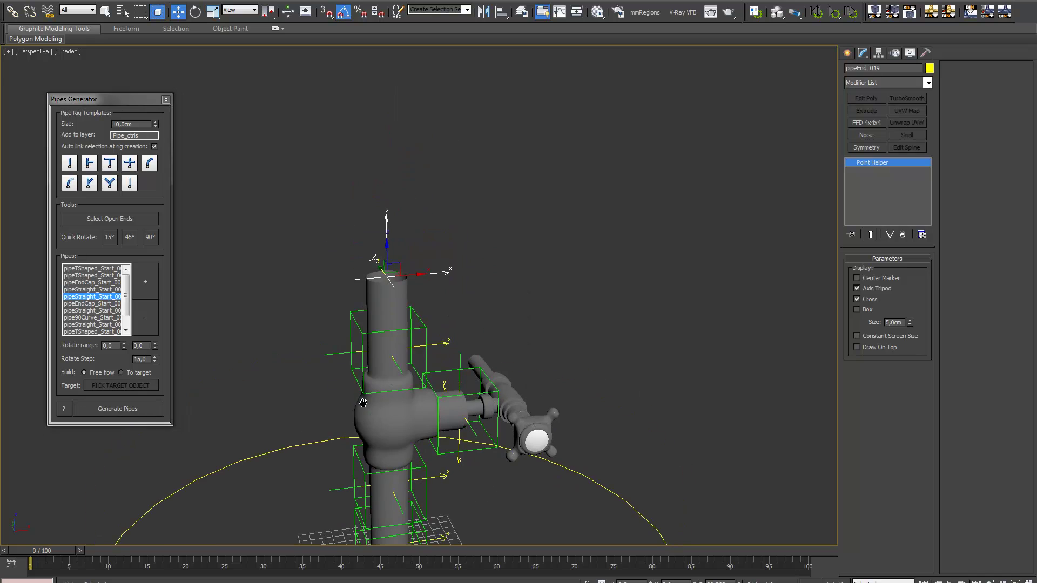
click(91, 276)
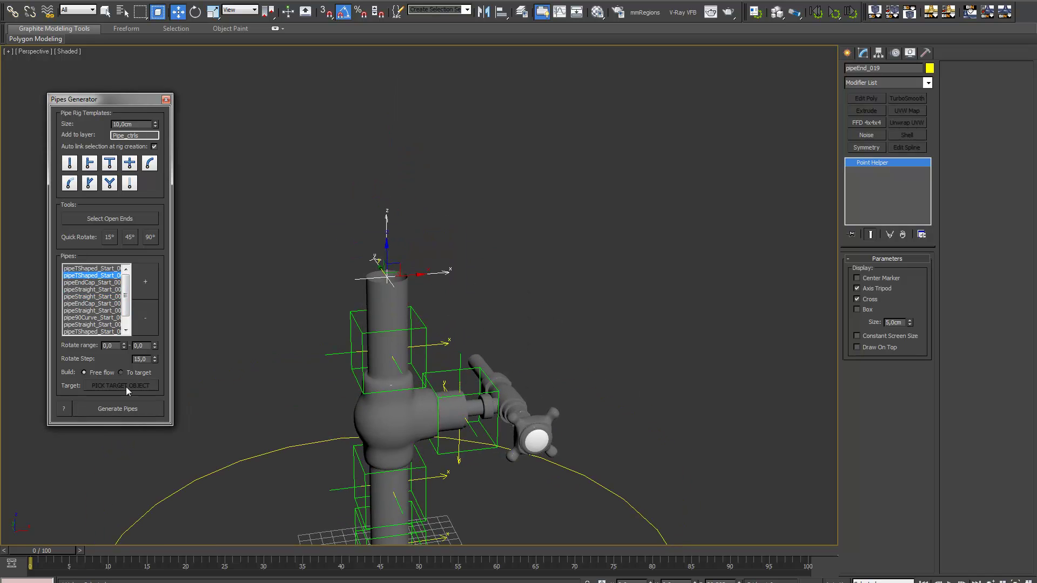
click(119, 412)
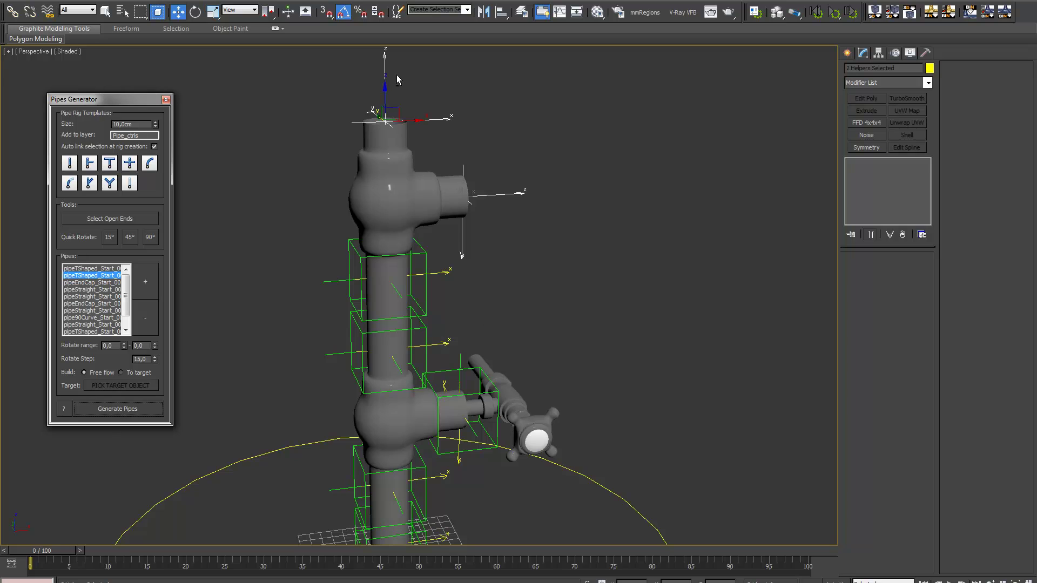
Generate the first pipeStraight_Start pipe on the side opening of the upper tee.
click(467, 217)
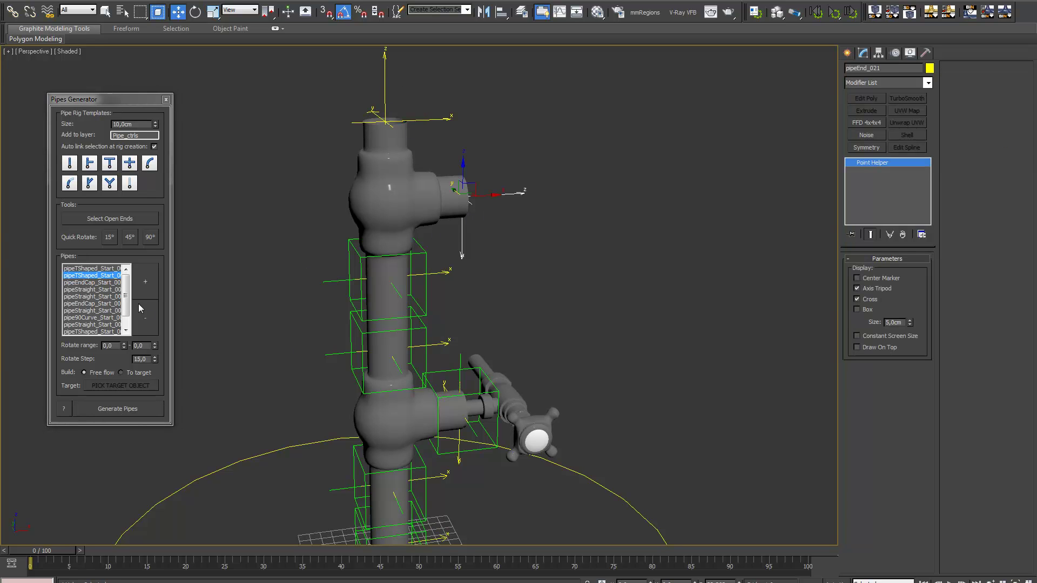
click(92, 291)
click(133, 413)
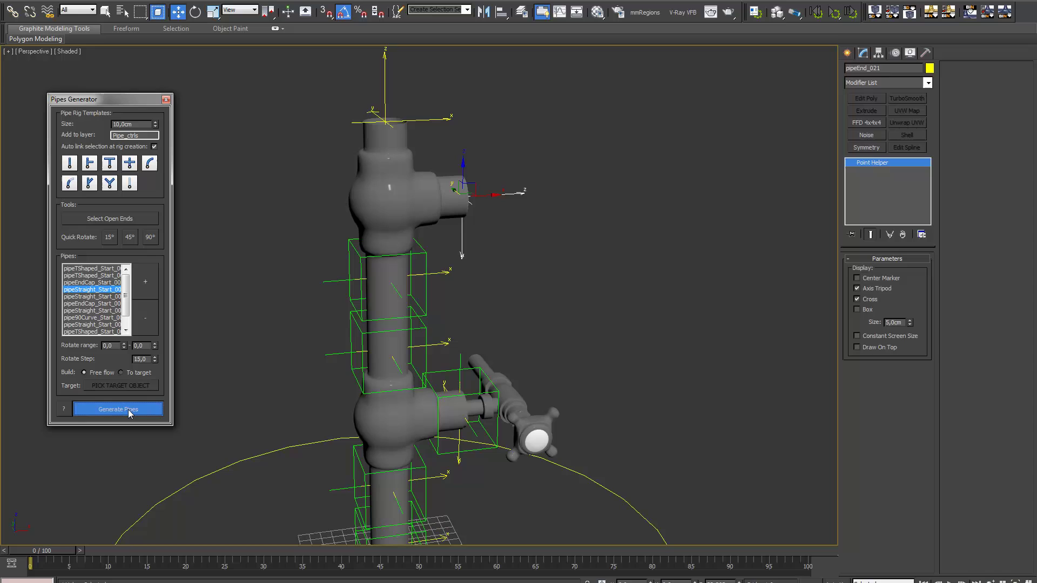
scroll(486, 366, down, 4)
scroll(486, 365, up, 5)
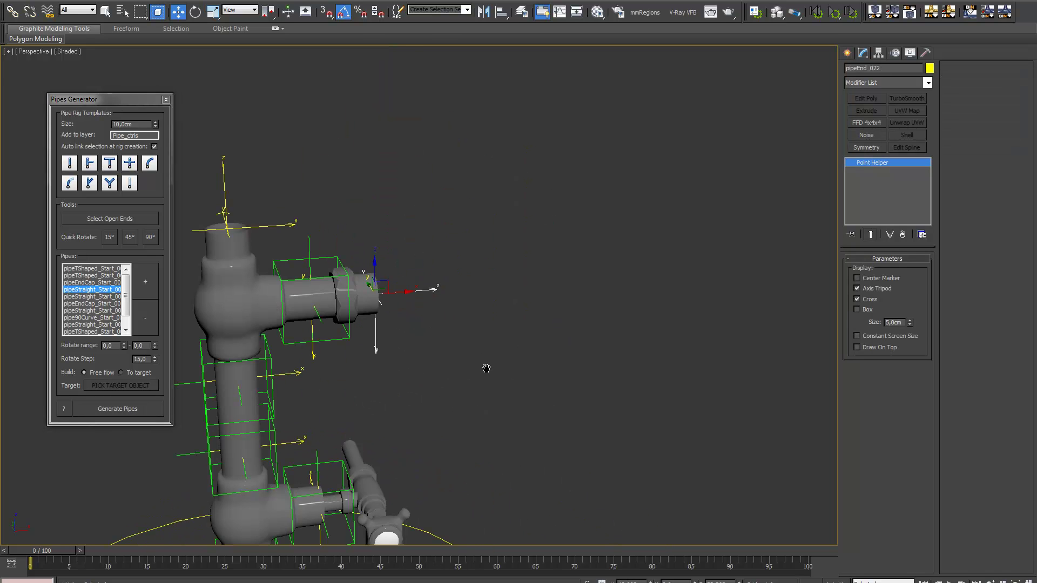
middle_drag(486, 366, 522, 372)
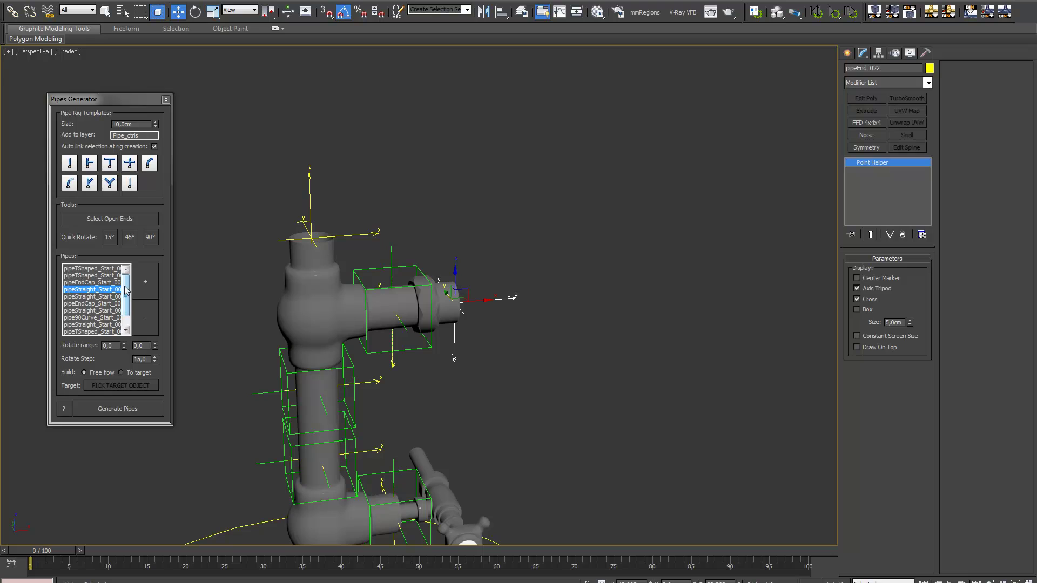
Generate the pipeStraight_Start part listed after pipe90Curve_Start on the side pipe's end, followed by the pipeTShaped_Start radiator section listed directly below it.
drag(125, 287, 125, 332)
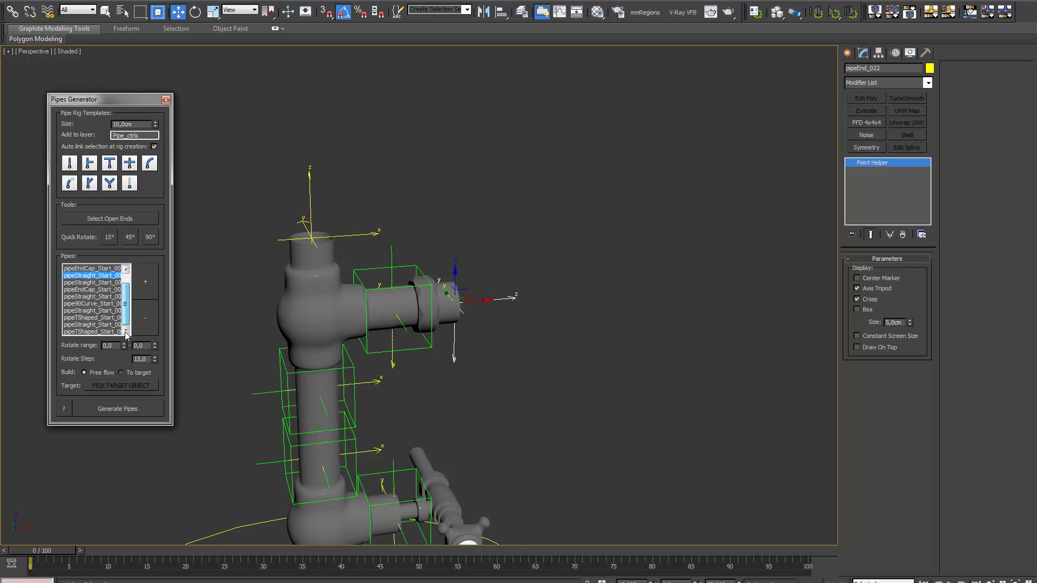
click(93, 311)
click(114, 410)
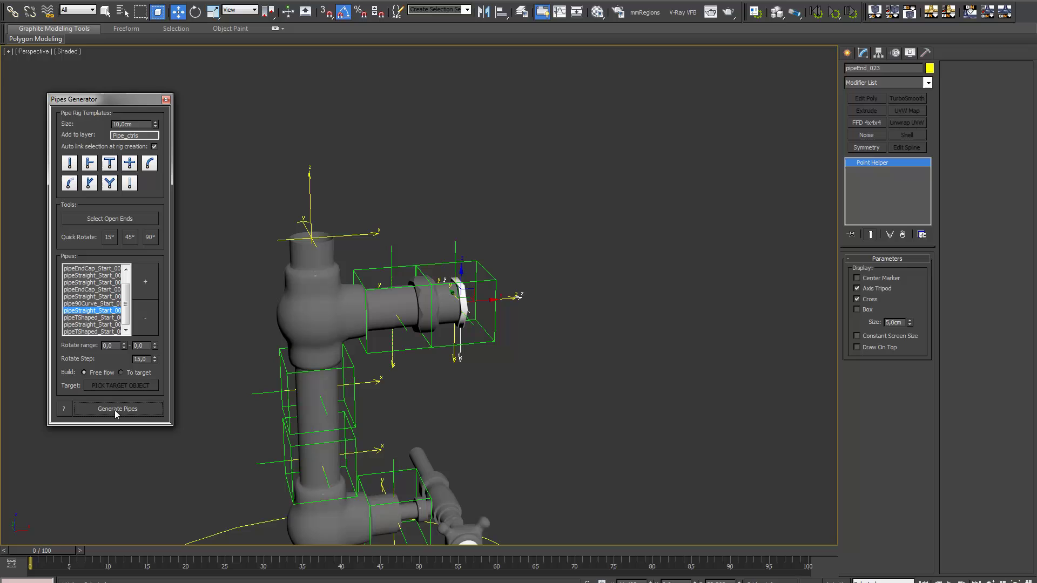
click(98, 317)
click(127, 409)
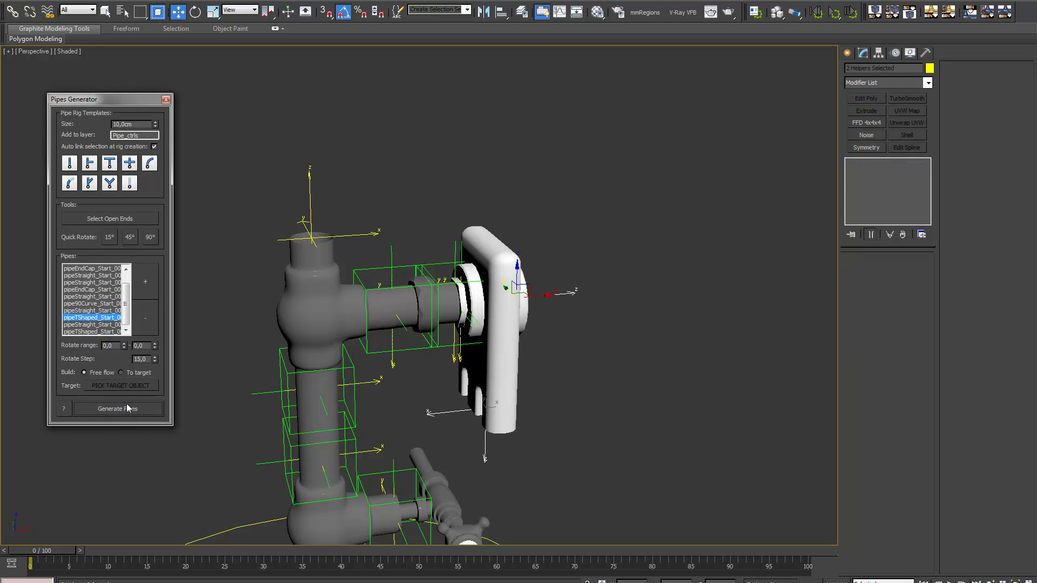
Rotate the radiator section's pipeTShaped_Start helper with the 90° quick rotation so its tube openings face upward.
alt+middle_drag(504, 387, 528, 372)
click(469, 242)
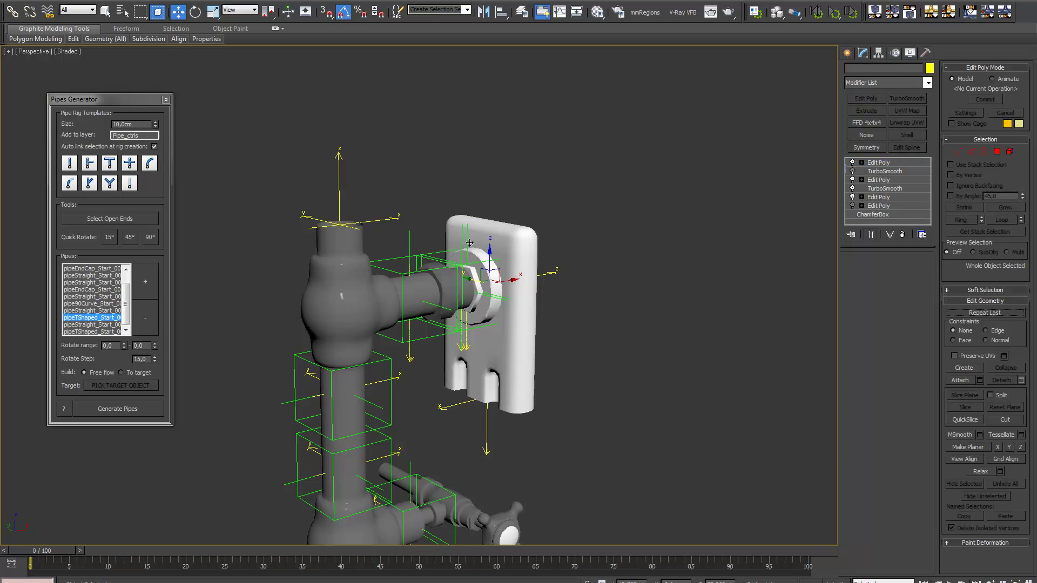
click(465, 277)
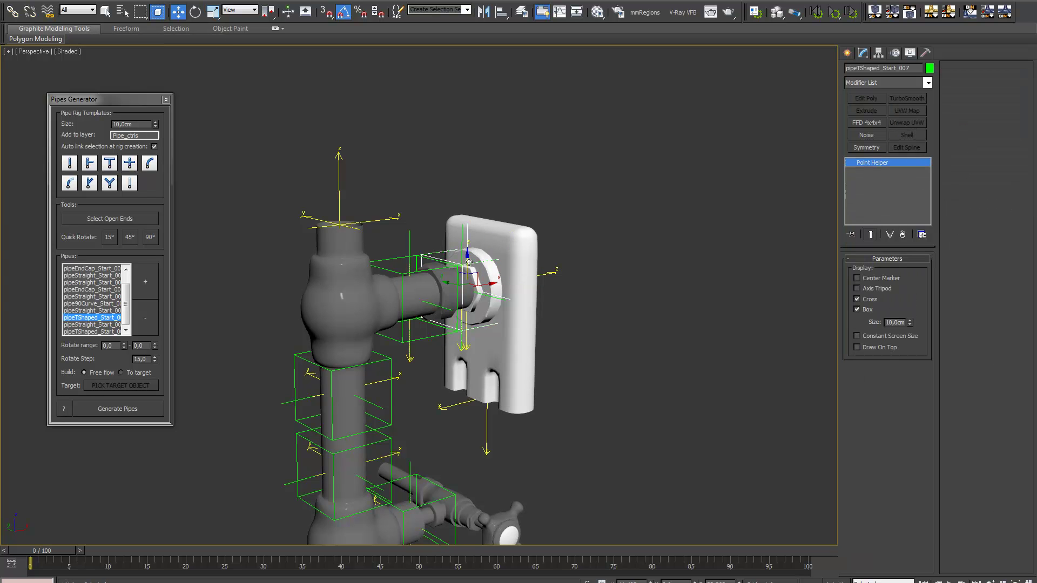
click(152, 237)
Generate three more radiator sections in a row, each from the outer side end of the previous section.
alt+middle_drag(523, 317, 461, 320)
click(555, 296)
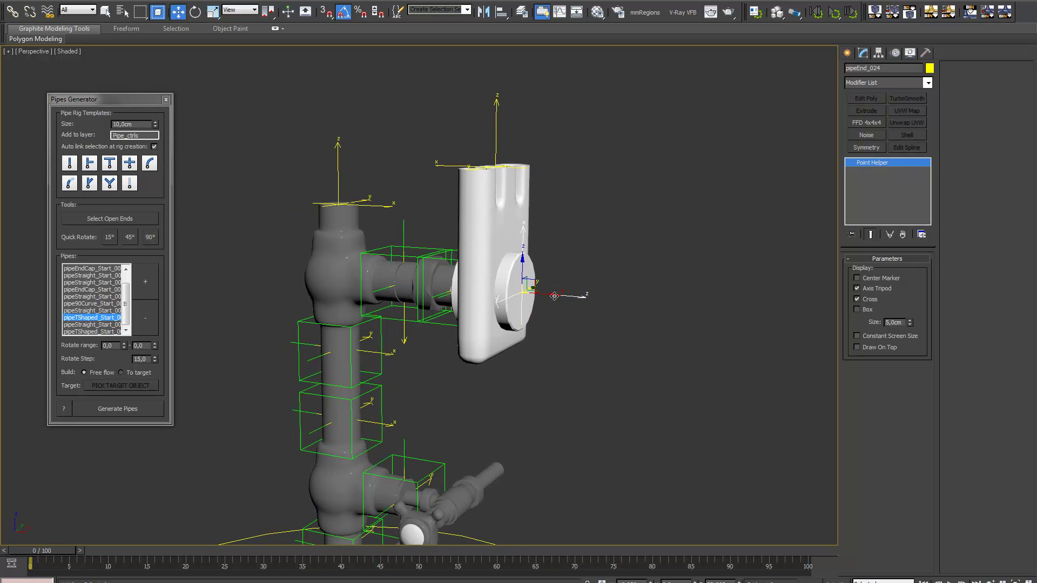
click(112, 408)
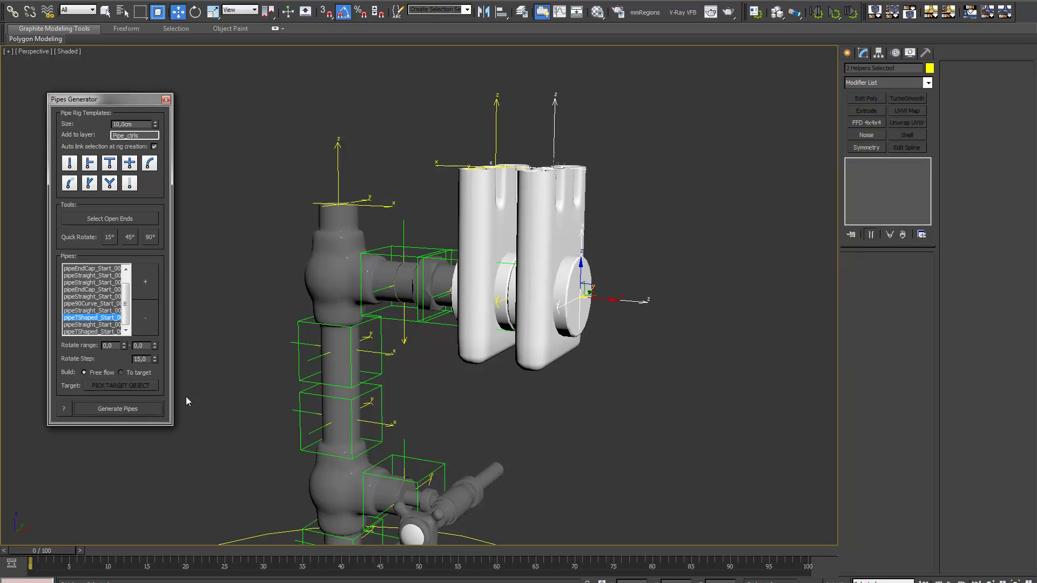
click(104, 411)
click(615, 124)
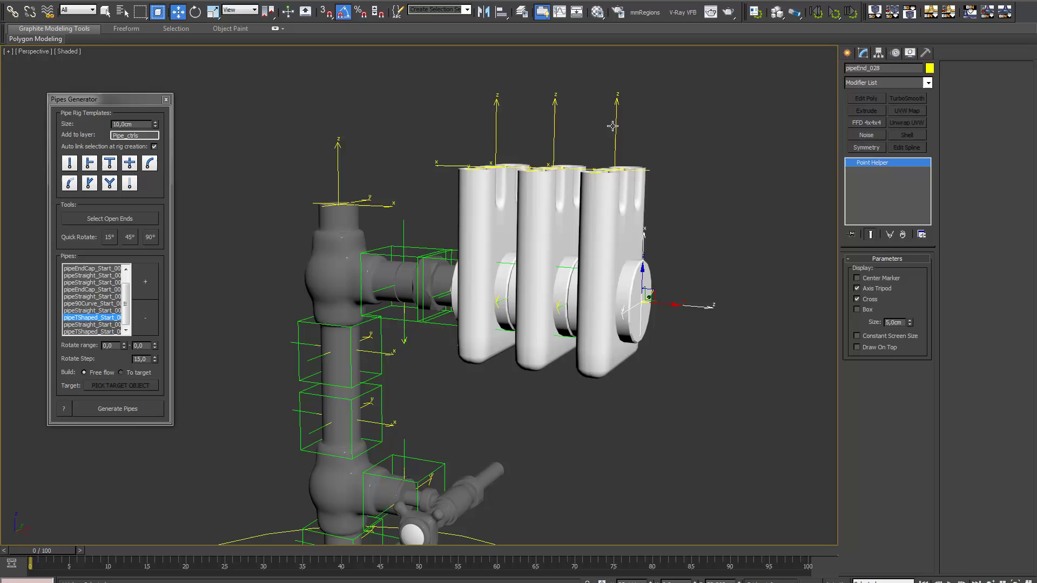
click(134, 409)
alt+middle_drag(479, 399, 630, 332)
scroll(647, 379, down, 4)
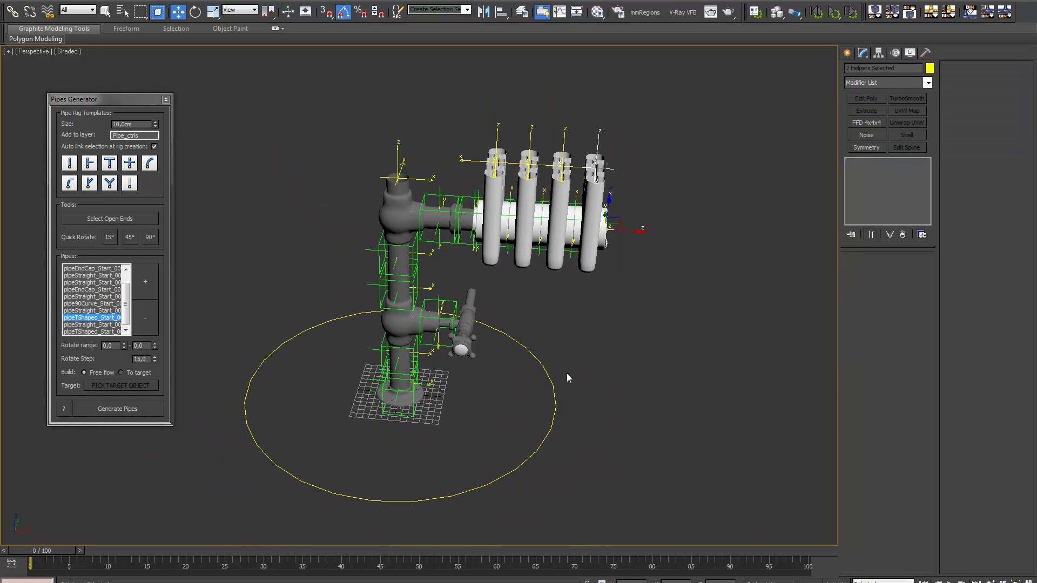
alt+middle_drag(566, 374, 569, 396)
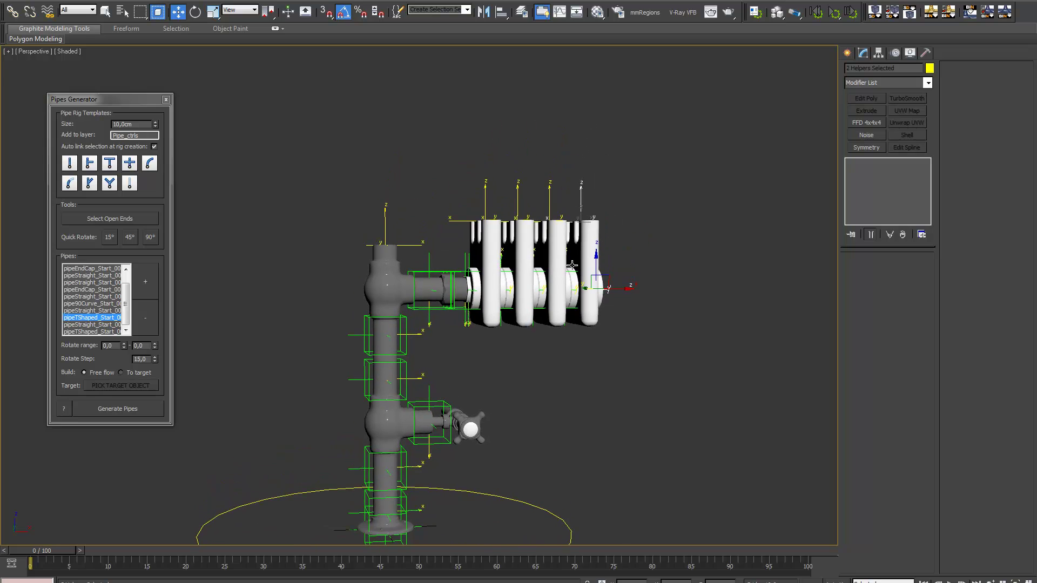
Select the upward open ends of all four radiator sections and generate the last pipeStraight_Start tube part on them twice.
click(701, 157)
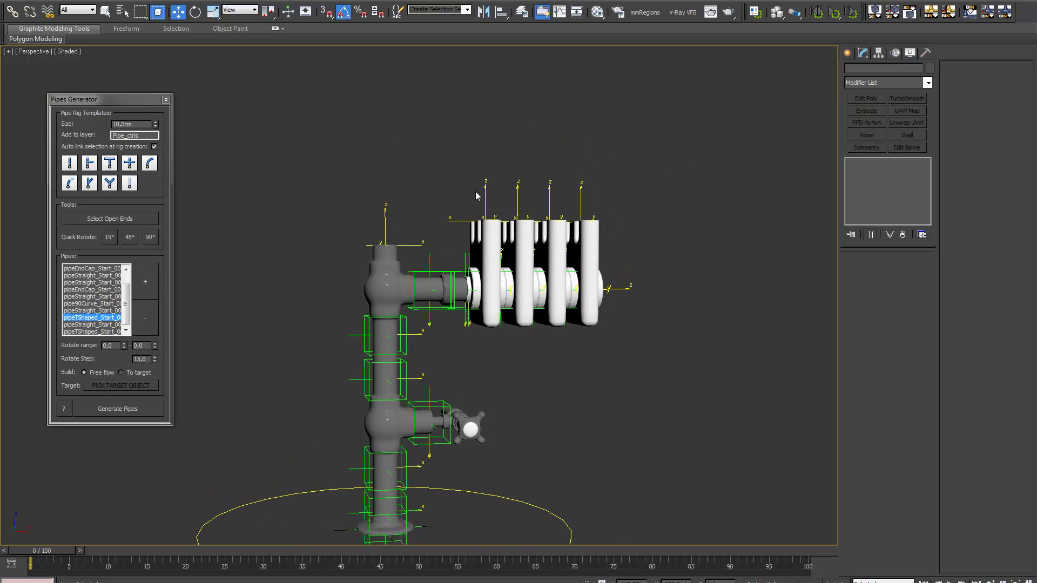
drag(588, 200, 590, 201)
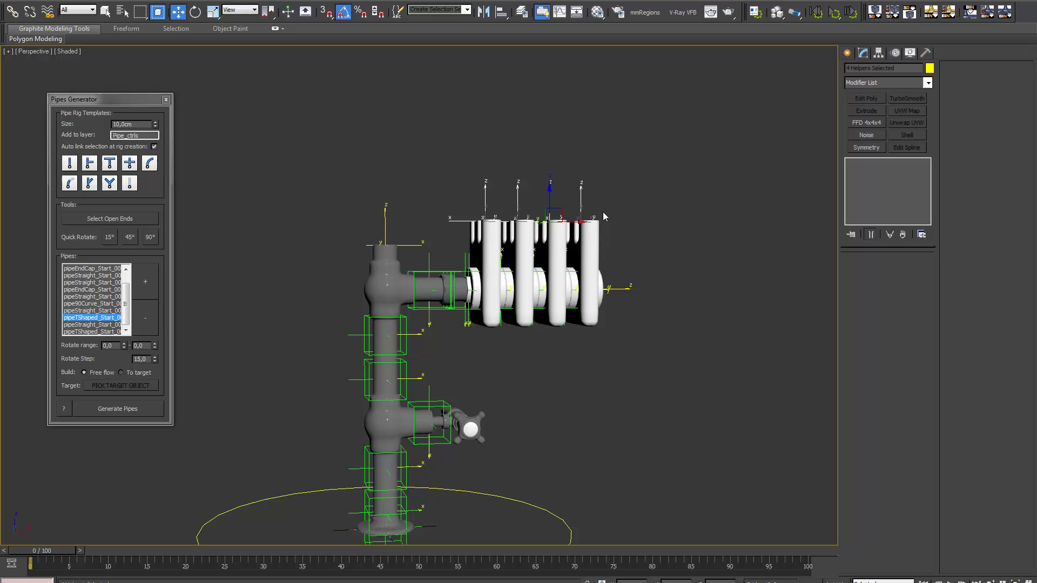
click(94, 324)
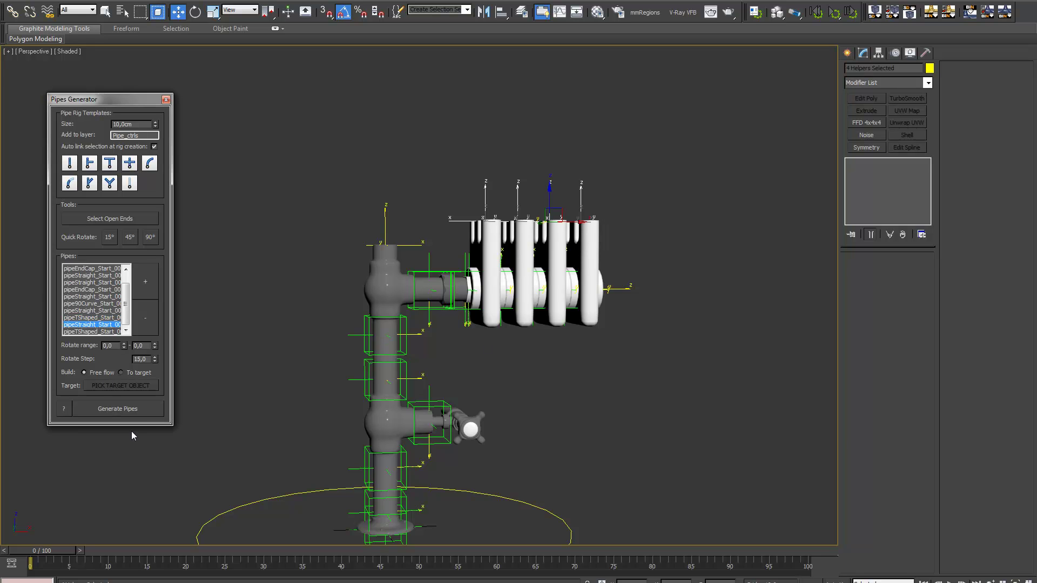
click(124, 409)
scroll(485, 328, down, 5)
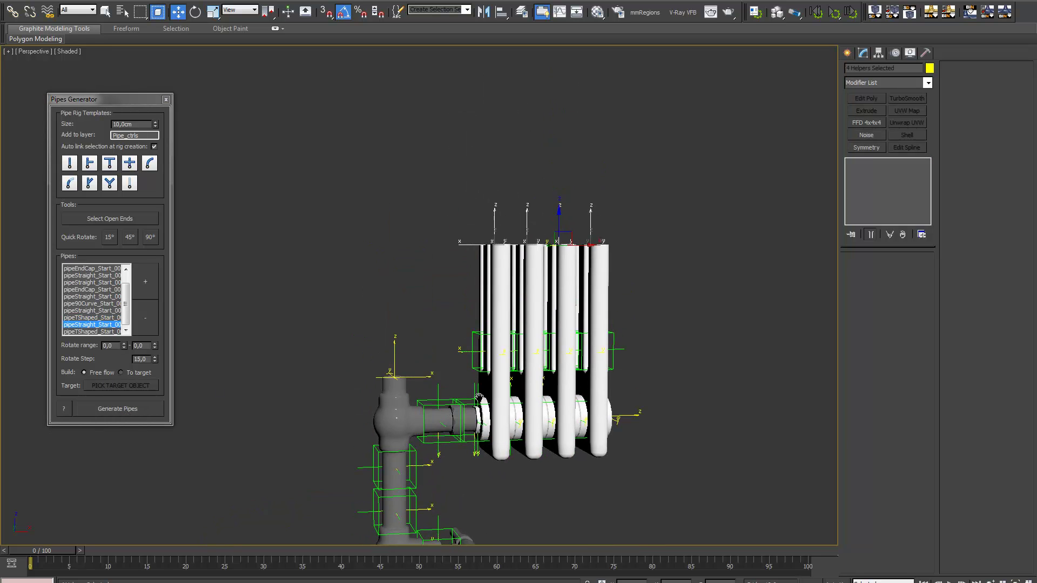
click(104, 411)
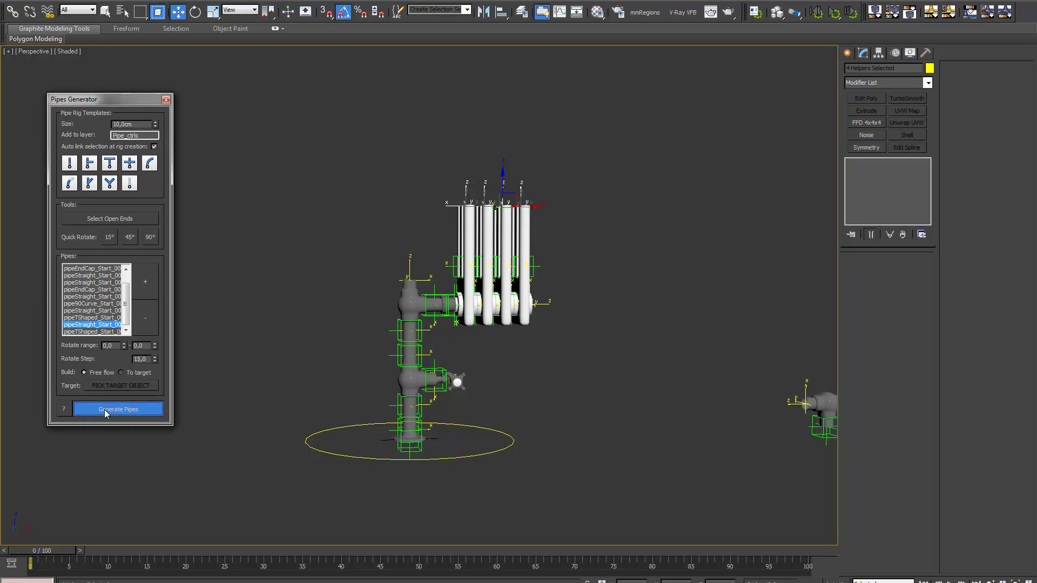
alt+middle_drag(400, 354, 429, 393)
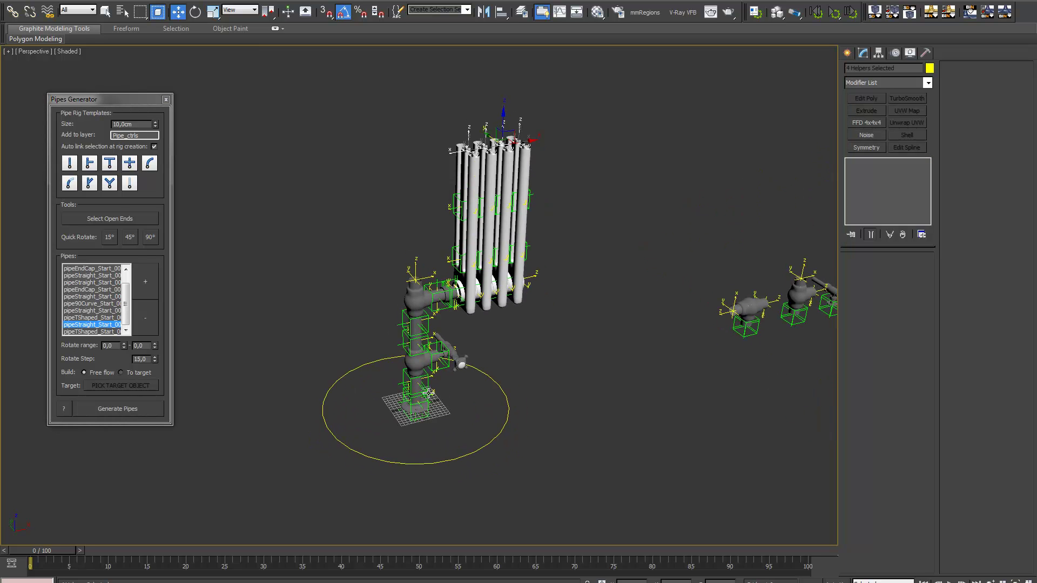
Close the tops of the four radiator columns by generating the last pipeTShaped_Start part on them.
click(93, 331)
click(115, 412)
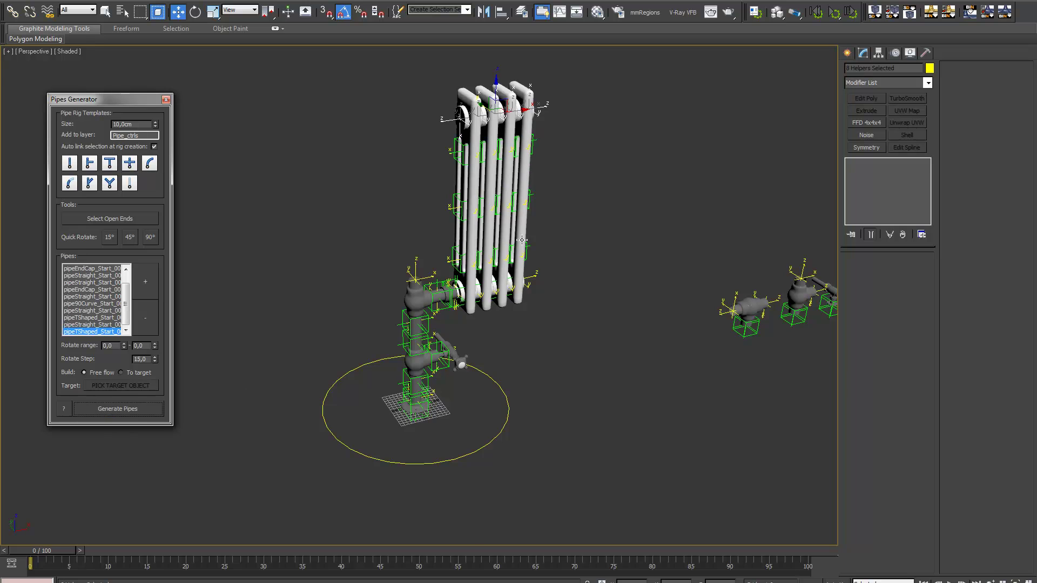
middle_drag(522, 240, 504, 301)
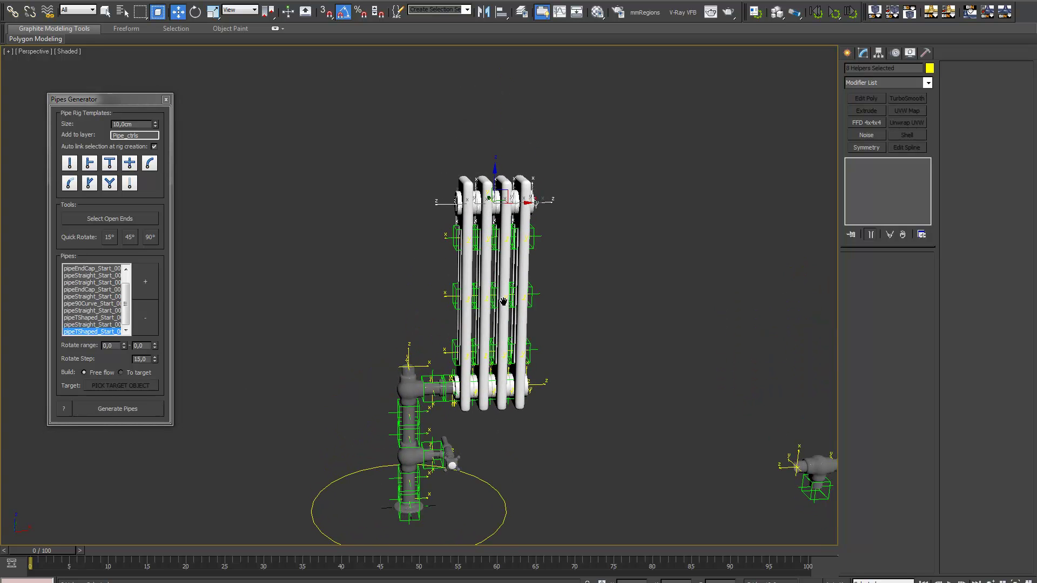
Select the radiator's two upper side ends and free lower side end, and generate the pipeStraight_Start part listed after pipe90Curve_Start on them.
click(419, 187)
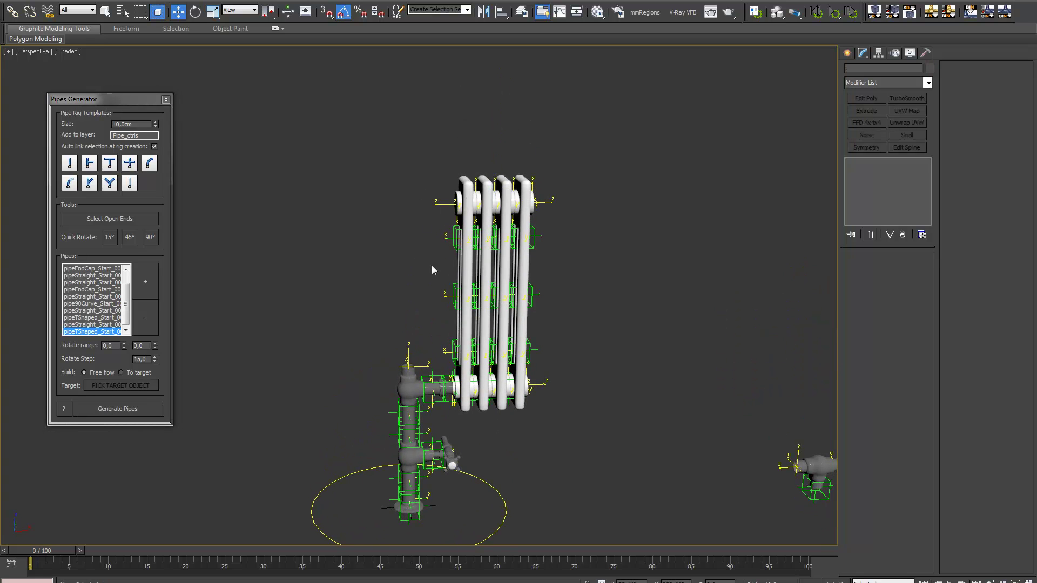
click(441, 206)
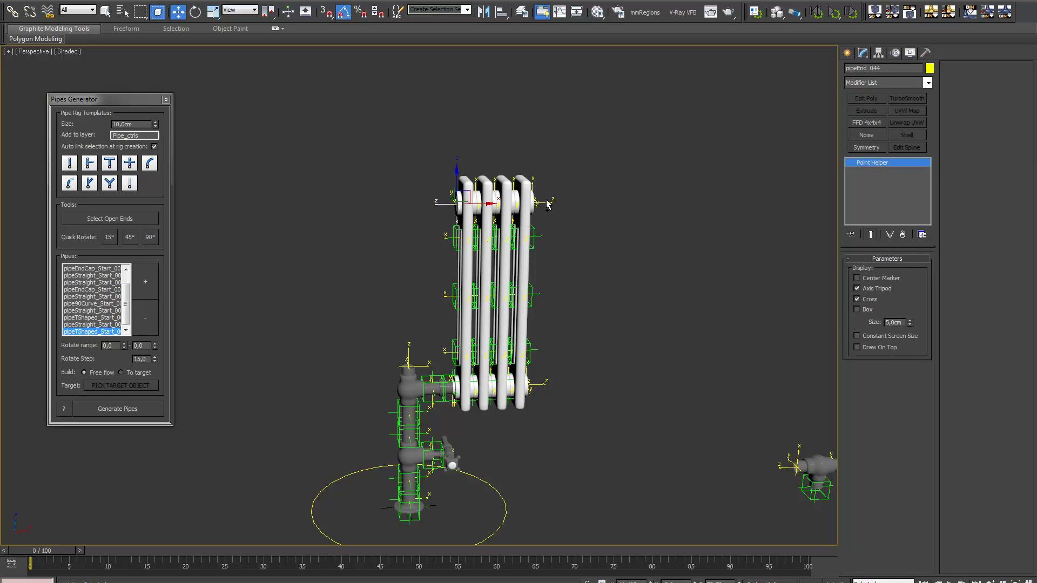
ctrl+click(550, 202)
ctrl+click(547, 384)
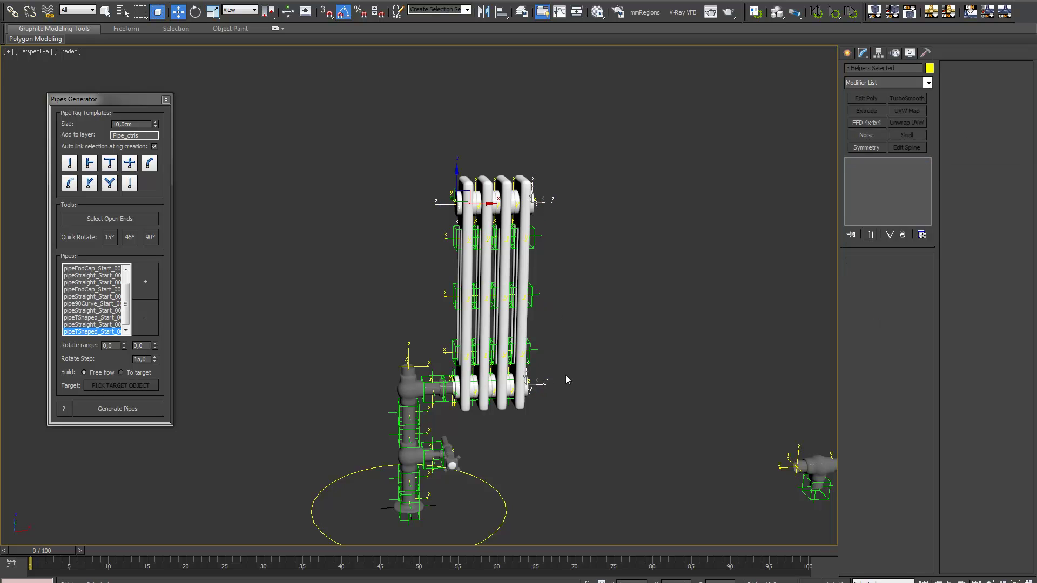
alt+middle_drag(565, 375, 513, 394)
click(90, 311)
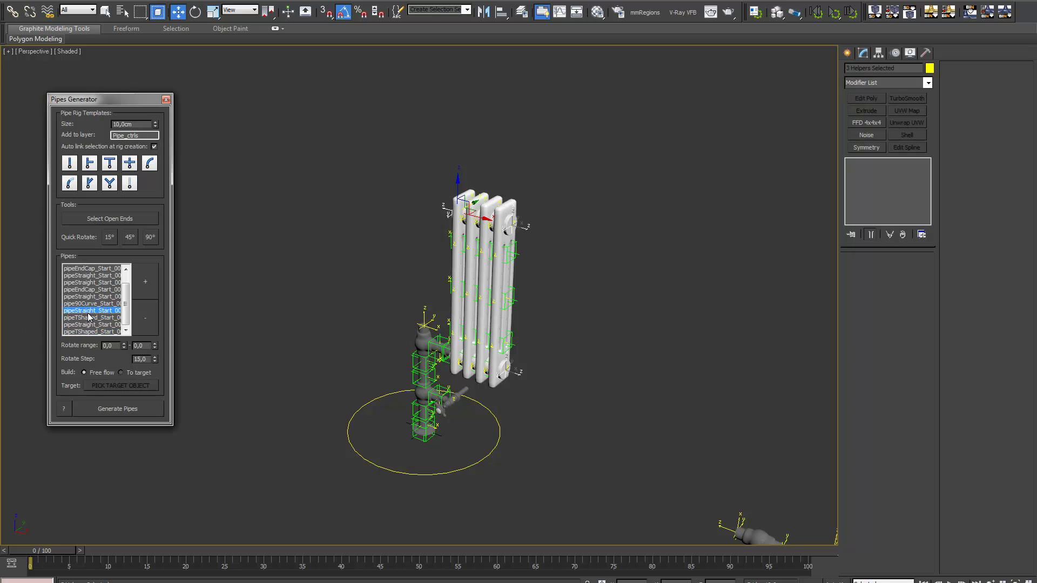
click(129, 410)
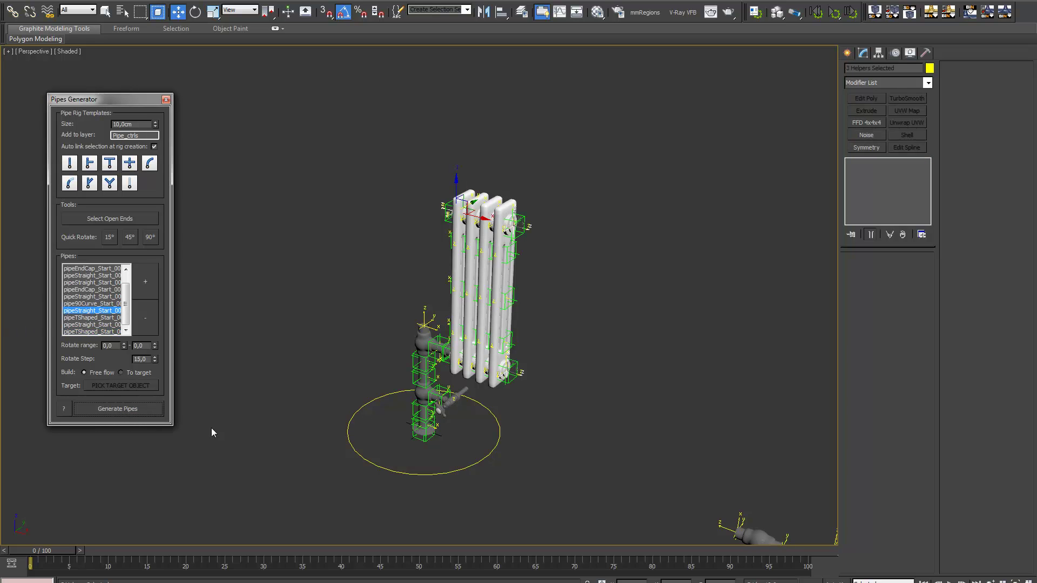
Extend the three selected radiator side ends with the first pipeStraight_Start part in the list.
drag(125, 304, 130, 262)
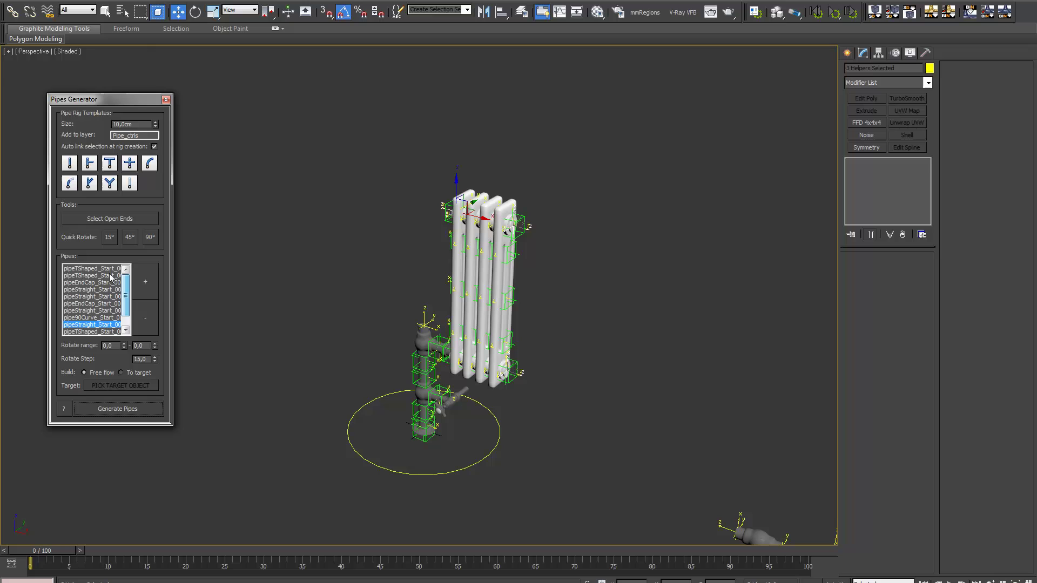
click(96, 291)
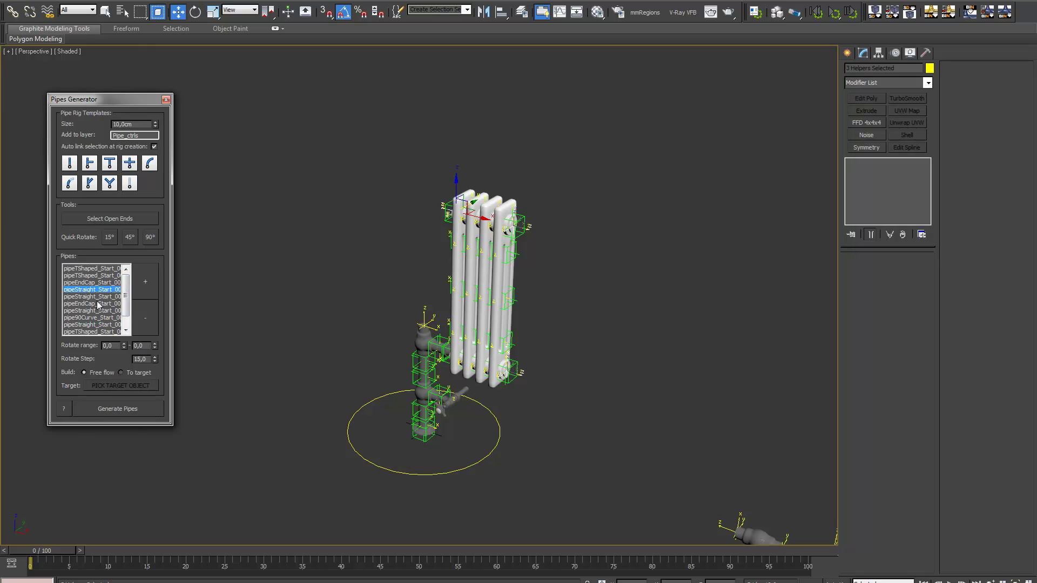
click(129, 410)
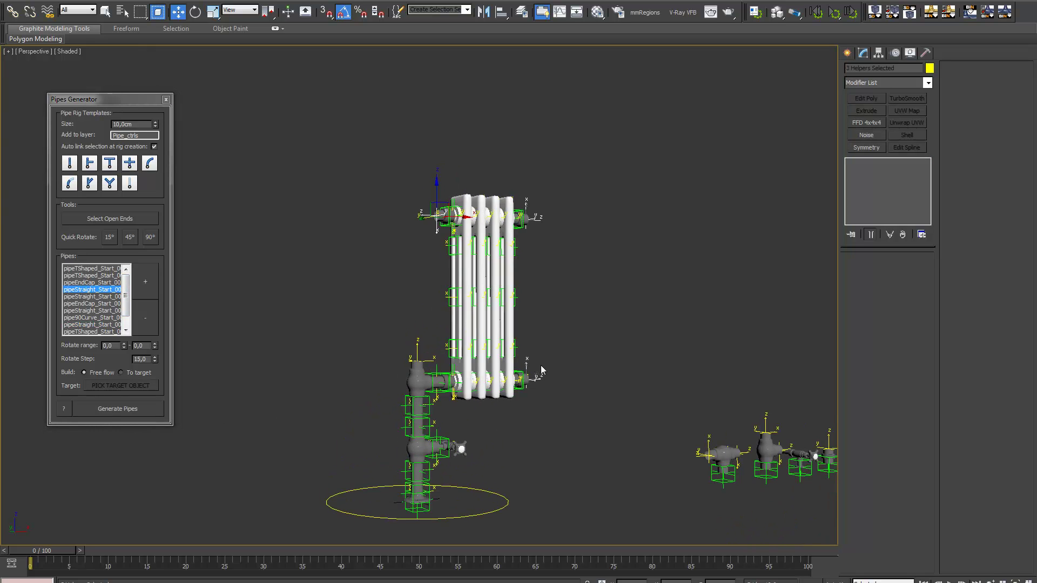
alt+middle_drag(539, 389, 516, 383)
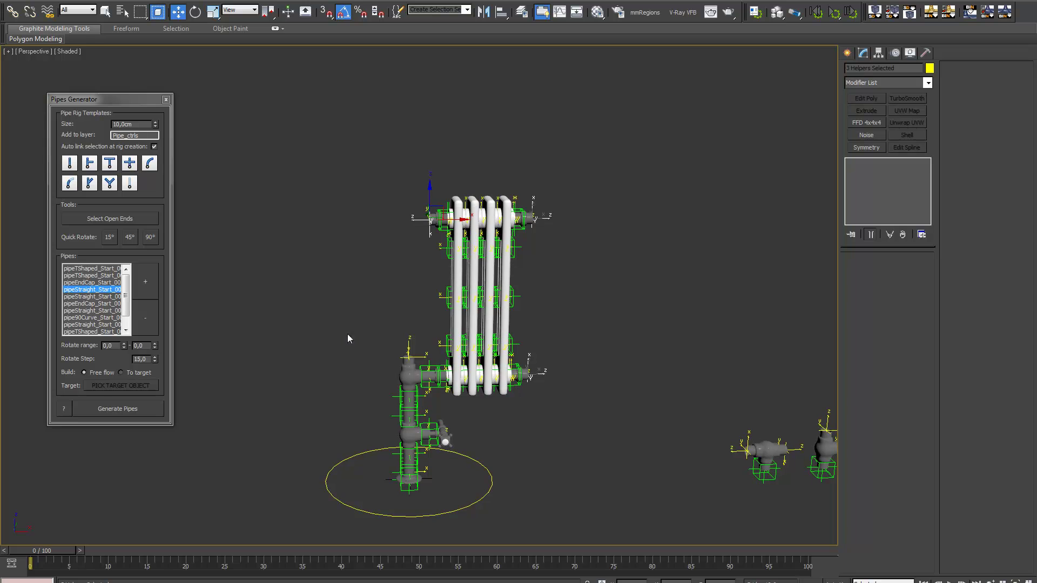
Generate the first pipeTShaped_Start part on the three extended radiator side ends.
click(81, 269)
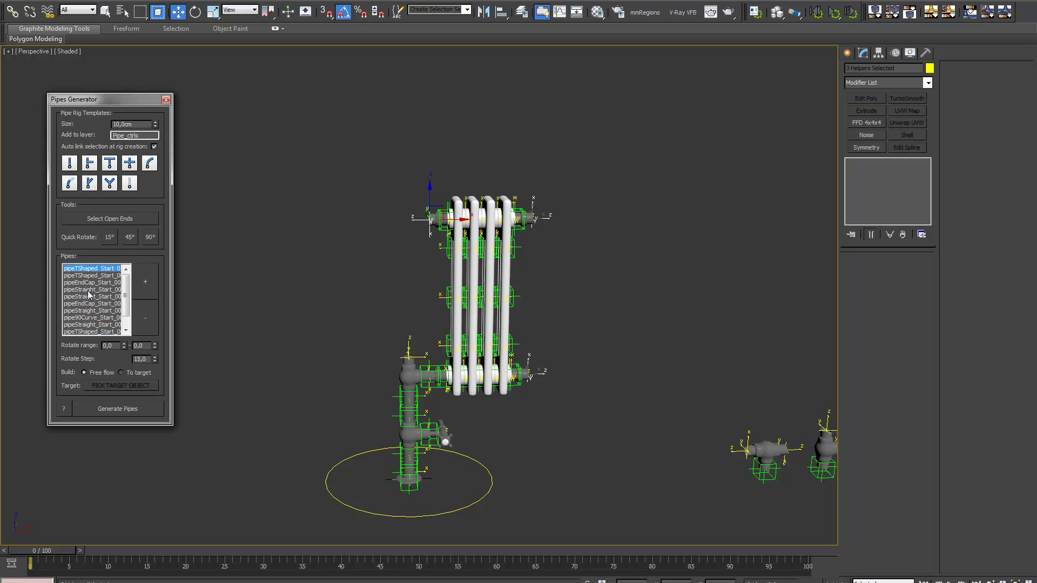
click(134, 409)
mouse_move(475, 378)
alt+middle_down()
mouse_move(429, 363)
mouse_move(478, 380)
alt+middle_up()
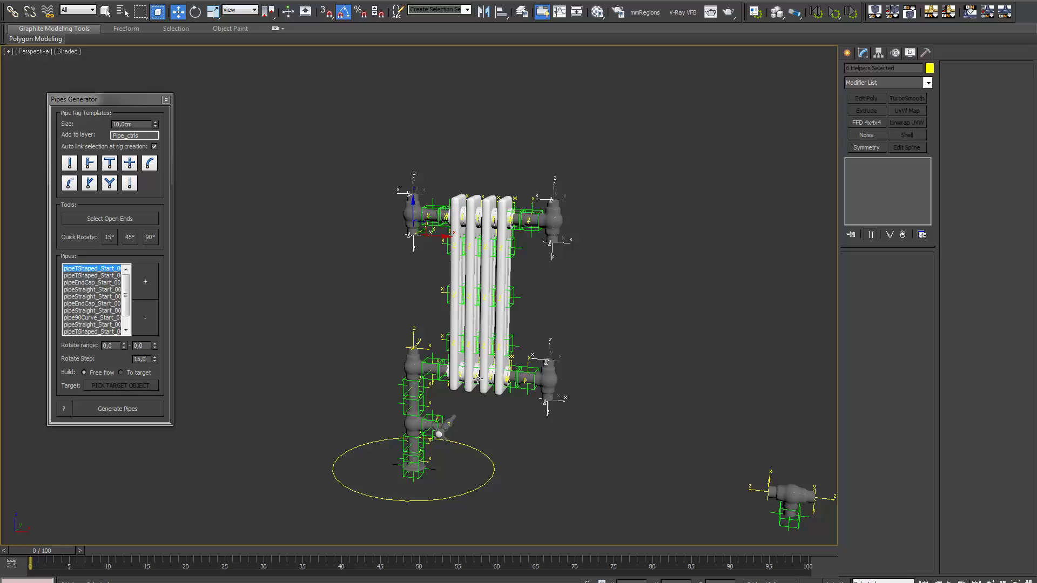
Add the upper opening of the tee above the valve to the selection and generate the second pipeStraight_Start pipe on all selected ends.
ctrl+click(414, 339)
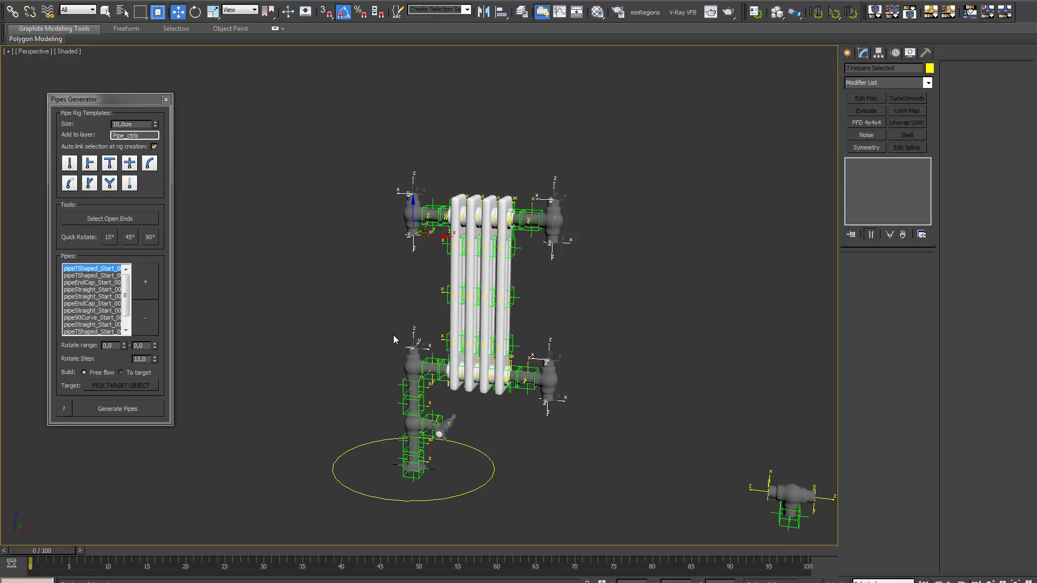
click(98, 297)
click(135, 410)
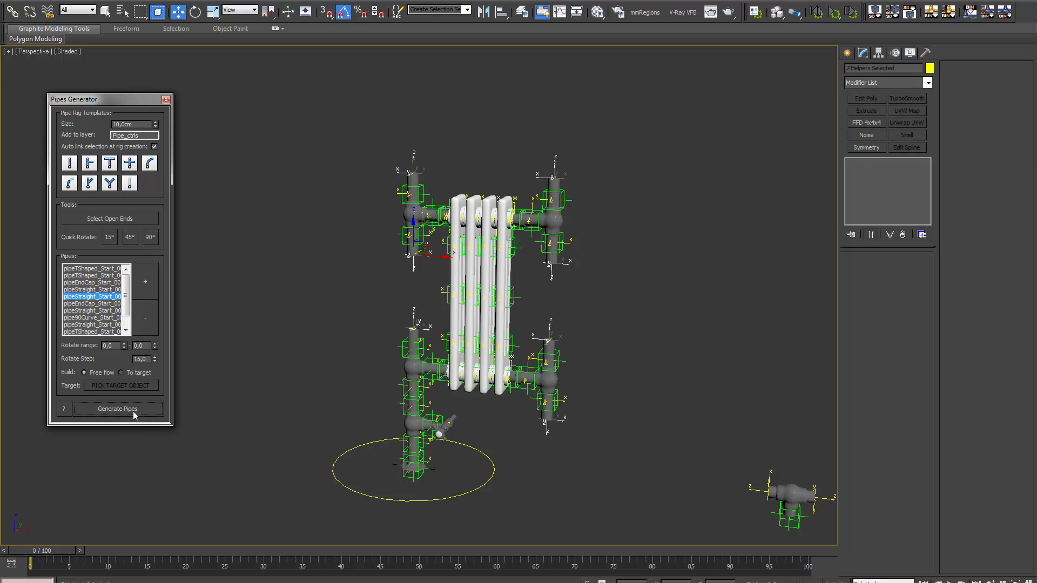
Keep only the four facing tee openings between the radiator's upper and lower connections selected and join them by generating the second pipeStraight_Start pipe twice.
alt+click(546, 425)
alt+drag(630, 179, 631, 179)
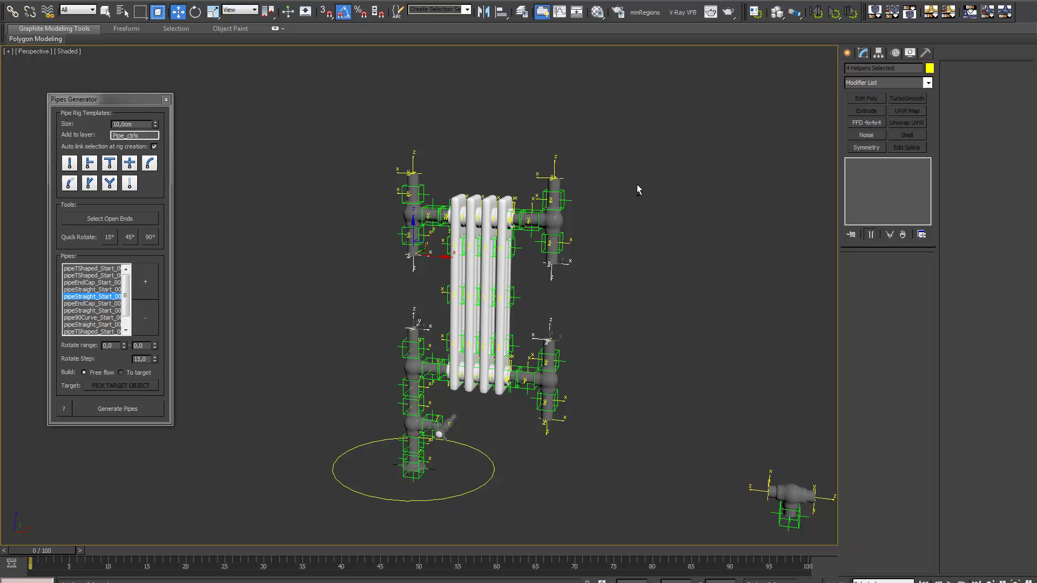
click(121, 409)
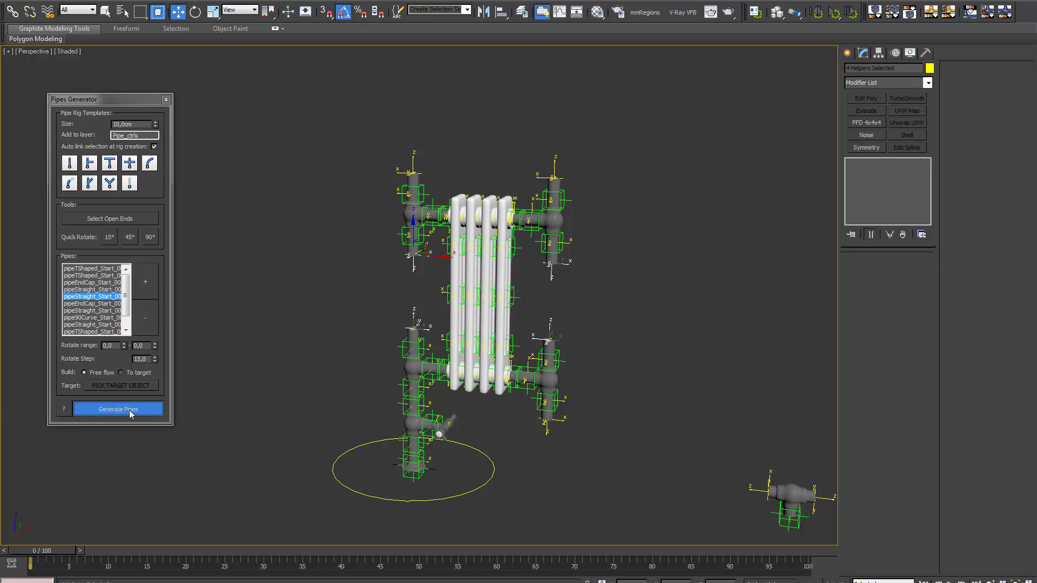
click(128, 410)
Generate the second pipeTShaped_Start part on the right column's lower end and quick-rotate it in 90° steps so its branch faces the valve.
alt+middle_drag(412, 404, 498, 342)
middle_drag(577, 352, 519, 350)
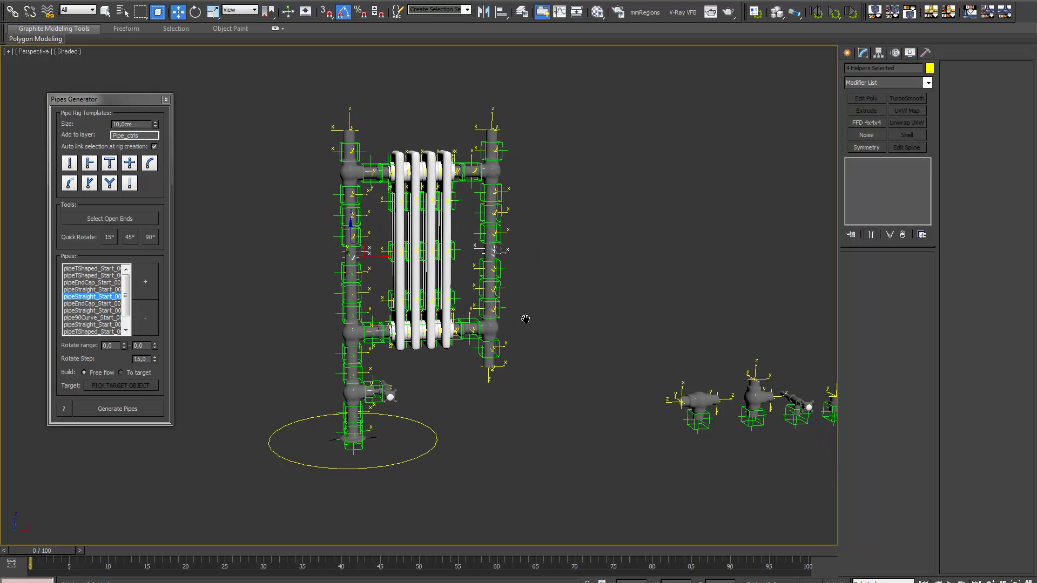
scroll(516, 348, up, 5)
click(514, 341)
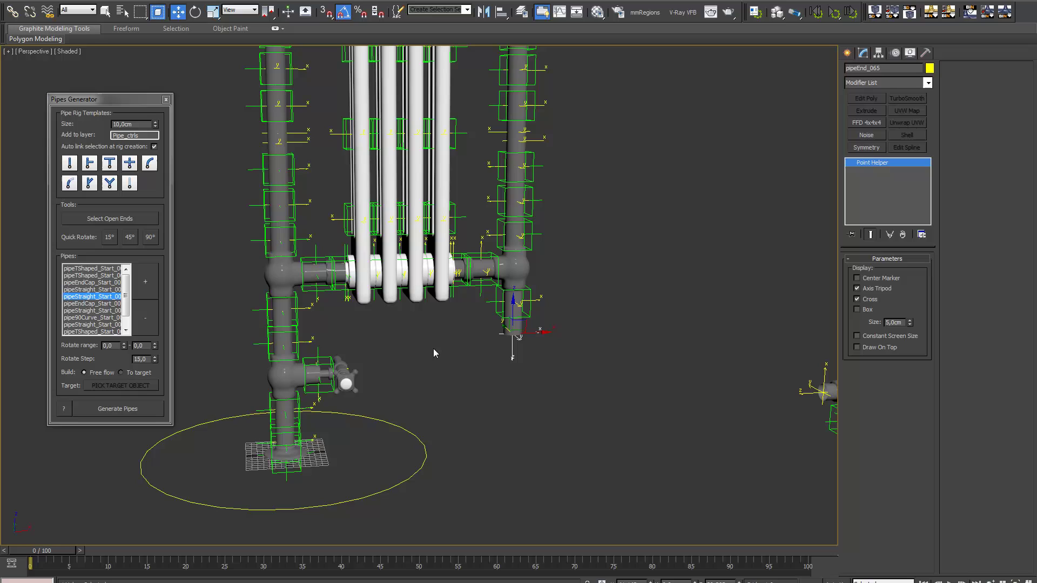
click(89, 277)
click(132, 410)
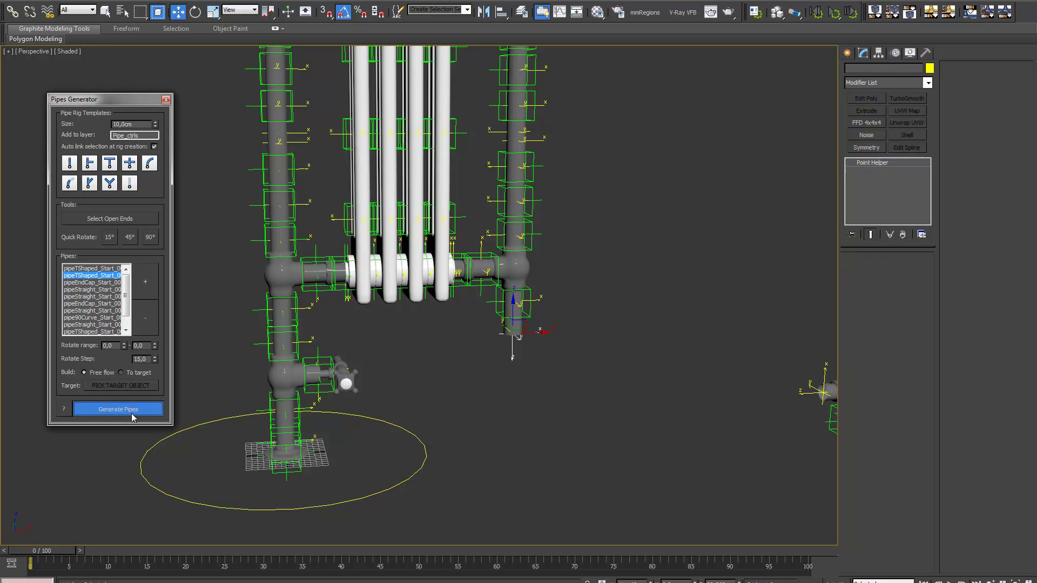
click(498, 345)
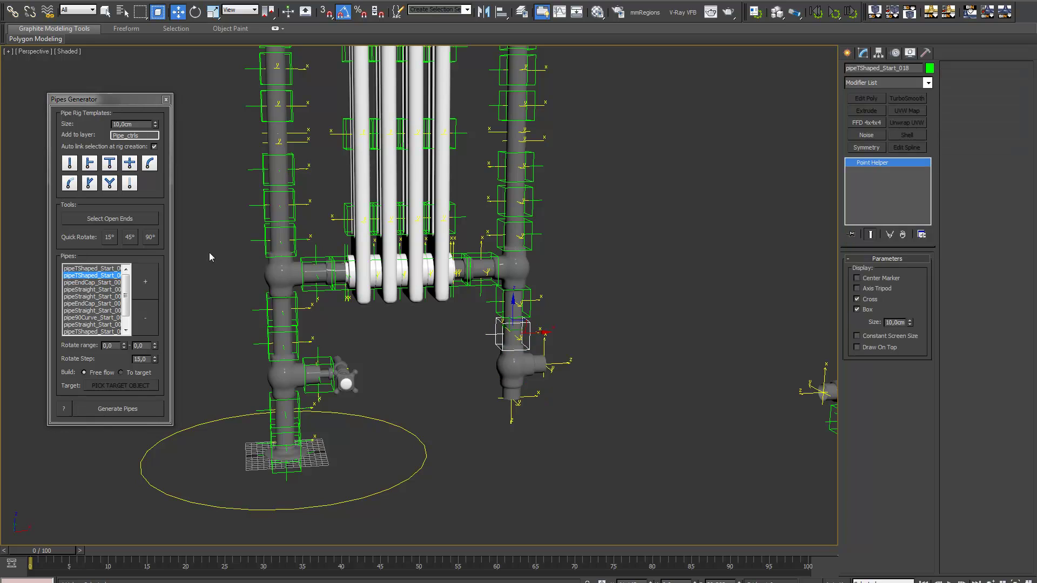
click(152, 237)
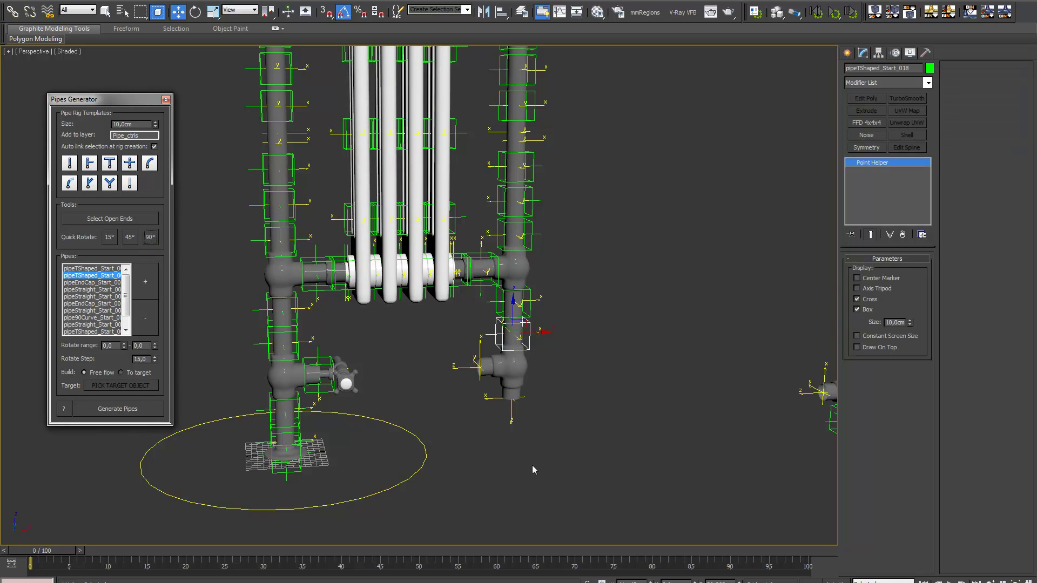
Extend the new tee's lower opening with the second pipeStraight_Start pipe and close it with the second pipeEndCap_Start part.
click(514, 413)
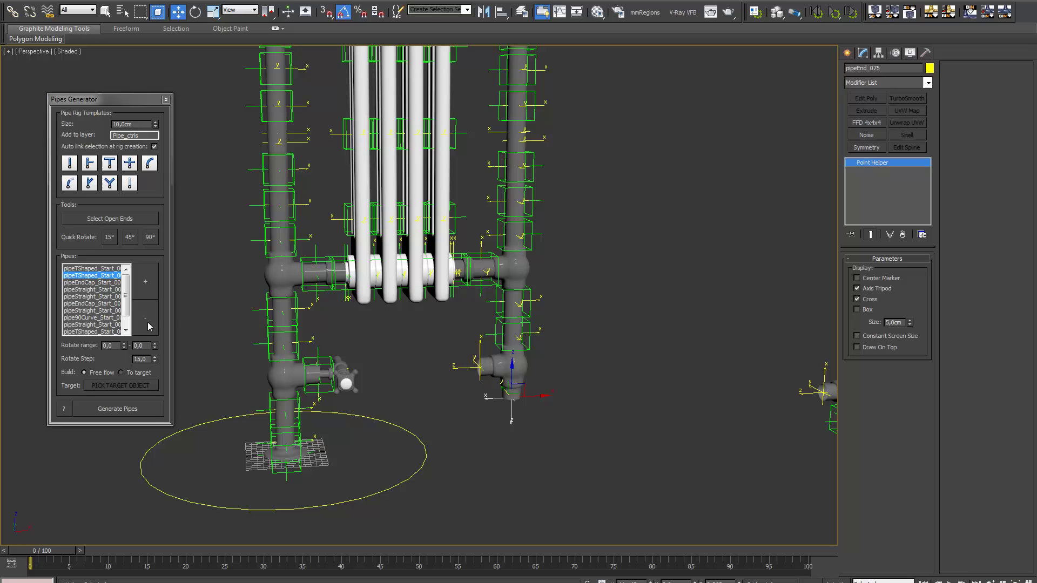
click(90, 298)
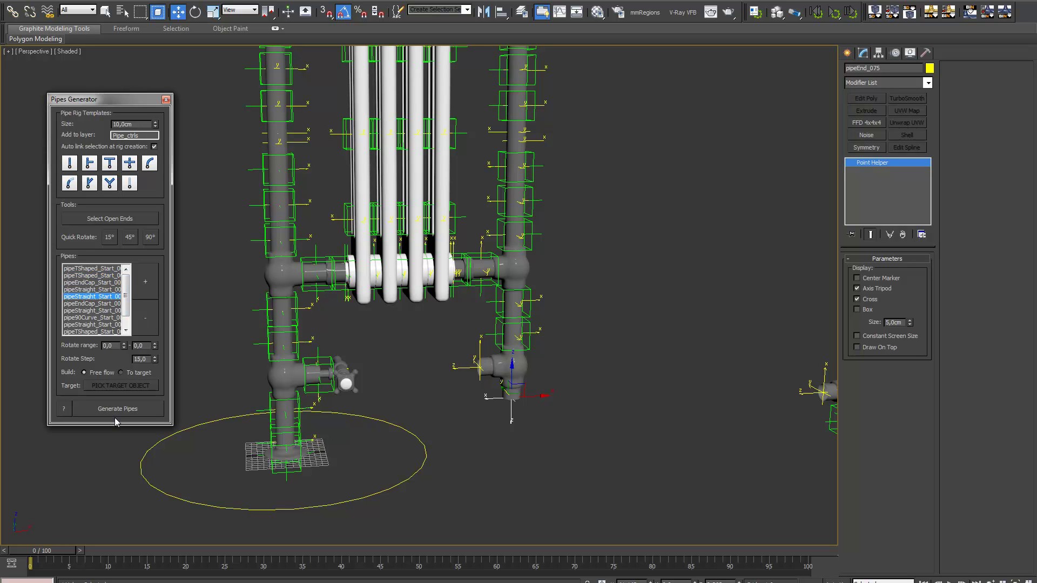
click(118, 410)
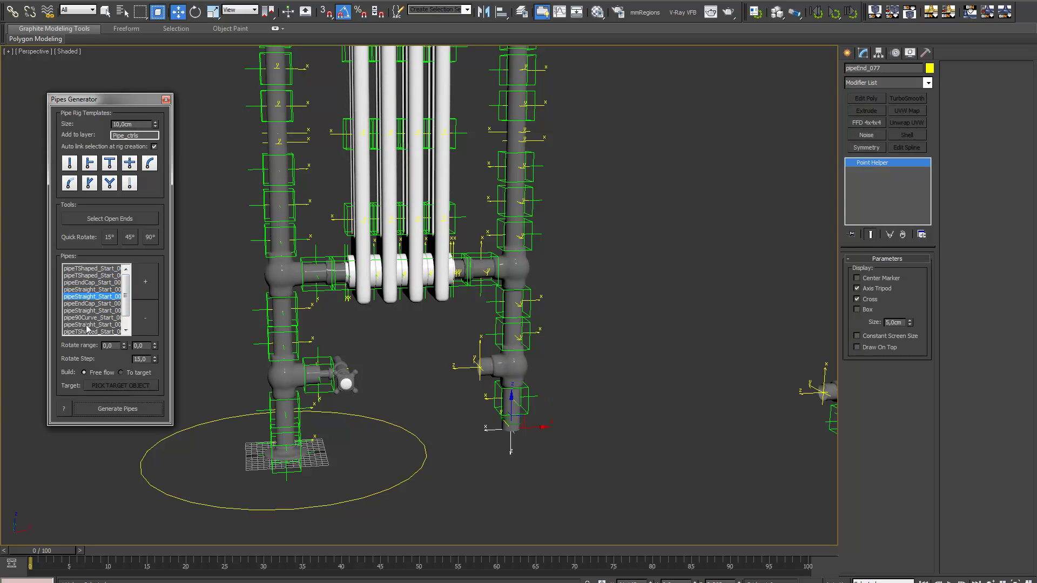
click(93, 304)
click(129, 411)
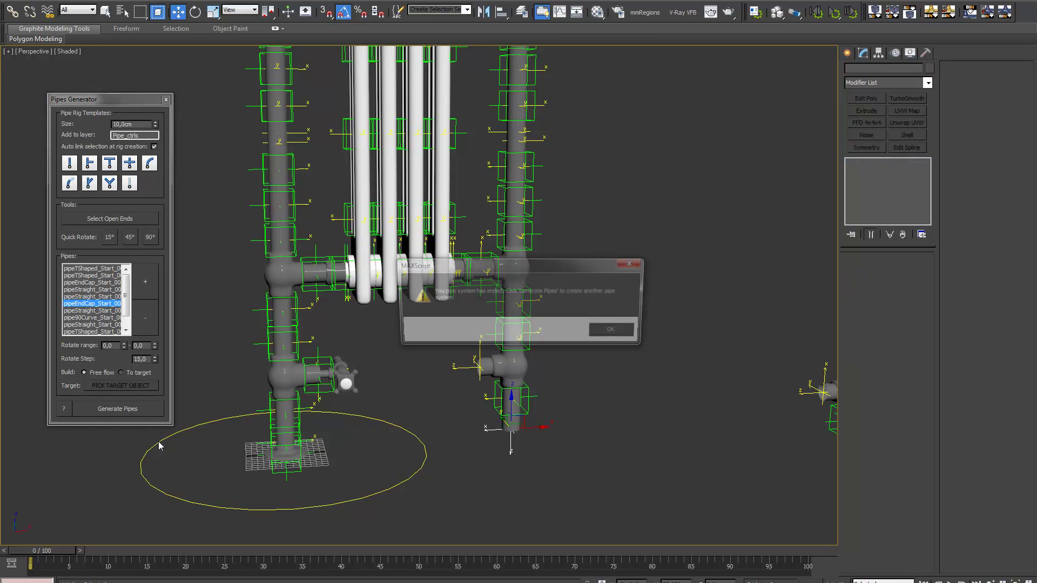
click(616, 332)
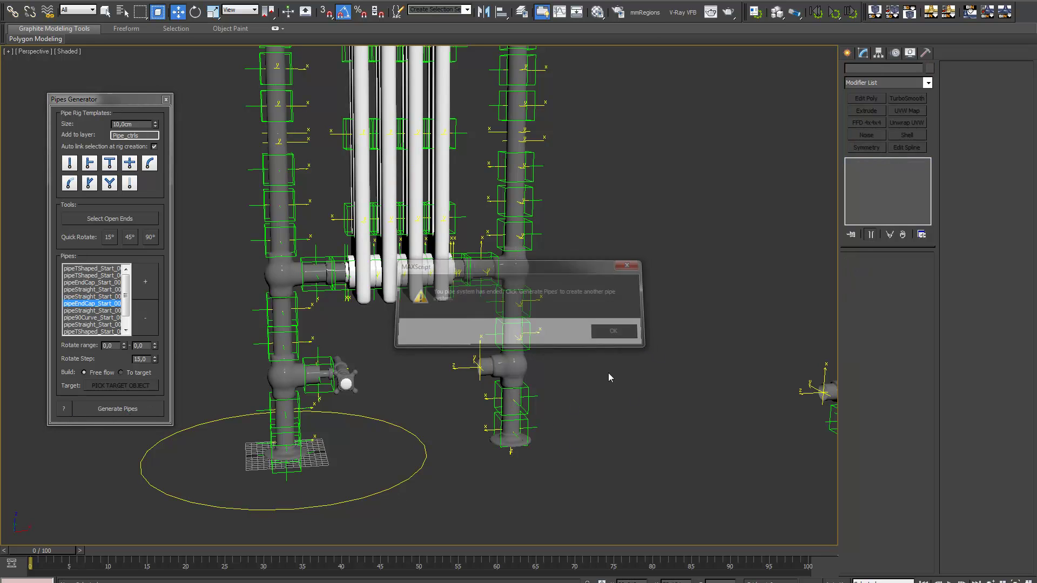
Generate the first pipeEndCap_Start part on the side opening of the lower right tee.
click(458, 367)
click(81, 282)
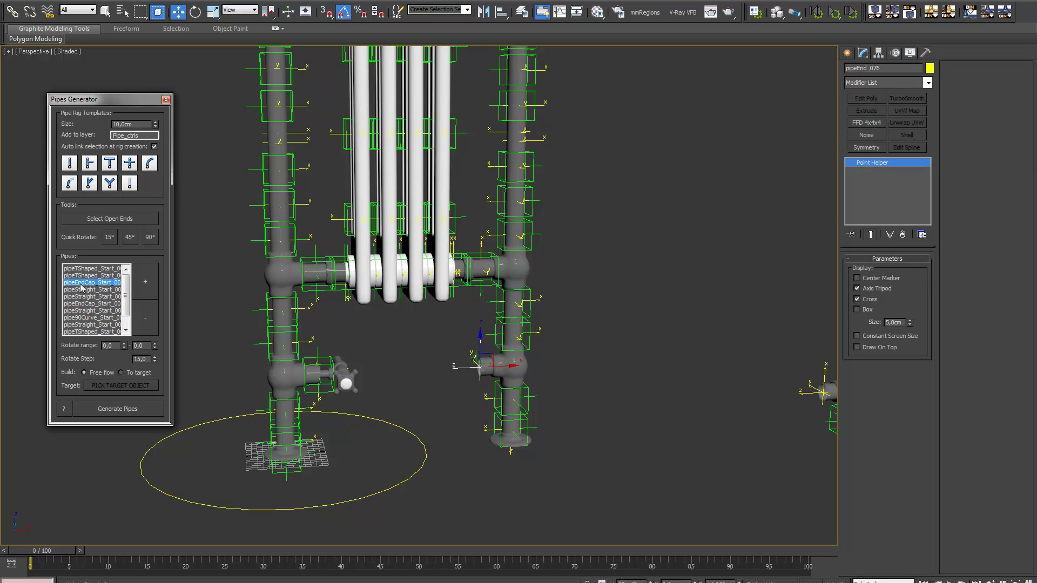
click(128, 410)
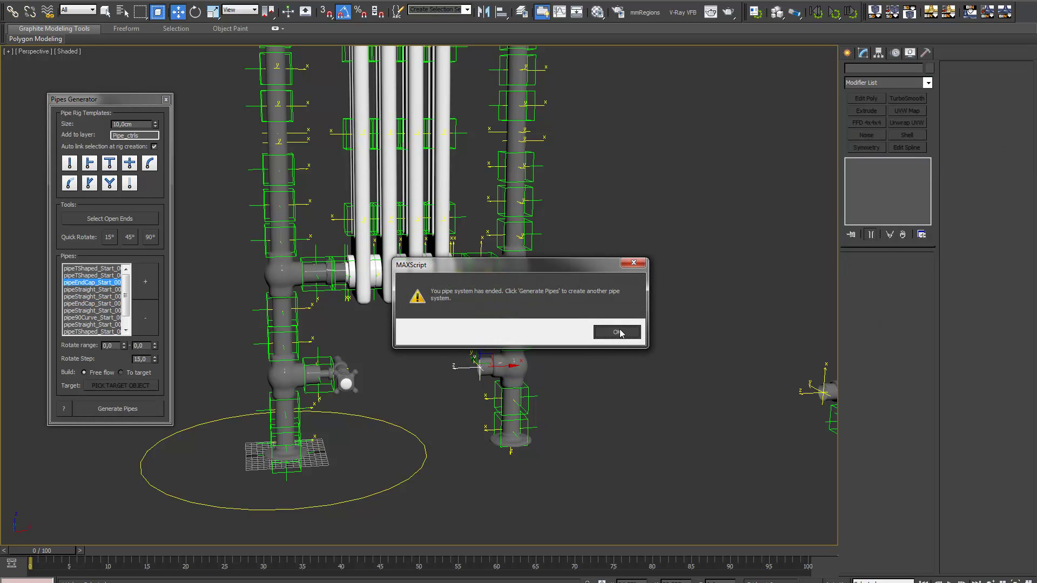
click(619, 333)
Extend the upper ends of both columns with the second pipeStraight_Start pipe and top them with the first pipeTShaped_Start part.
middle_drag(497, 274, 362, 480)
click(320, 250)
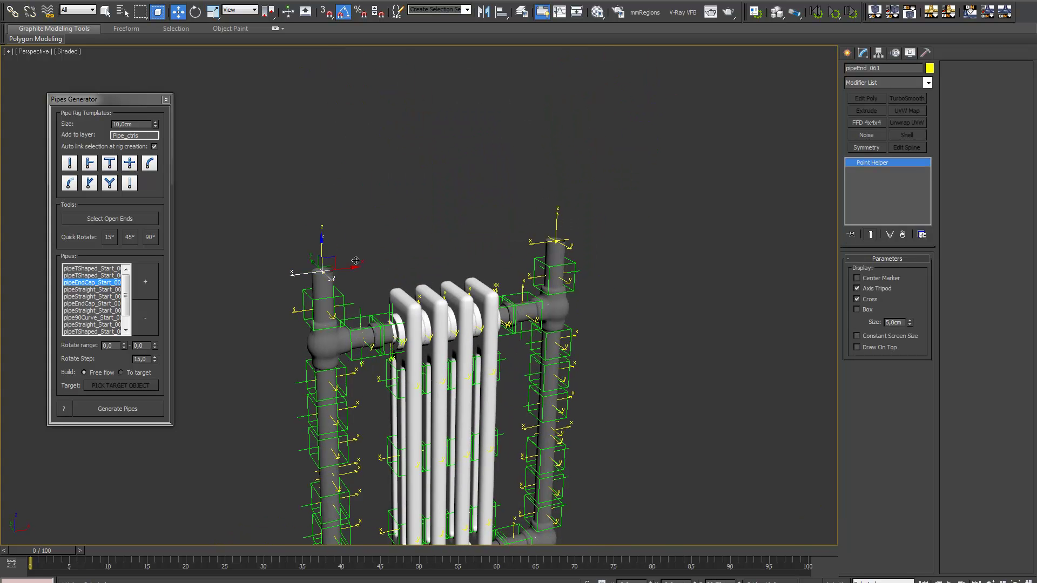
ctrl+click(558, 218)
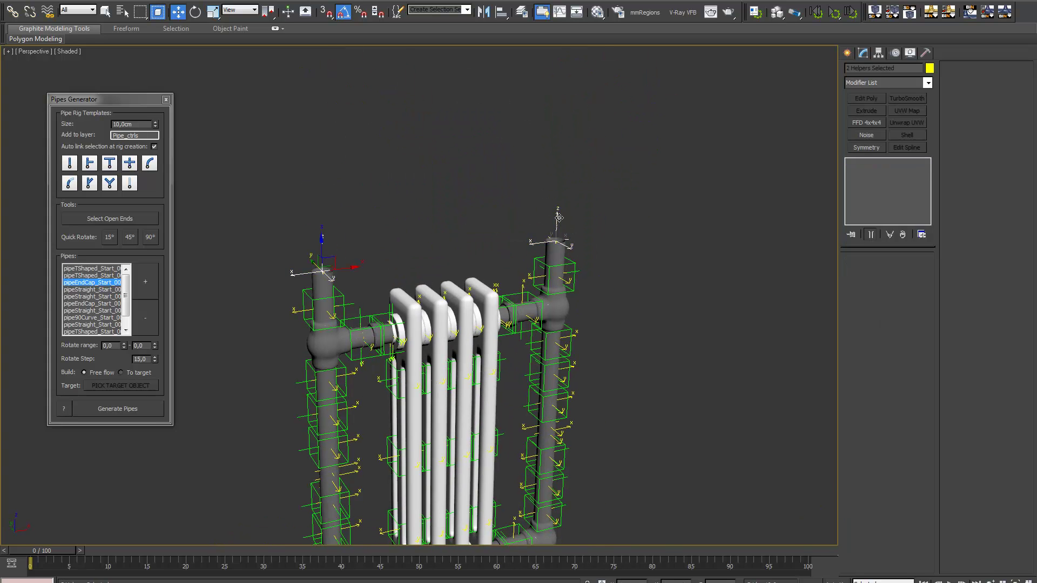
click(101, 297)
click(131, 409)
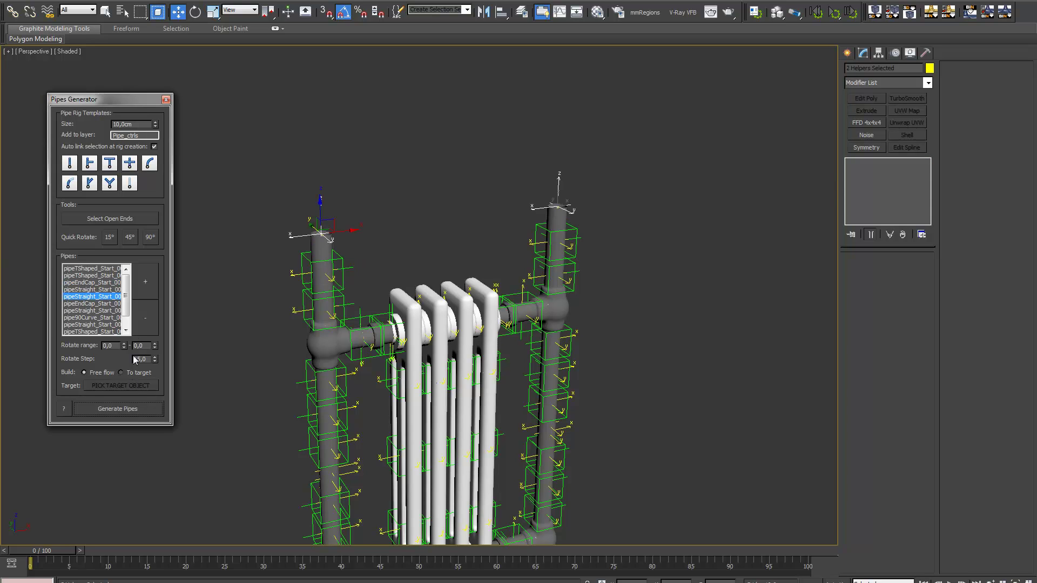
click(98, 269)
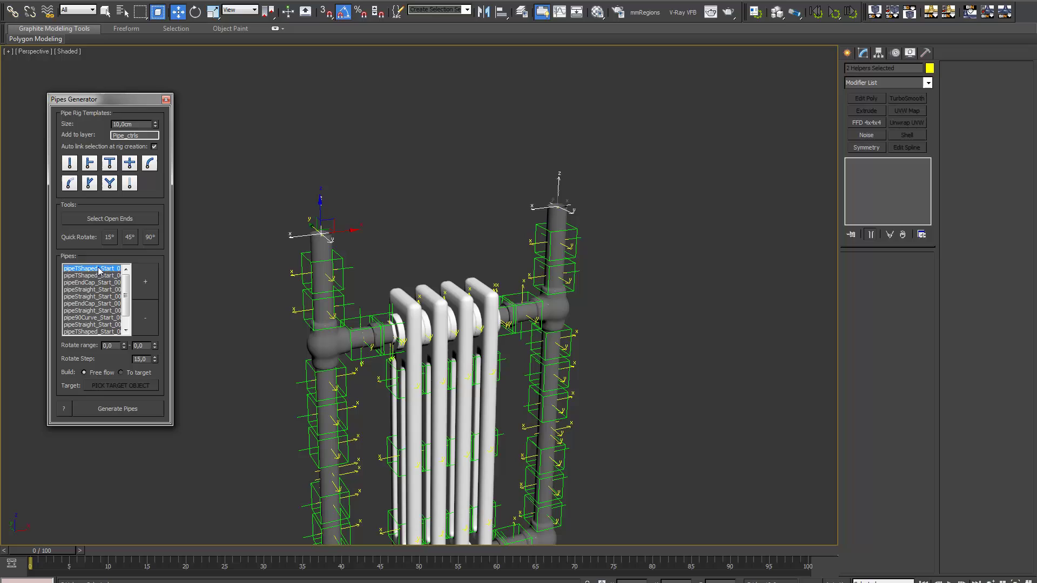
click(128, 409)
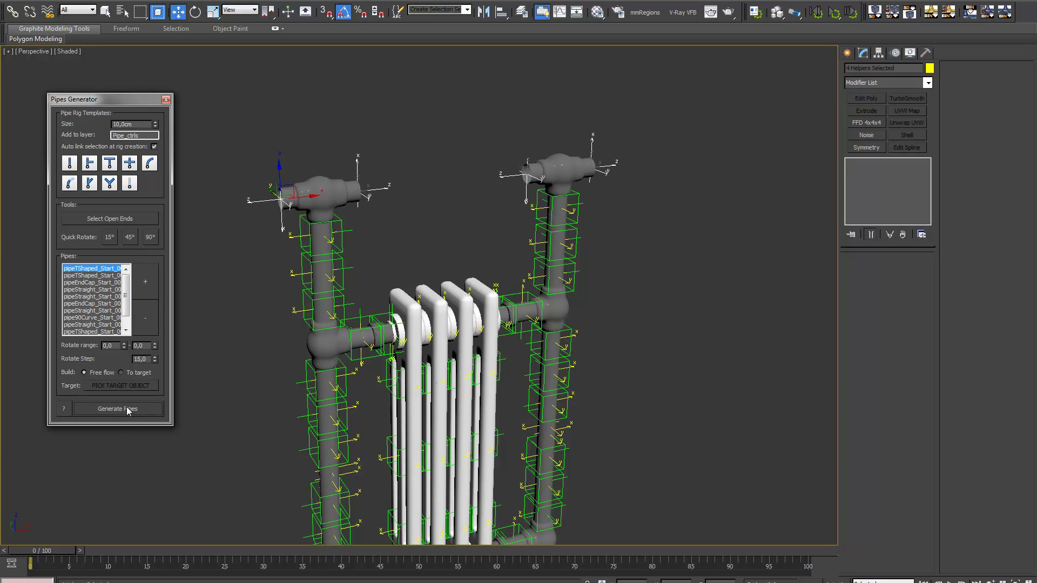
Quick-rotate both top tees by 90° so their openings point forward and backward.
click(342, 223)
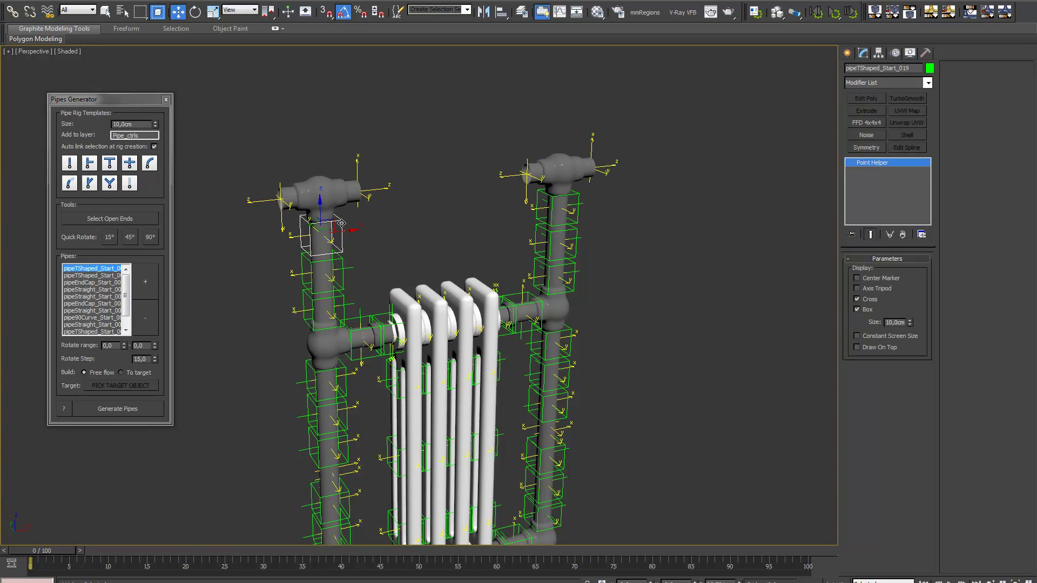
ctrl+click(578, 204)
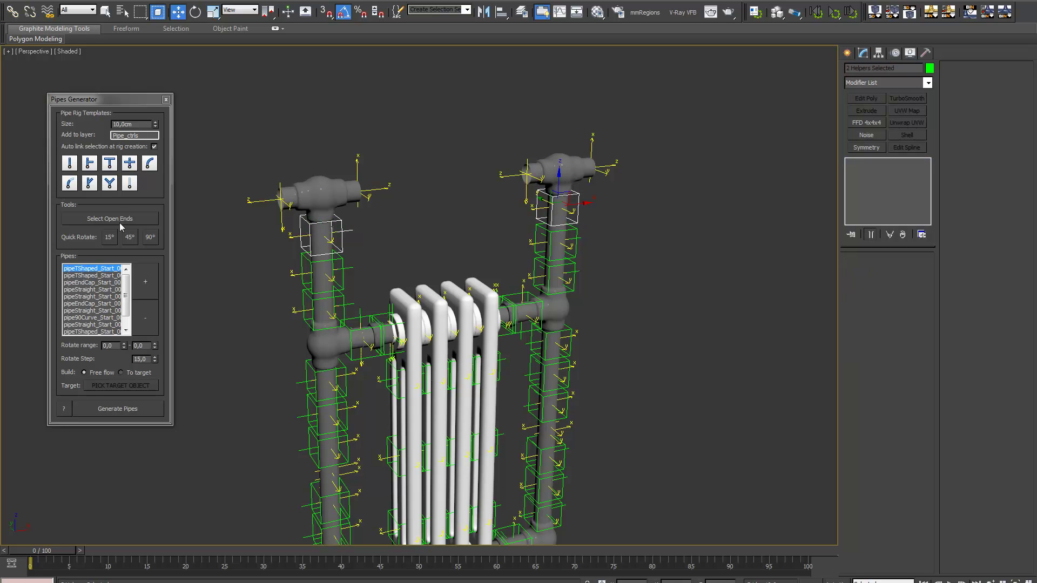
click(150, 238)
Extend the rear openings of both top tees with the second pipeStraight_Start pipe and close them with the second pipeEndCap_Start part.
alt+middle_drag(341, 319, 394, 328)
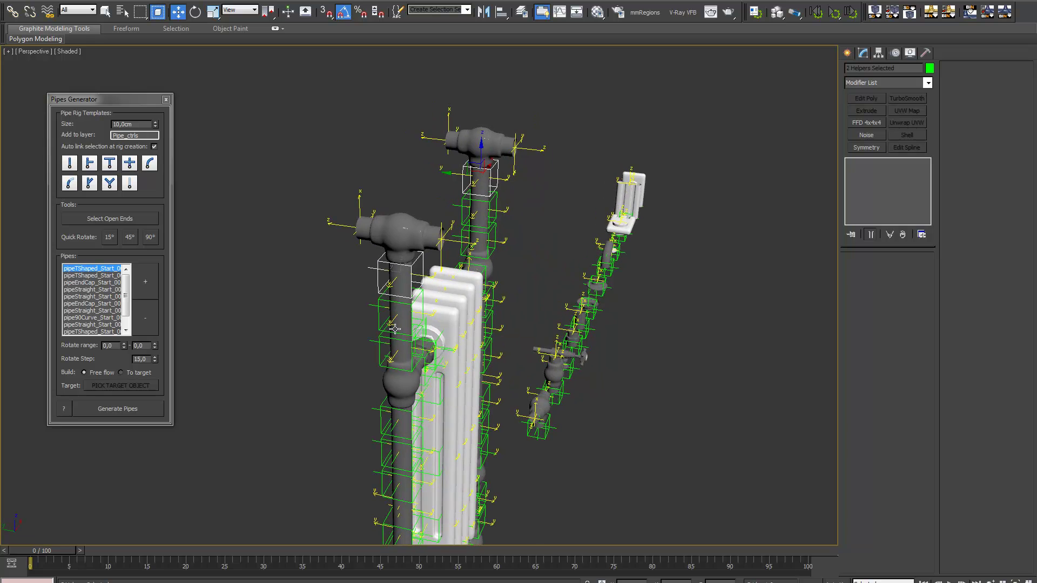
click(432, 137)
ctrl+click(337, 223)
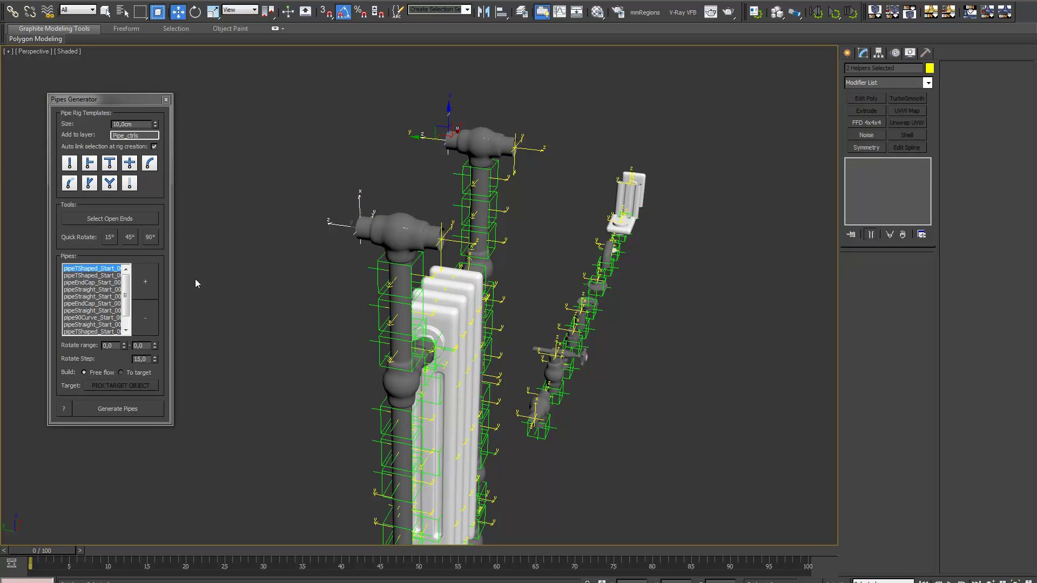
click(96, 296)
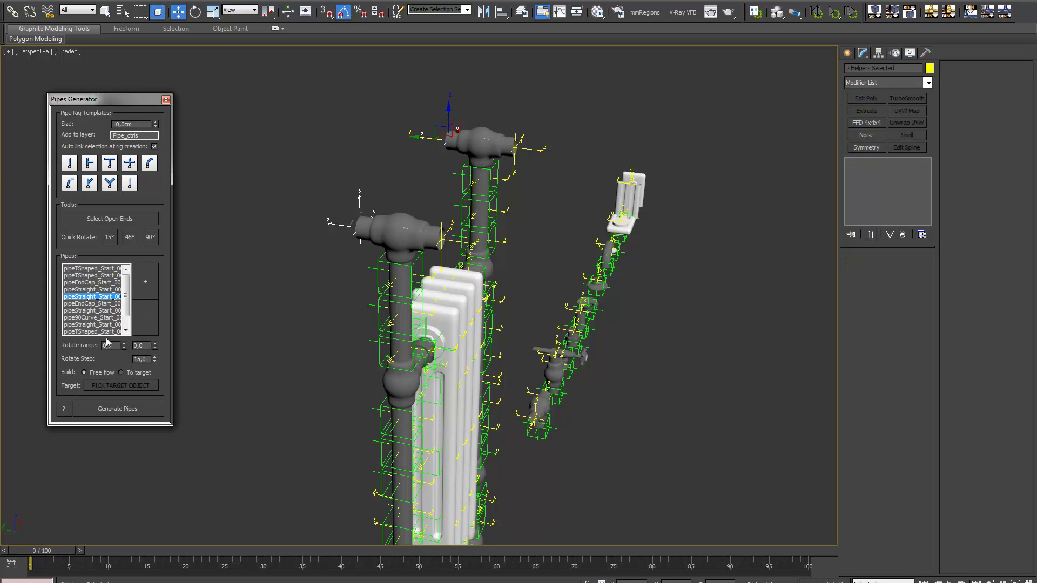
click(128, 409)
click(89, 305)
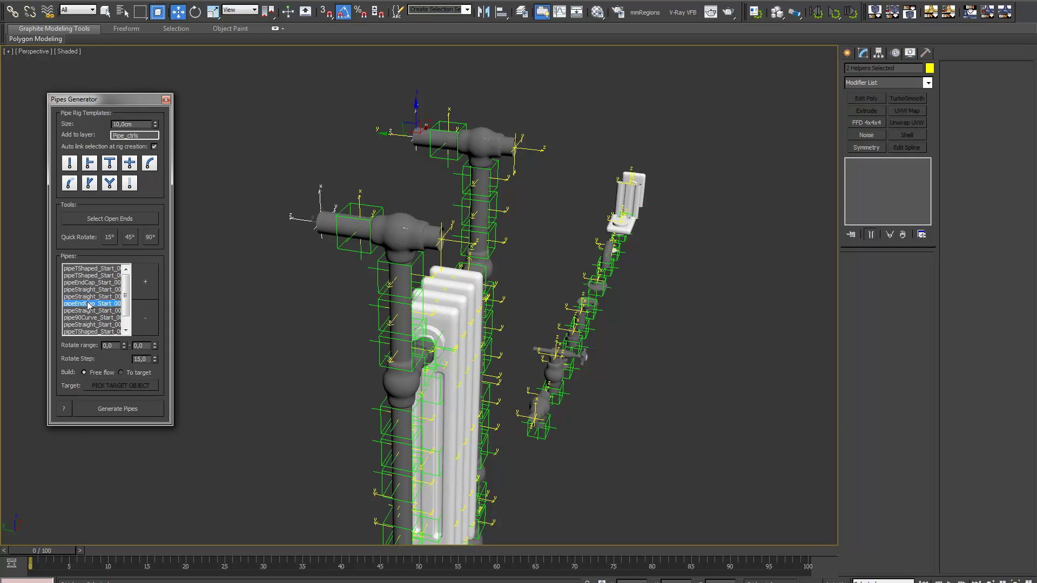
click(120, 410)
click(612, 328)
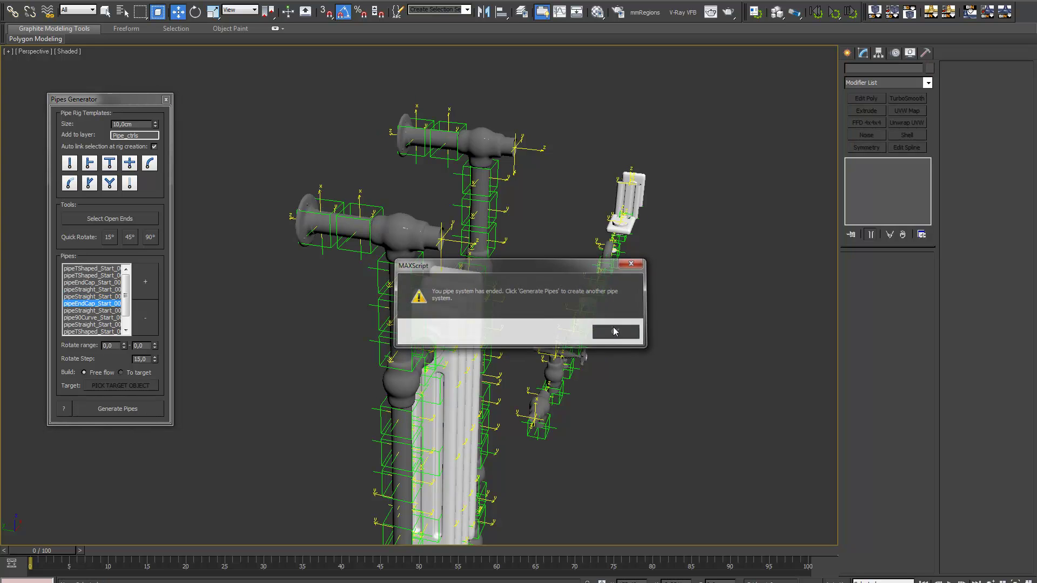
Generate the pipe90Curve_Start part on the front openings of both top tees.
mouse_move(621, 306)
middle_down()
mouse_move(631, 313)
mouse_move(617, 319)
middle_up()
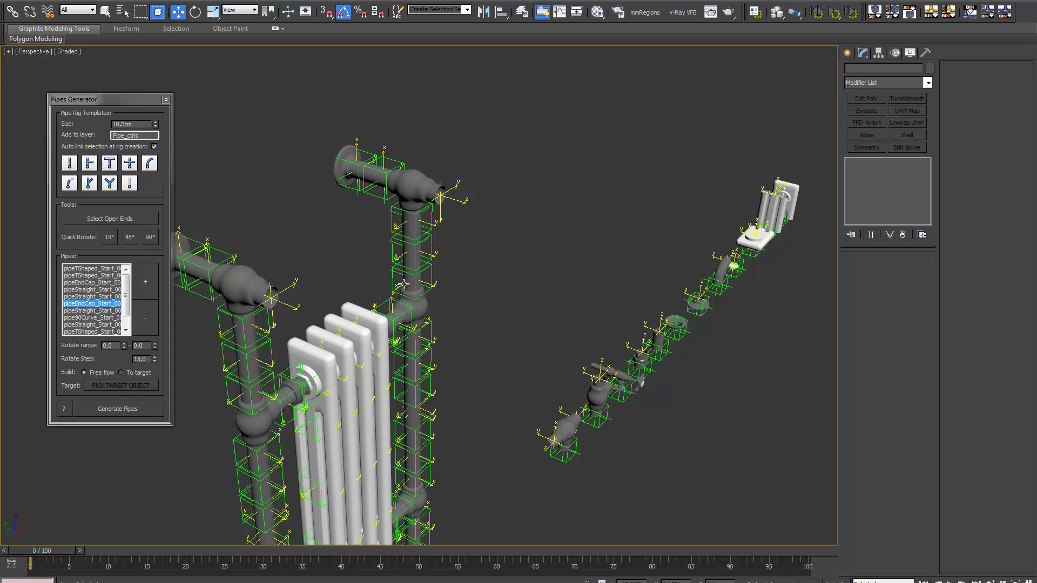
click(289, 306)
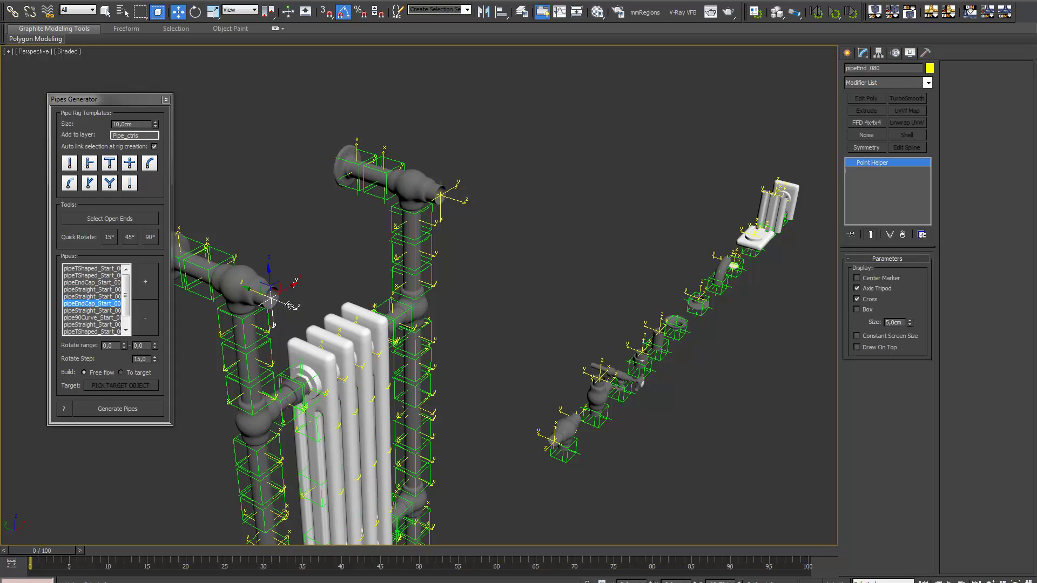
ctrl+click(459, 199)
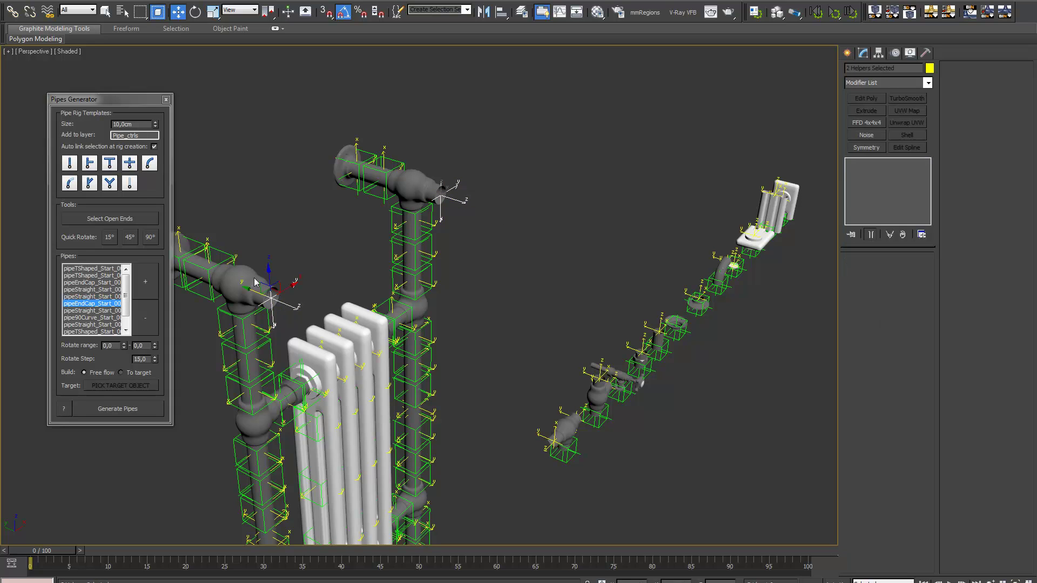
click(83, 319)
click(119, 409)
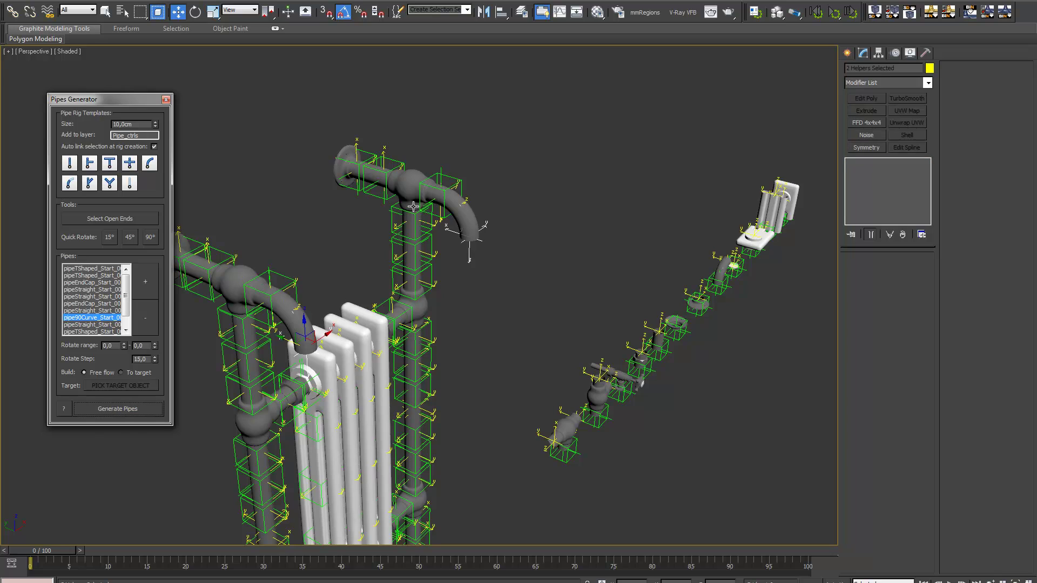
Quick-rotate both 90-degree curves in 90° steps so their open ends face each other above the radiator.
click(461, 189)
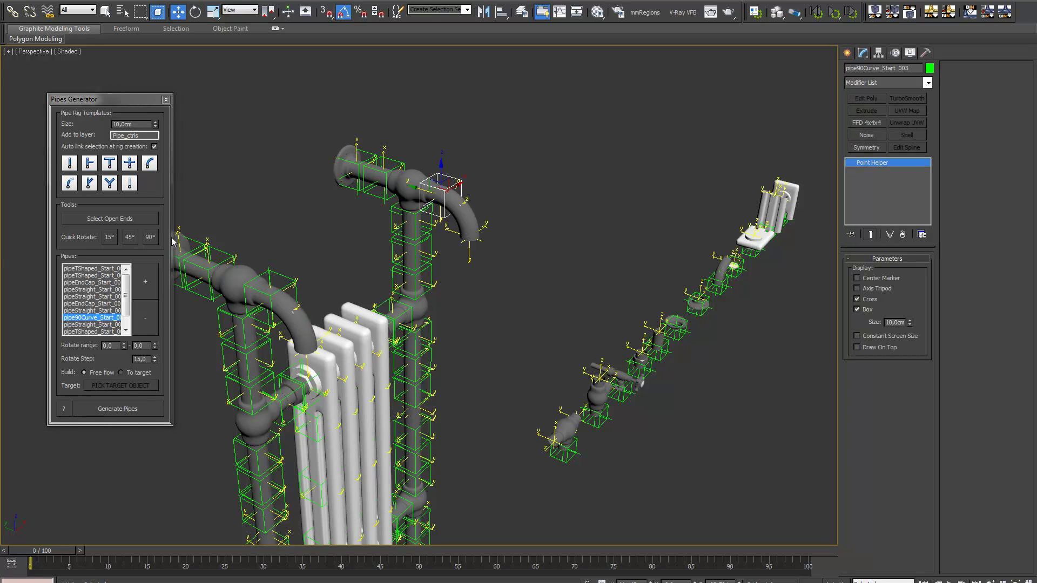
click(151, 238)
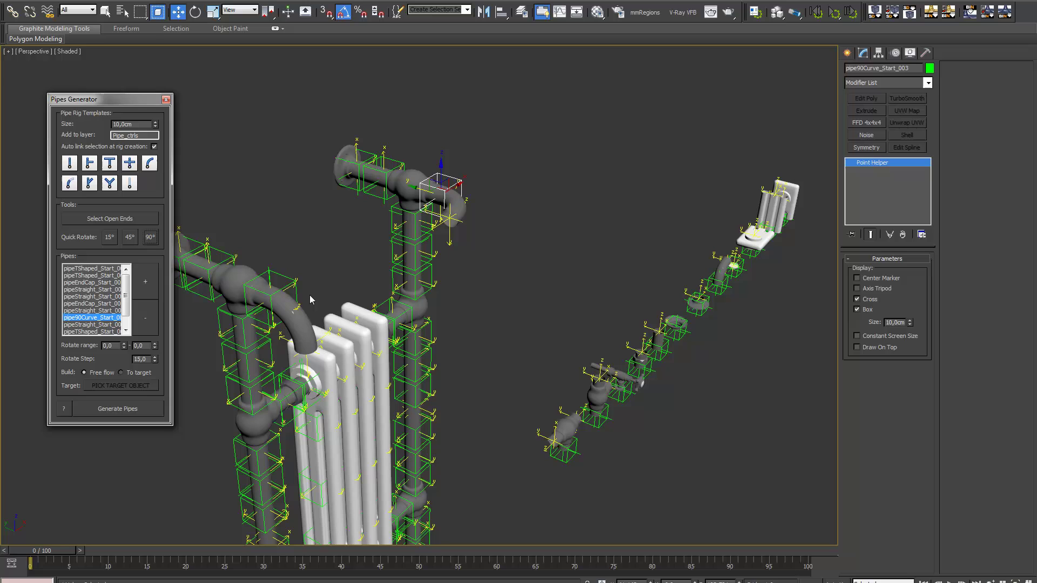
click(292, 291)
click(151, 238)
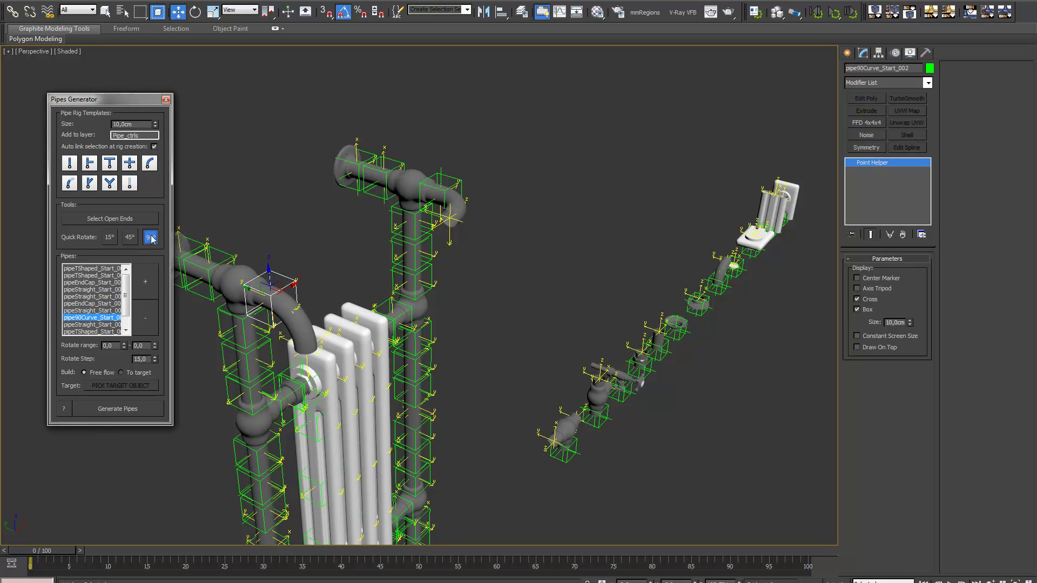
Extend the facing open ends of both 90-degree curves with the second pipeStraight_Start part until they form a crossbar above the radiator.
click(354, 284)
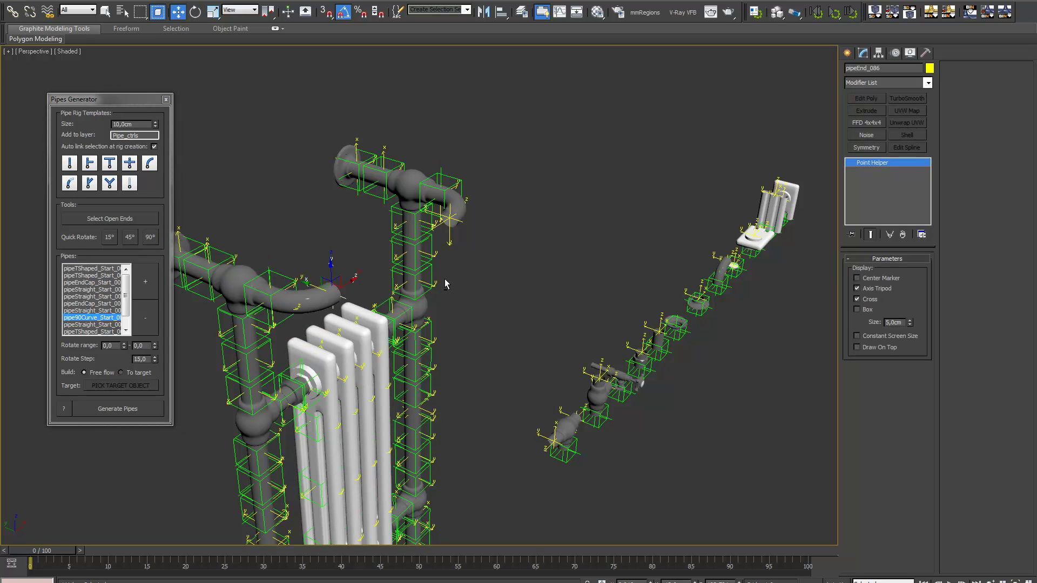
alt+middle_drag(444, 270, 385, 236)
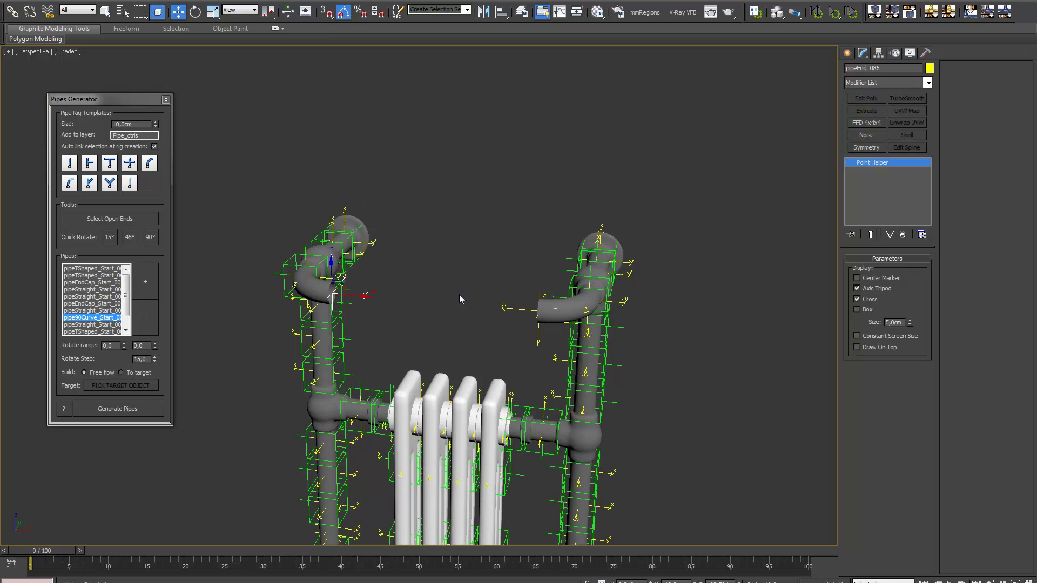
ctrl+click(514, 308)
click(90, 297)
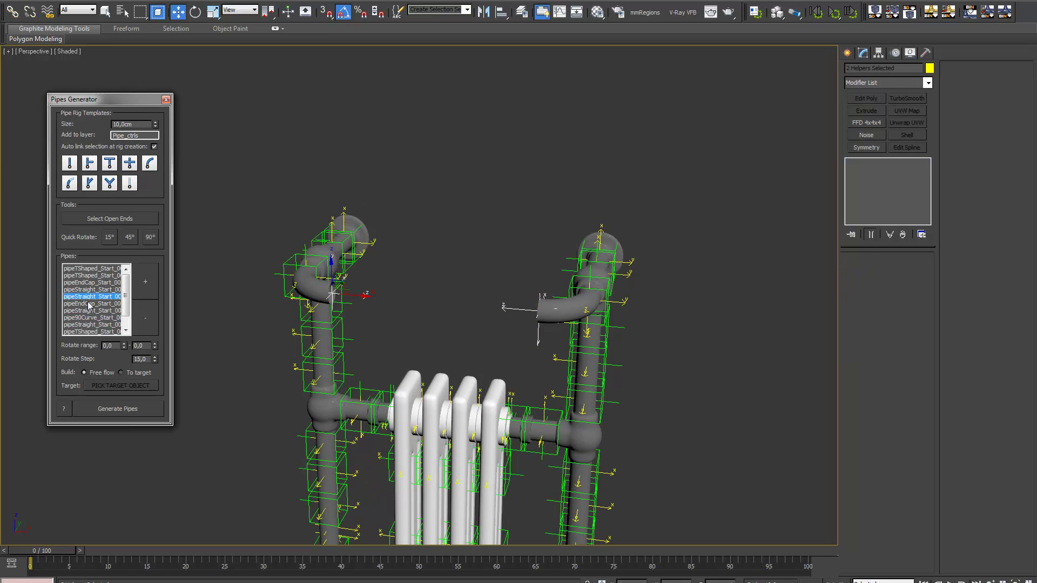
click(121, 413)
click(121, 413)
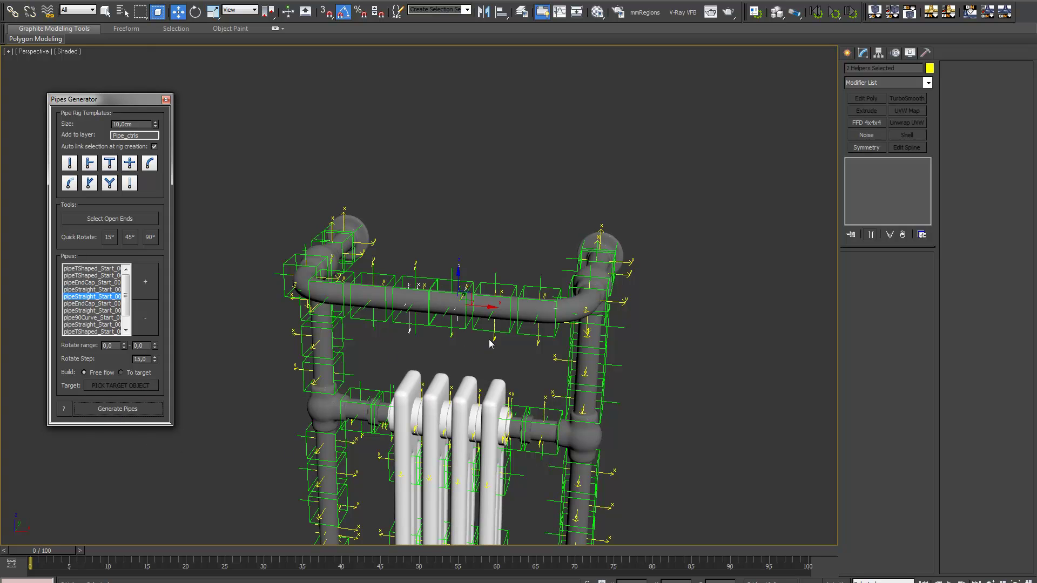
Hide all helpers by category so that only the finished pipe and radiator geometry shows, and inspect the assembly.
scroll(491, 343, down, 6)
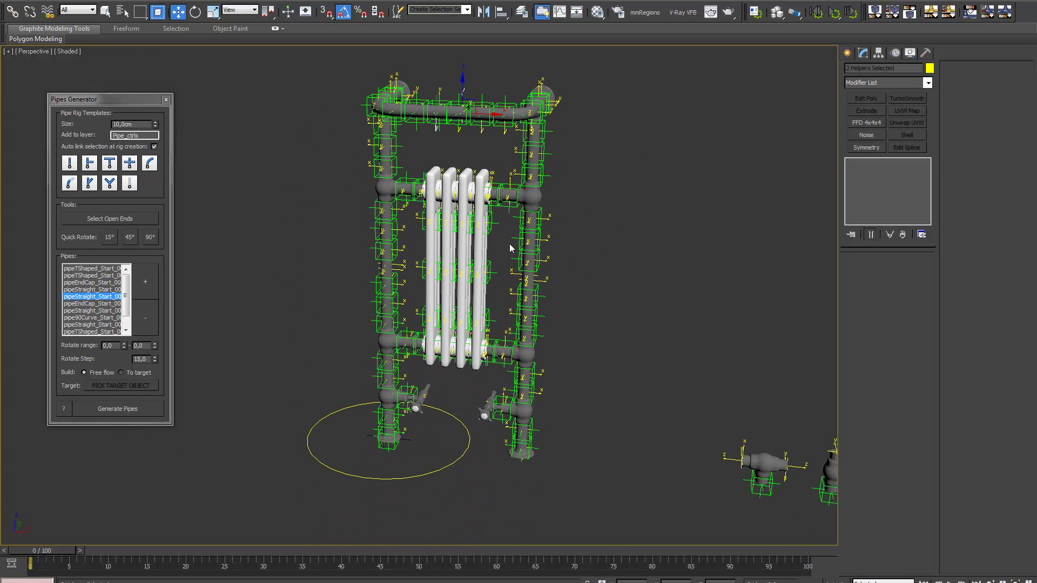
alt+middle_drag(478, 362, 567, 347)
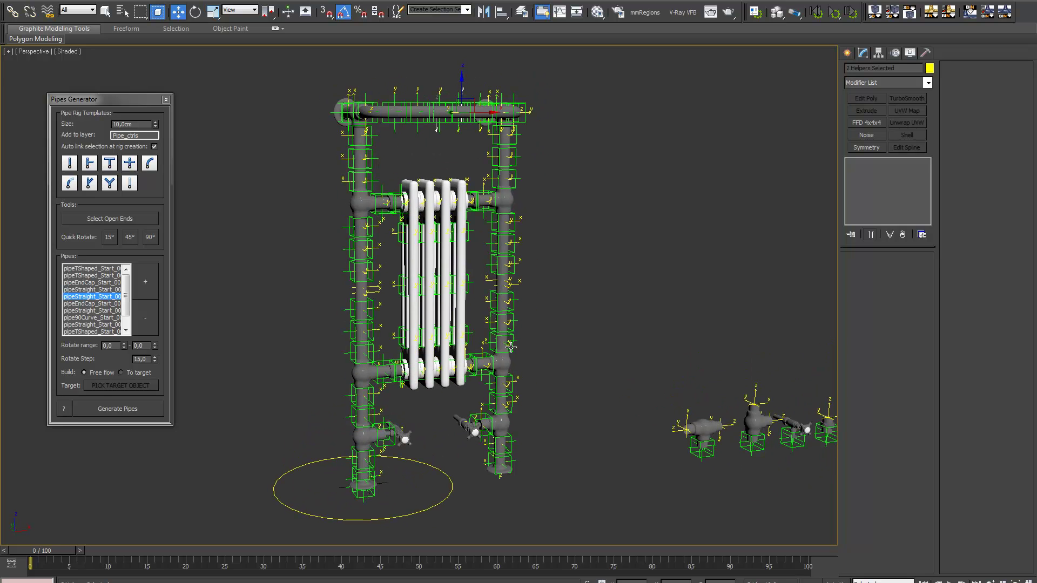
click(899, 55)
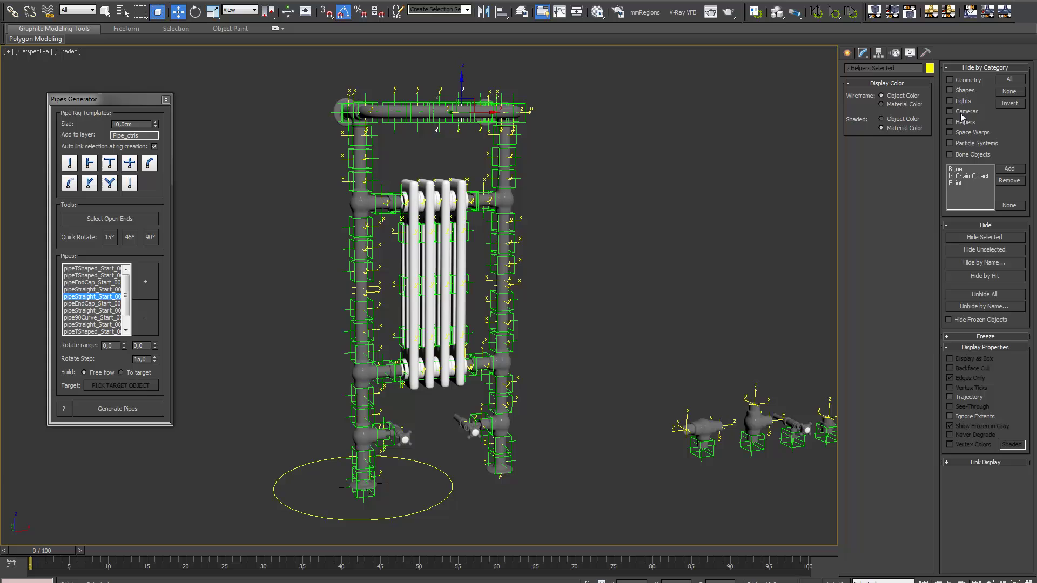
click(950, 122)
mouse_move(556, 290)
alt+middle_down()
mouse_move(521, 306)
mouse_move(592, 265)
mouse_move(571, 282)
alt+middle_up()
scroll(555, 280, up, 3)
scroll(555, 280, down, 4)
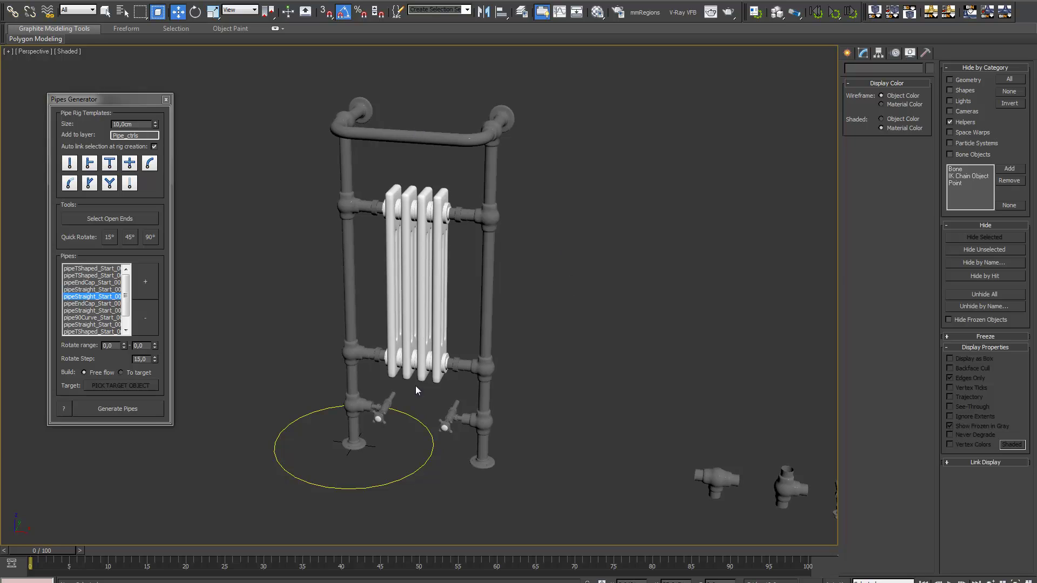